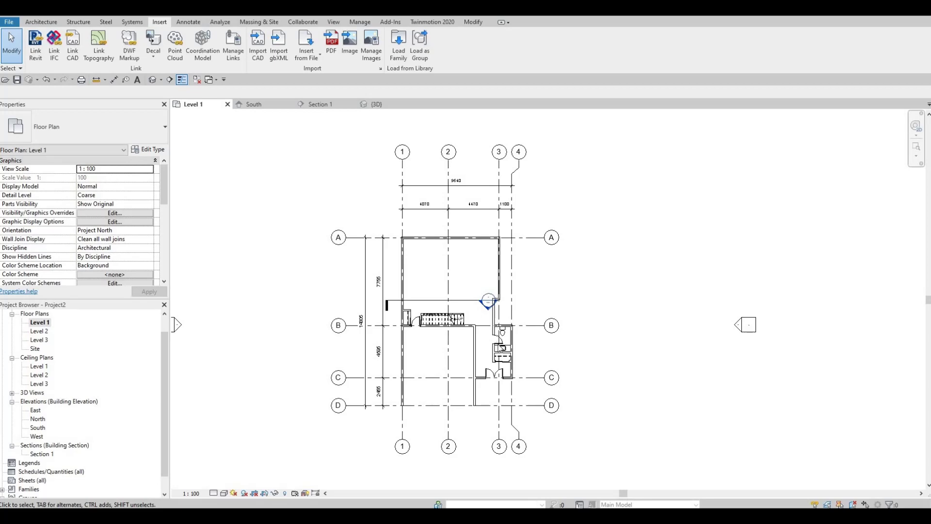
- Save the project and draw a vertical section line from below the stair to above grid A
scroll(500, 346, up, 5)
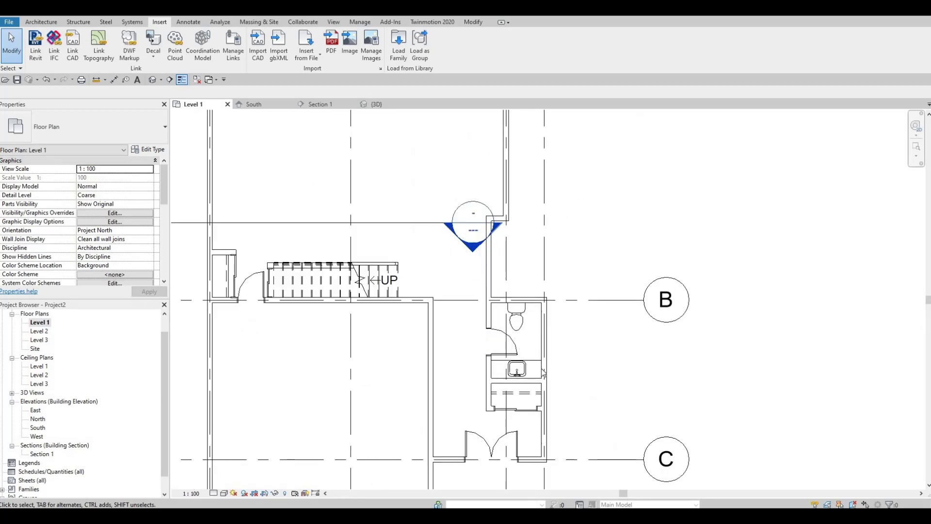
middle_drag(461, 350, 499, 308)
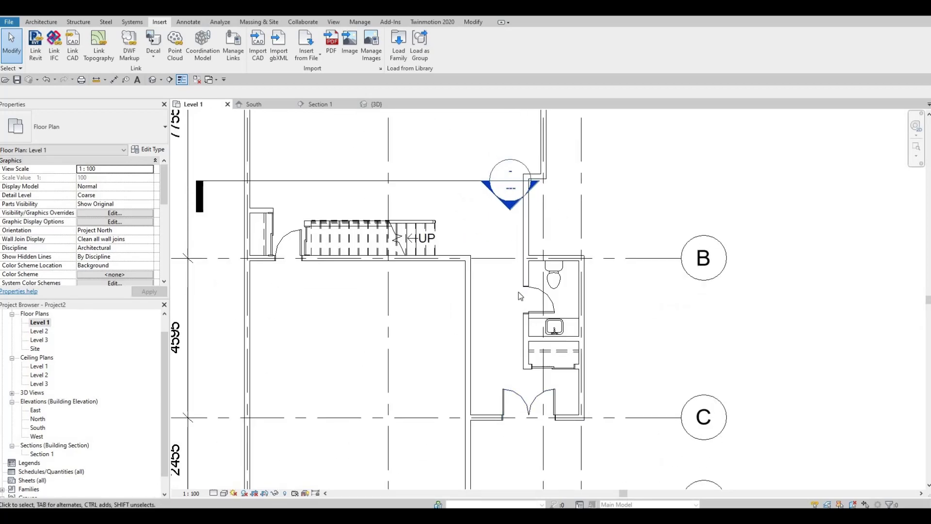
scroll(519, 292, down, 3)
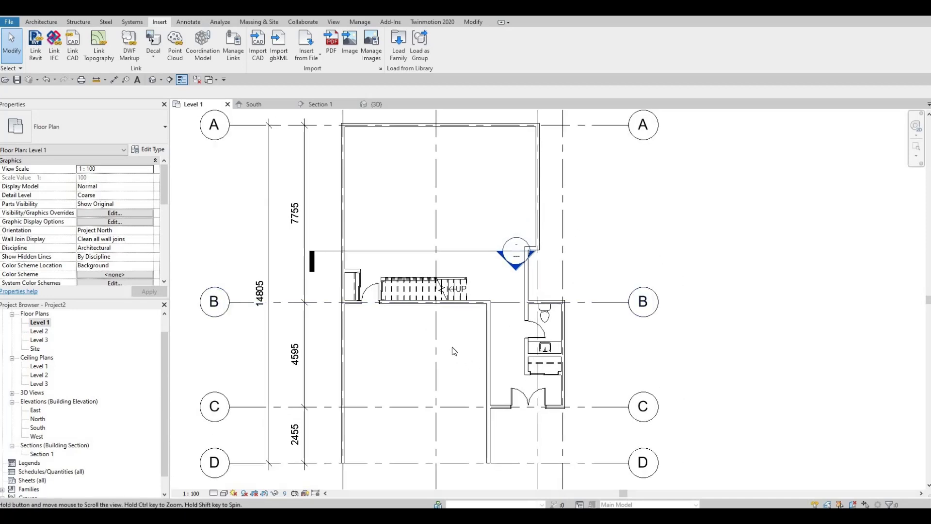
middle_drag(454, 351, 451, 400)
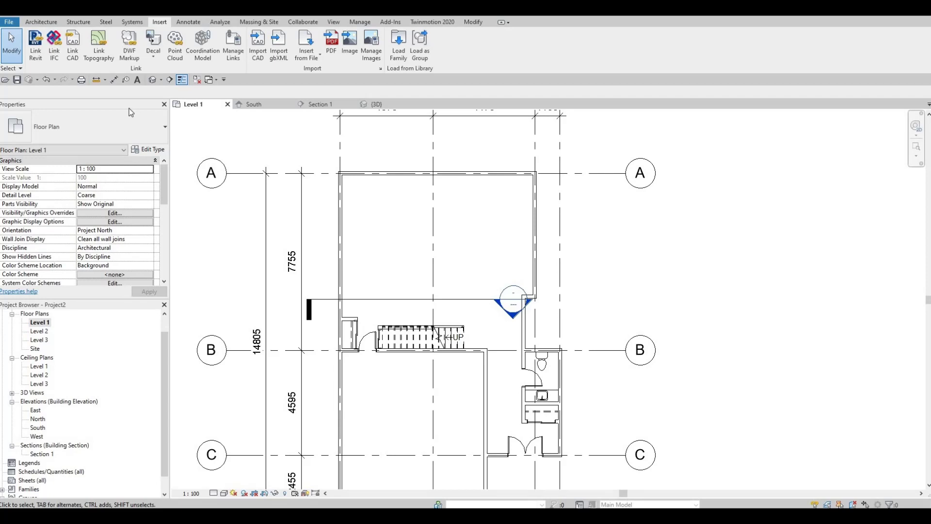
click(171, 79)
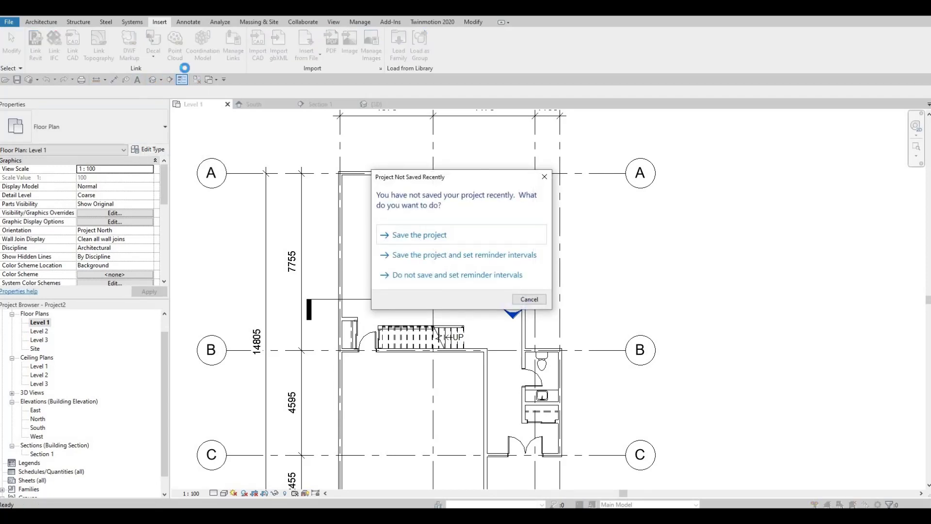
key(Return)
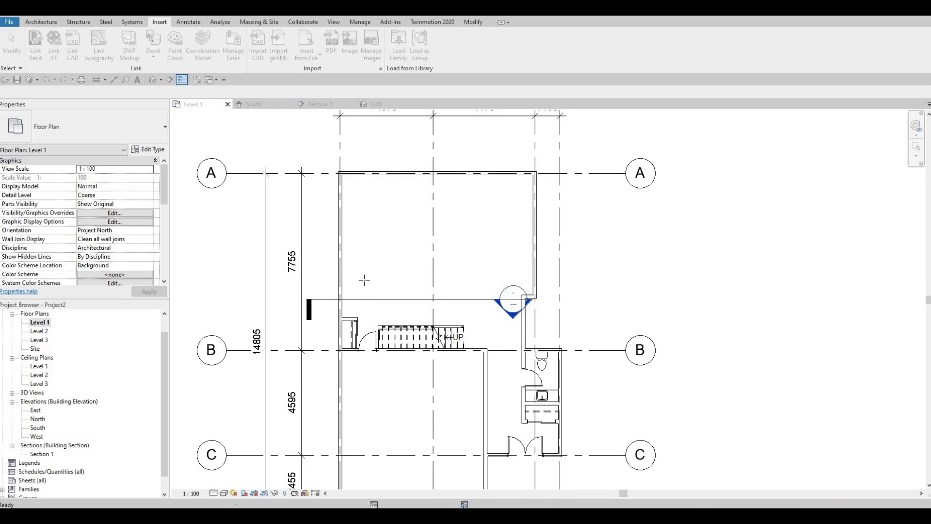
click(382, 403)
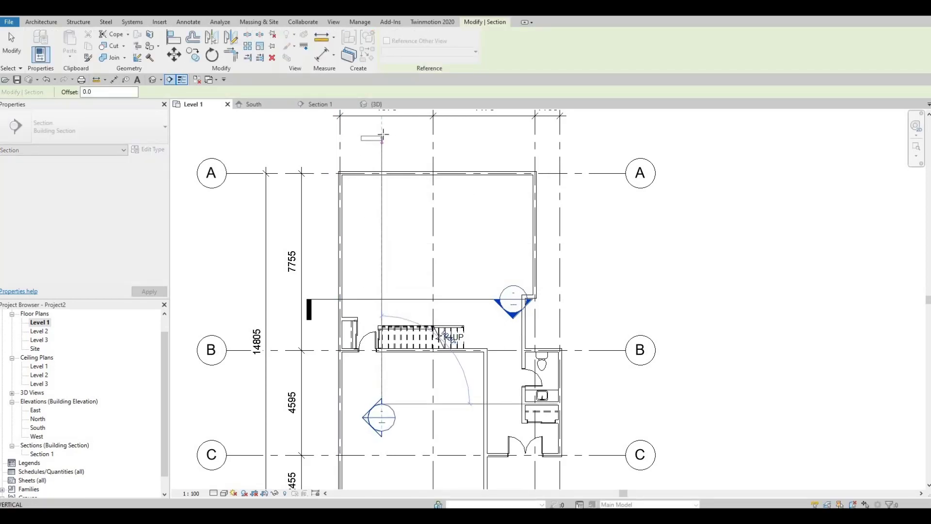
click(383, 134)
key(Escape)
key(Escape)
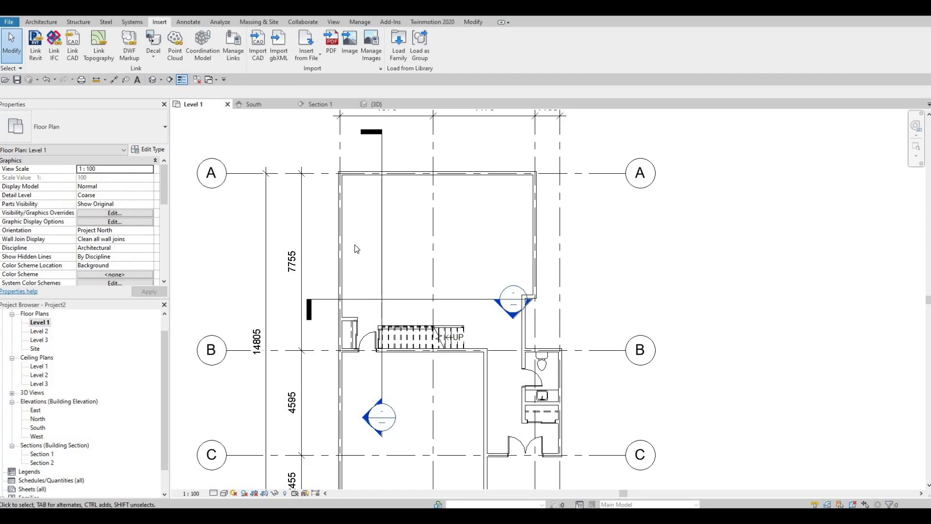
- Start a Model In-Place family in the Generic Models category from Architecture > Component
click(31, 23)
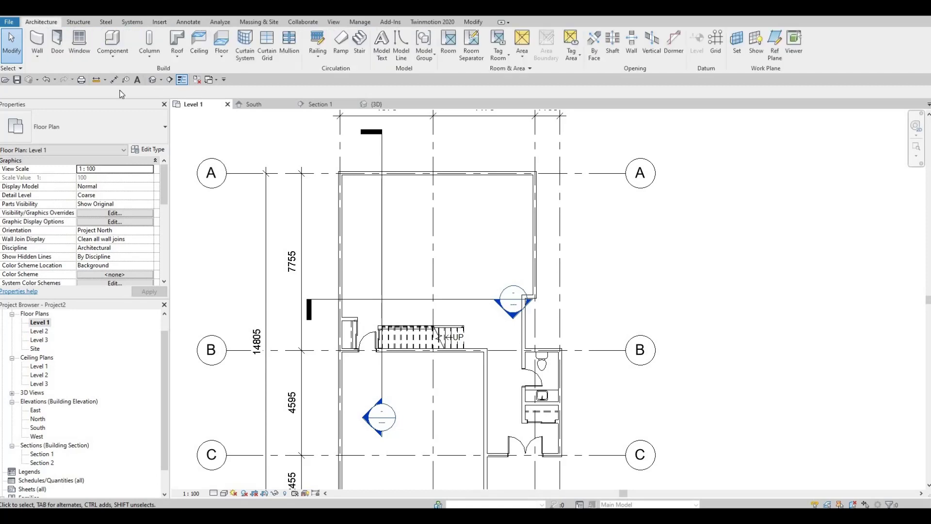
click(116, 60)
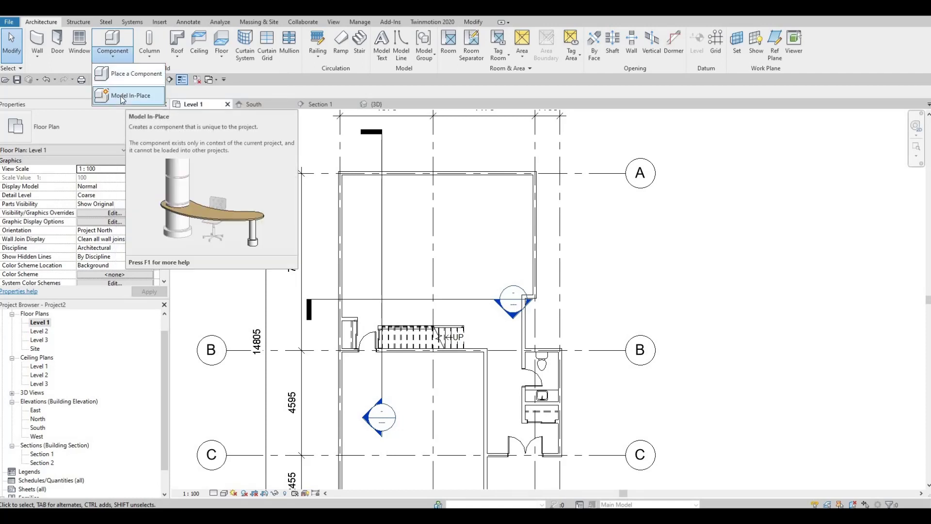
click(121, 97)
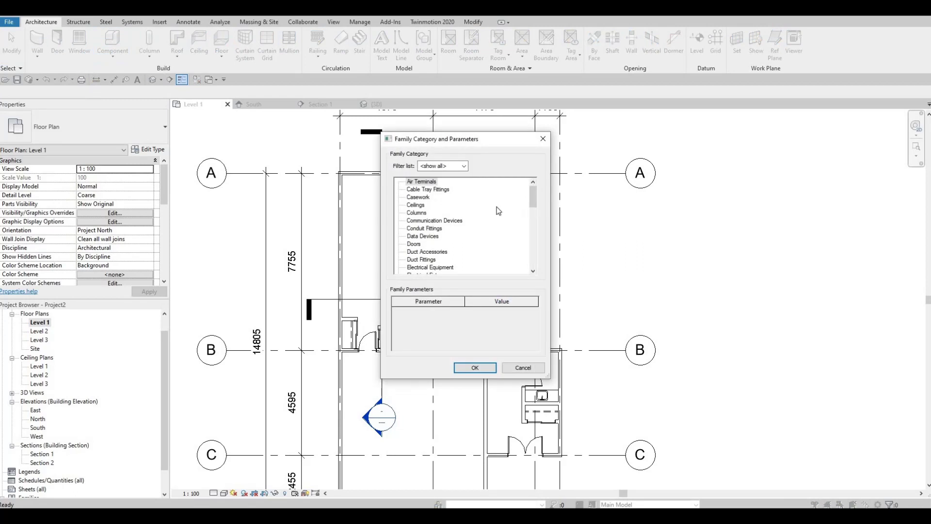
scroll(498, 210, down, 1)
scroll(485, 216, down, 5)
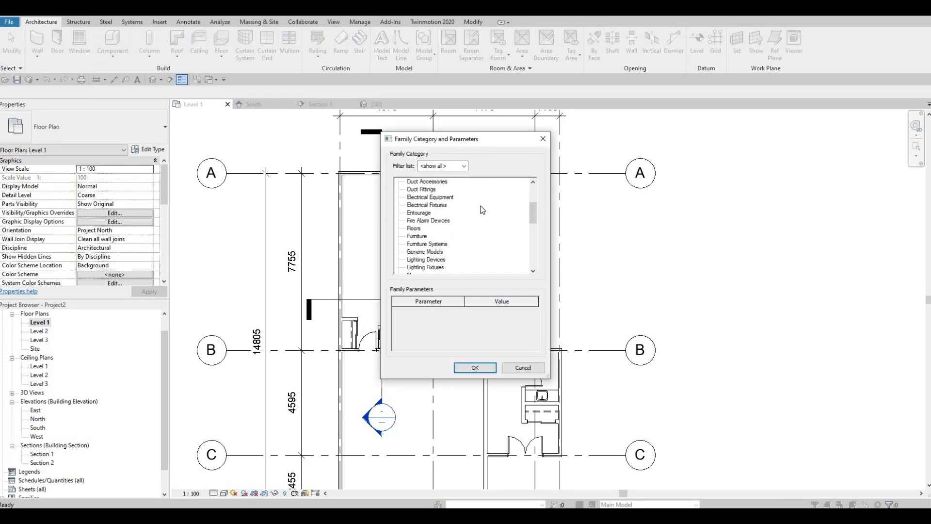
scroll(460, 221, down, 4)
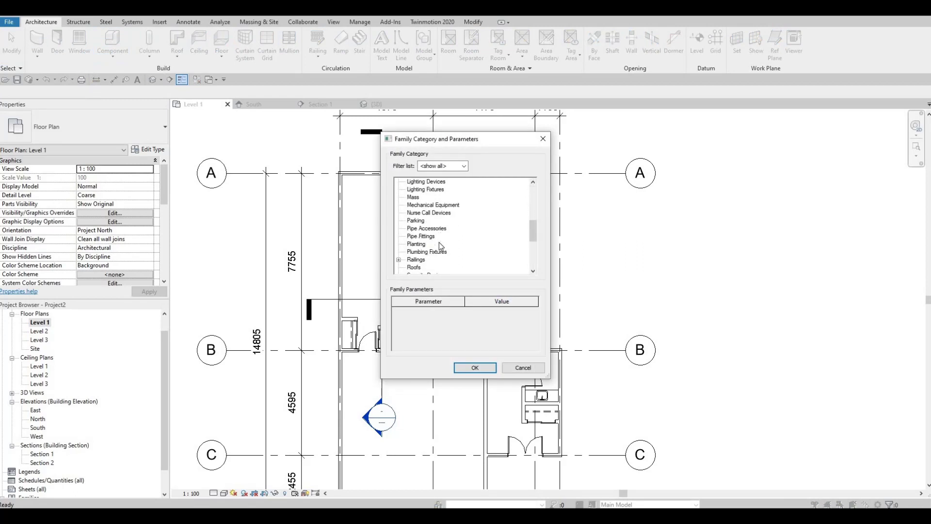
scroll(440, 243, up, 3)
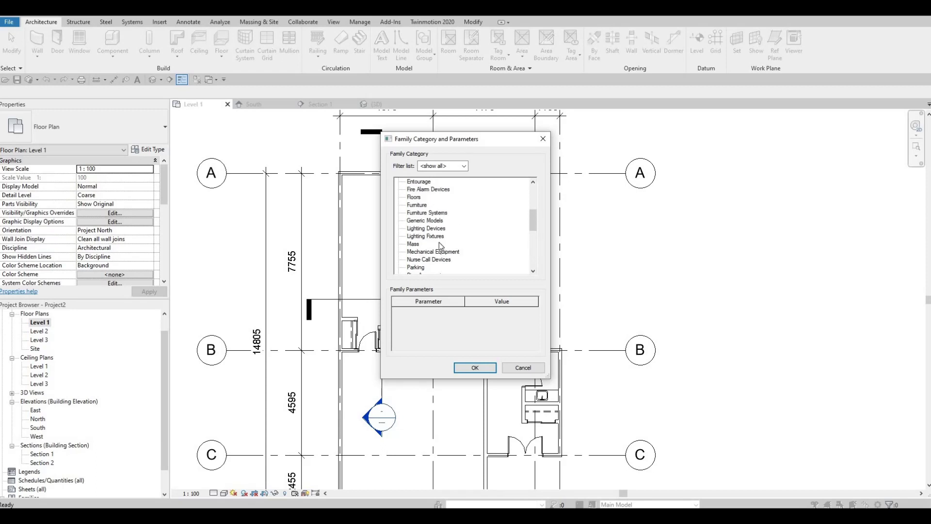
scroll(438, 244, up, 1)
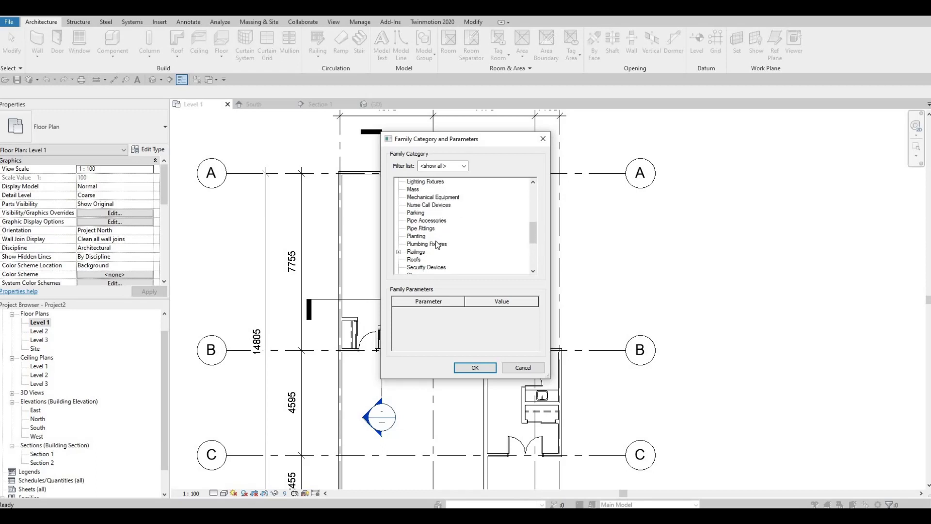
click(425, 191)
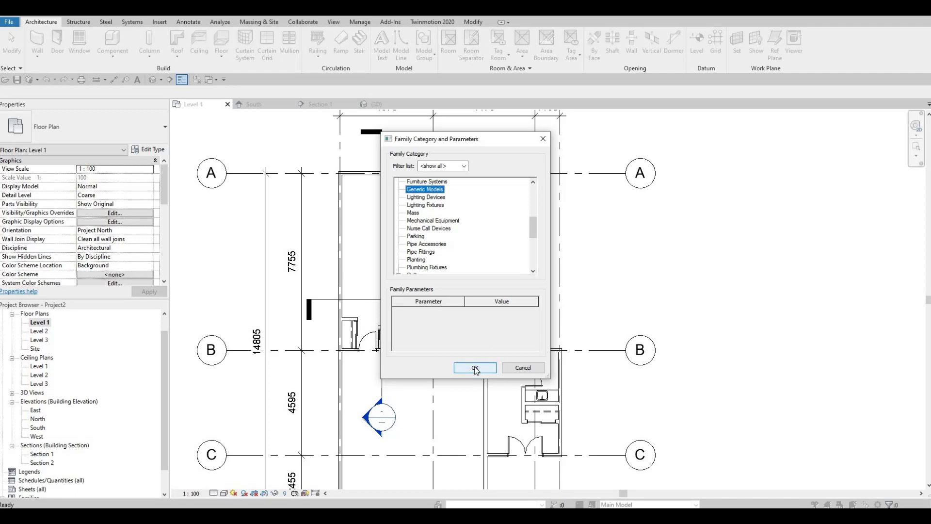
click(475, 368)
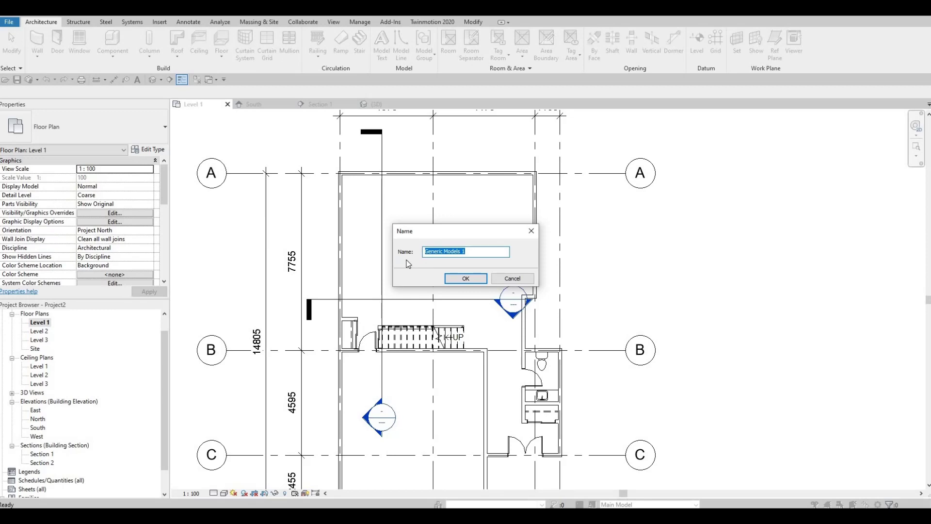
- Keep the name 'Generic Models 1' and start a 250-deep solid extrusion sketch
click(446, 280)
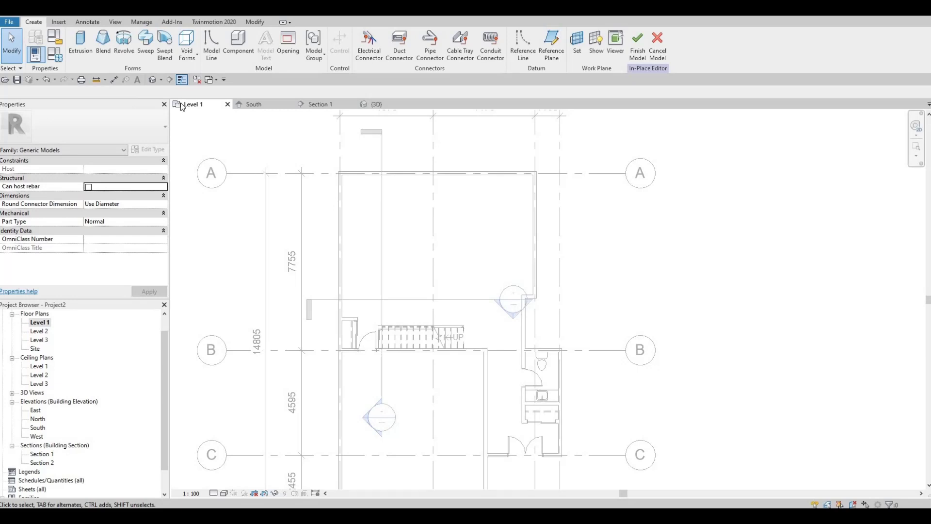
click(81, 43)
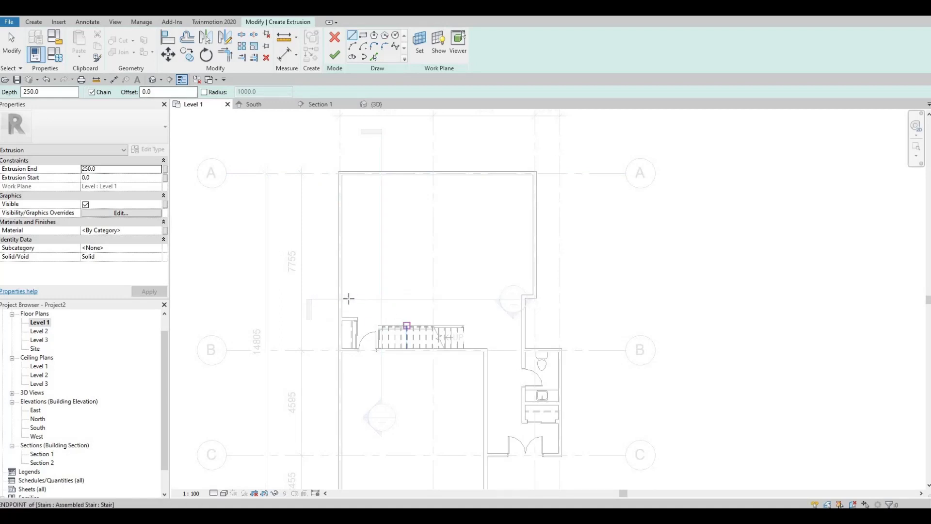
scroll(383, 308, up, 1)
click(35, 23)
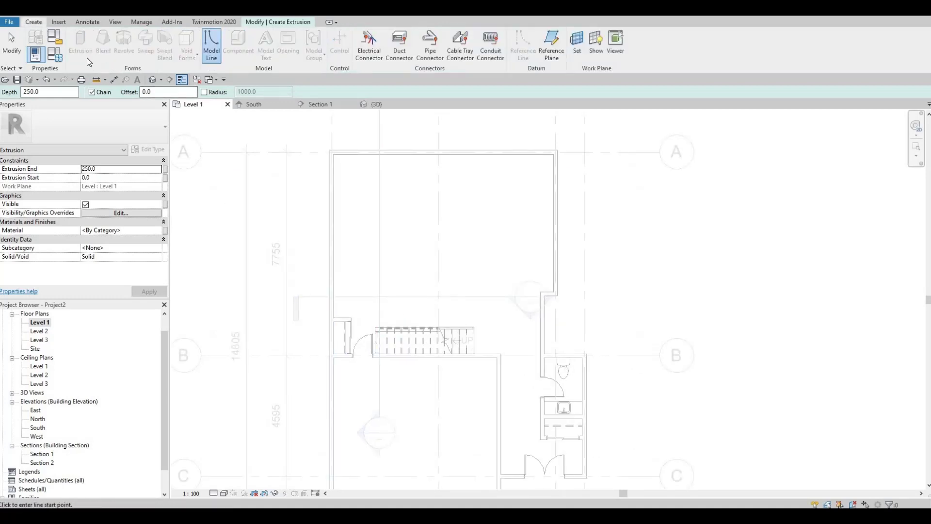
click(281, 22)
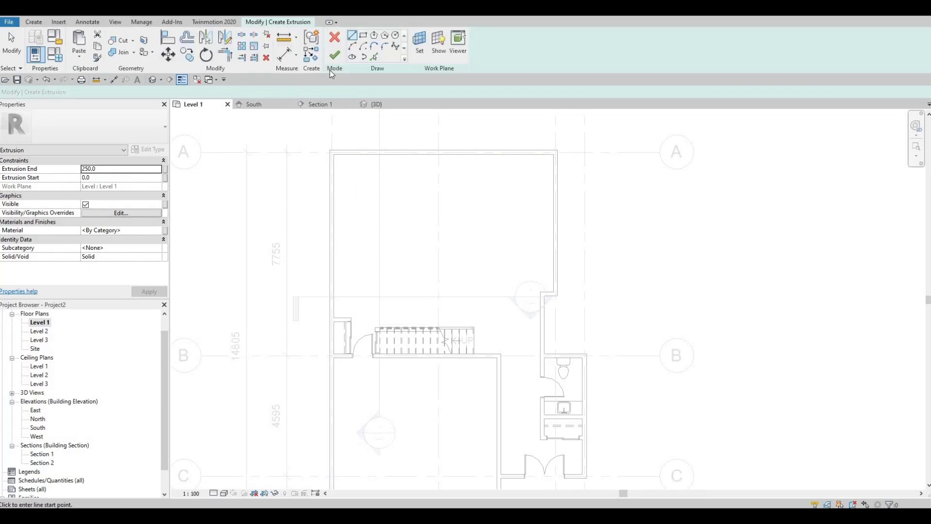
- Sketch the bench rectangle starting at the wall corner beside the stair
click(364, 37)
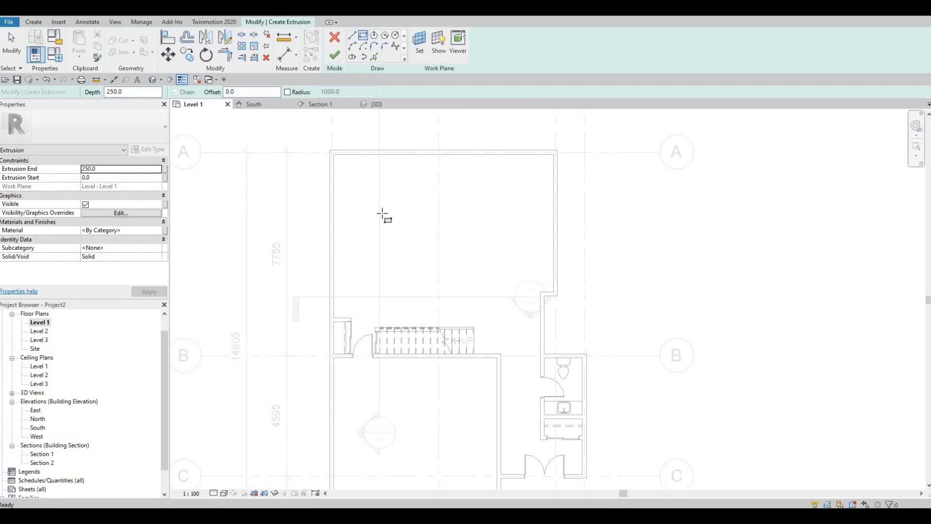
scroll(379, 228, up, 2)
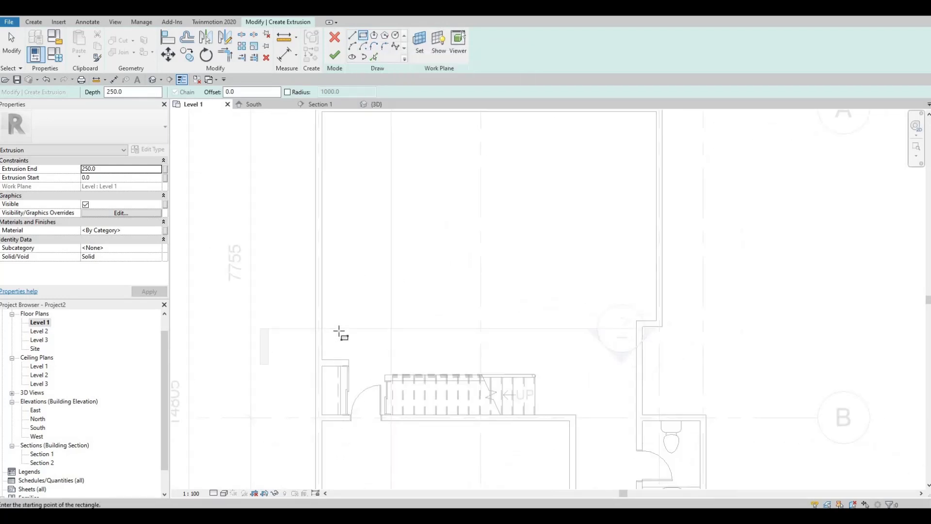
scroll(341, 315, up, 1)
middle_drag(341, 307, 342, 295)
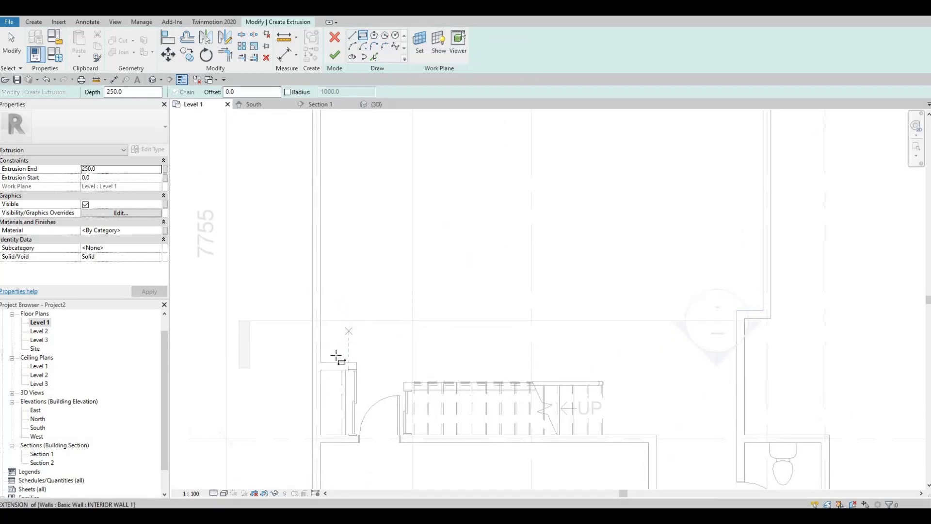
scroll(318, 366, up, 1)
click(317, 363)
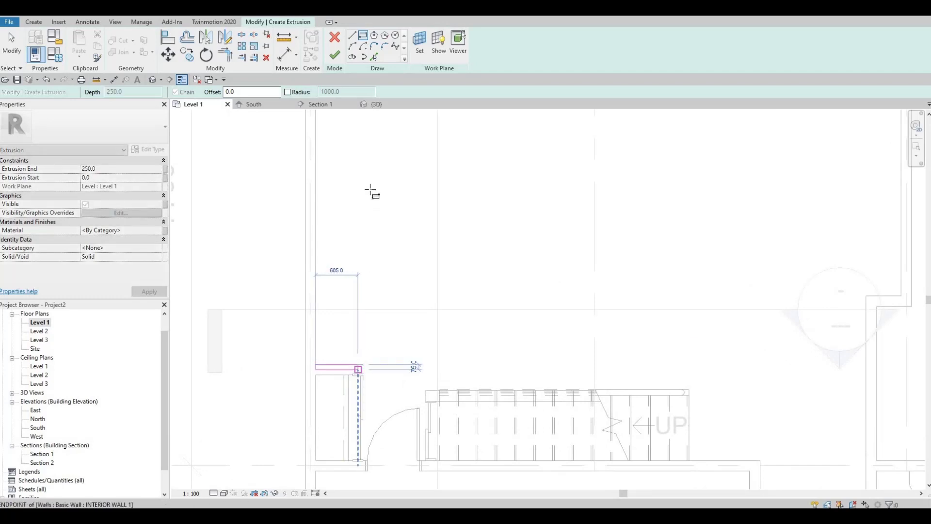
middle_drag(370, 176, 380, 285)
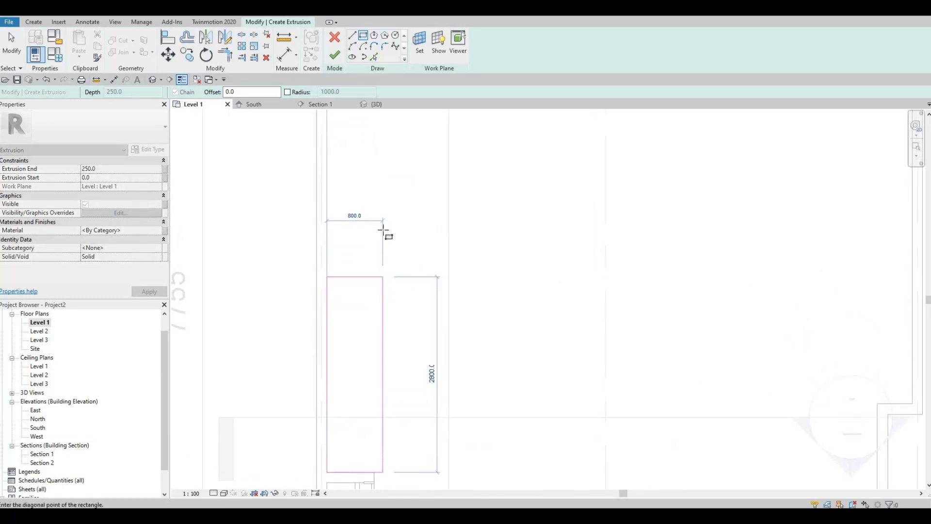
key(Escape)
scroll(383, 276, up, 1)
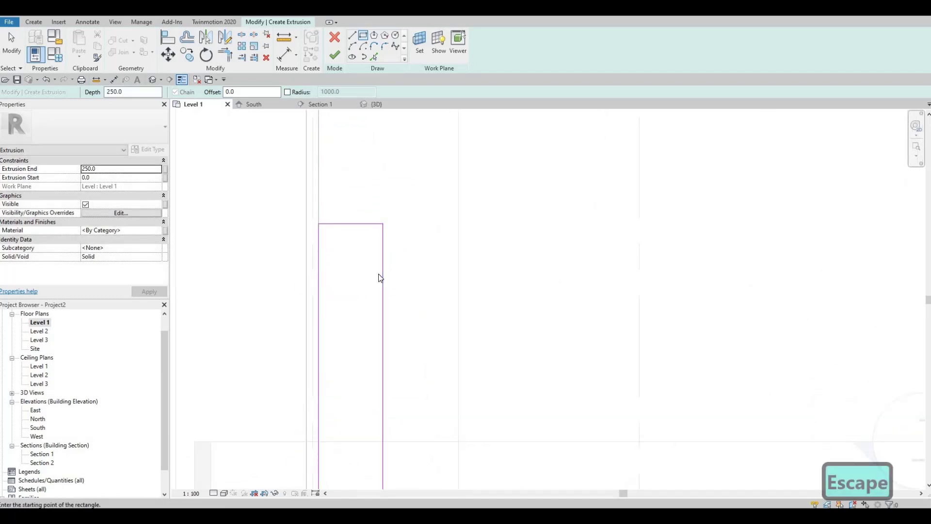
key(Escape)
- Inspect the rectangle's 800 width dimension without changing it
click(382, 287)
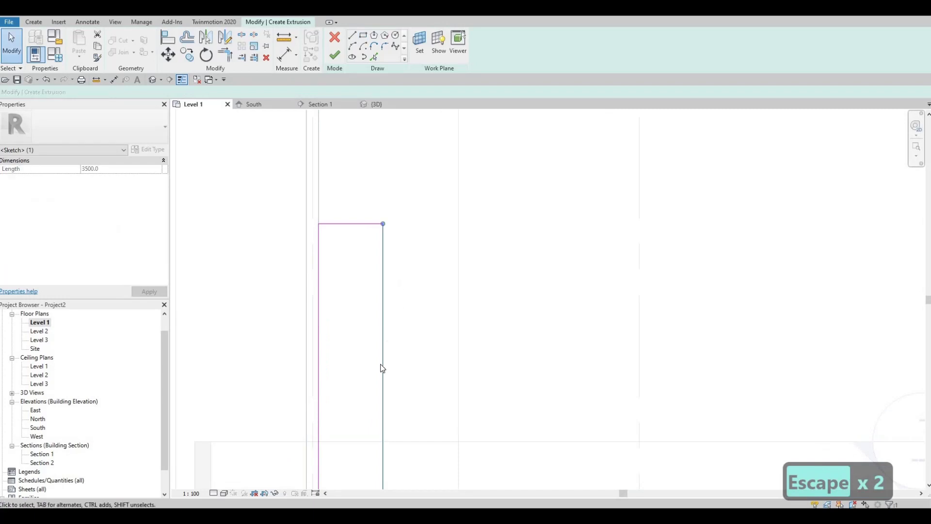
scroll(369, 435, down, 1)
scroll(377, 426, up, 5)
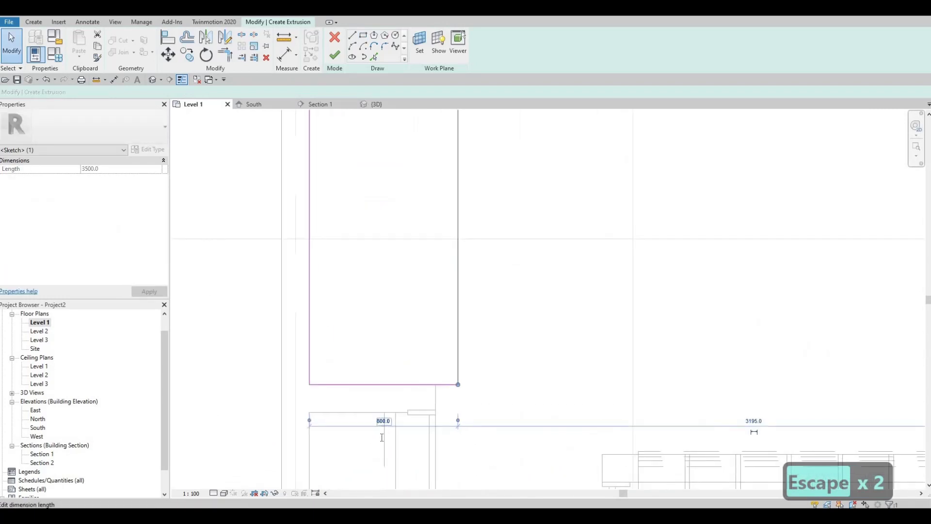
click(383, 422)
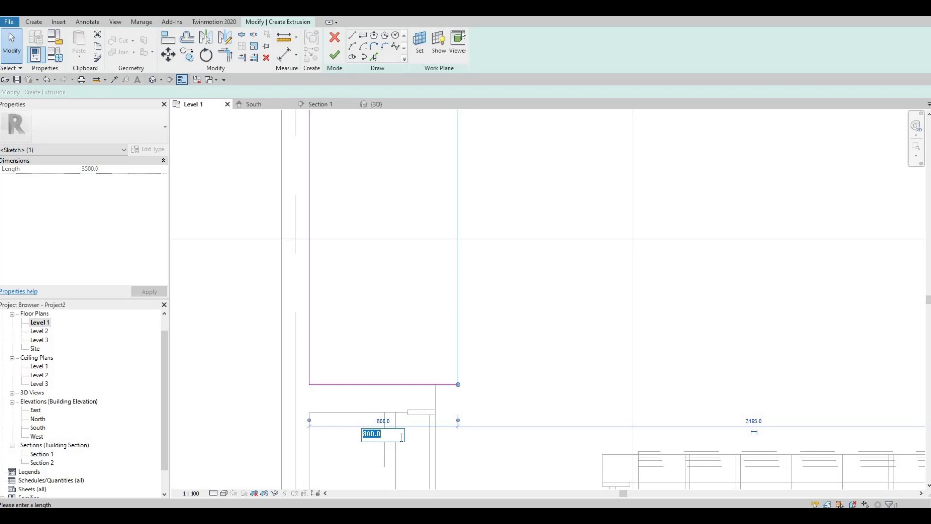
key(Escape)
key(F1)
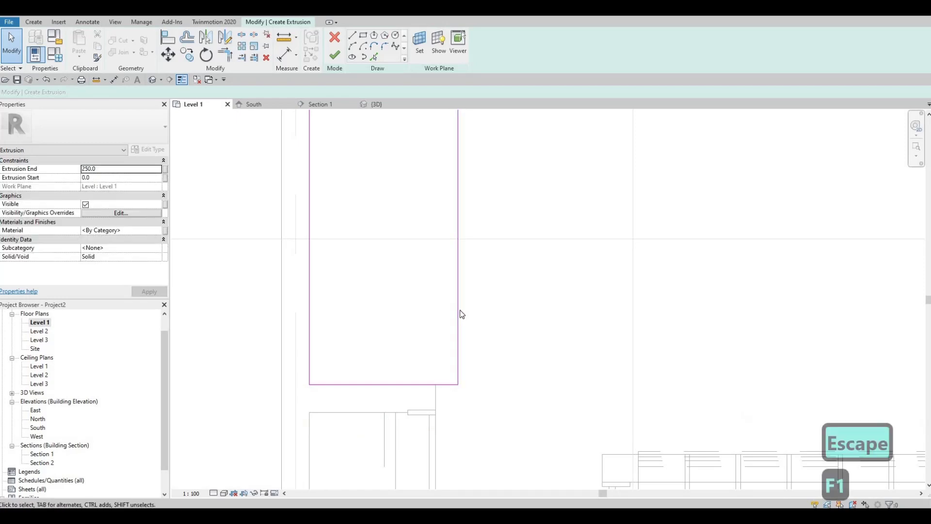
scroll(458, 340, down, 5)
- Align the sketch's right edge to the door face with AL
click(457, 345)
scroll(448, 369, up, 4)
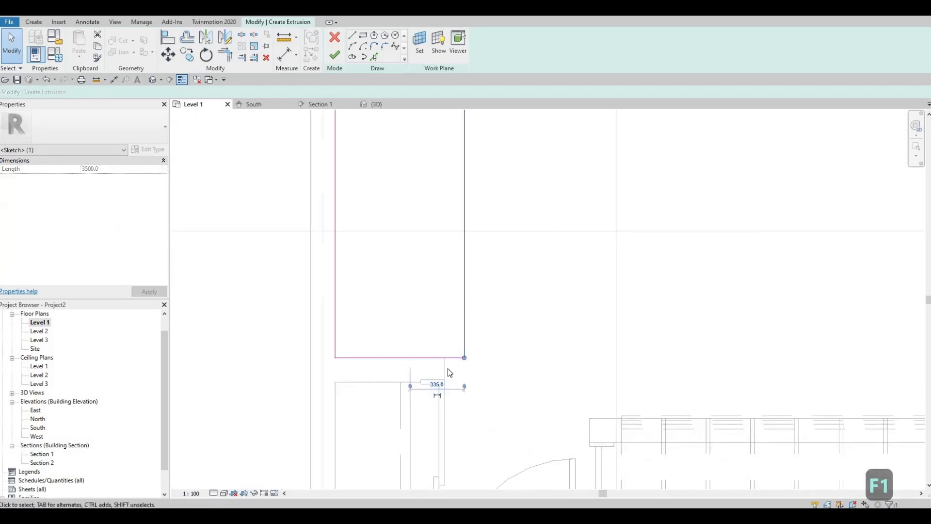
key(a)
key(l)
click(444, 365)
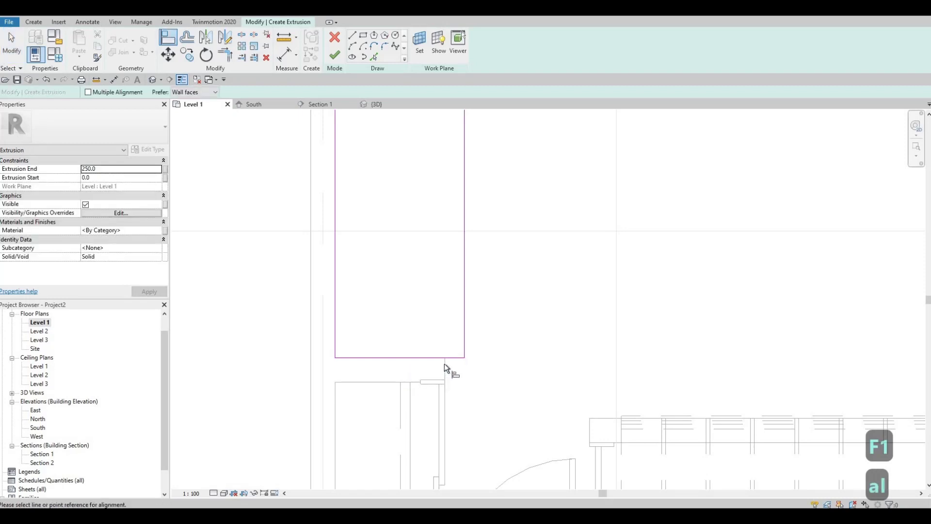
click(465, 319)
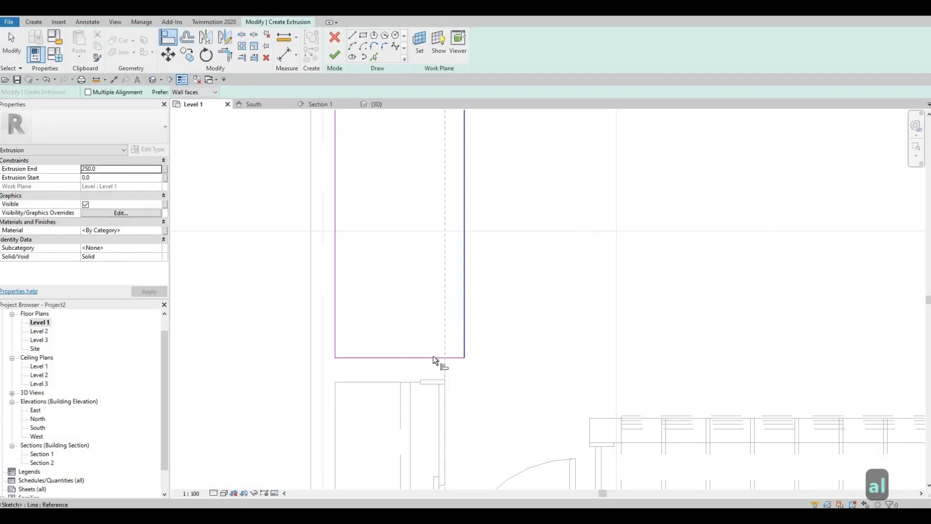
key(Escape)
key(Escape)
- Confirm the bench sketch's short ends measure 680.0 wide
click(445, 330)
scroll(413, 366, up, 2)
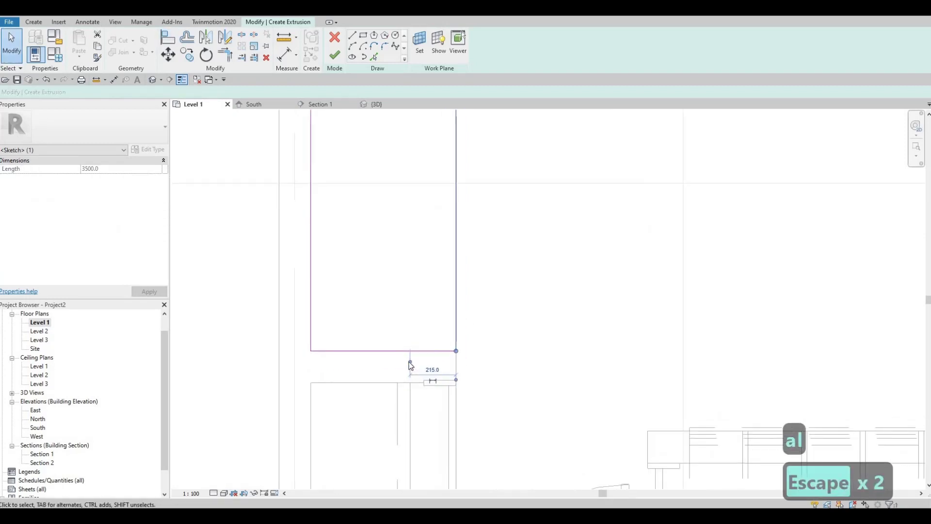
click(371, 375)
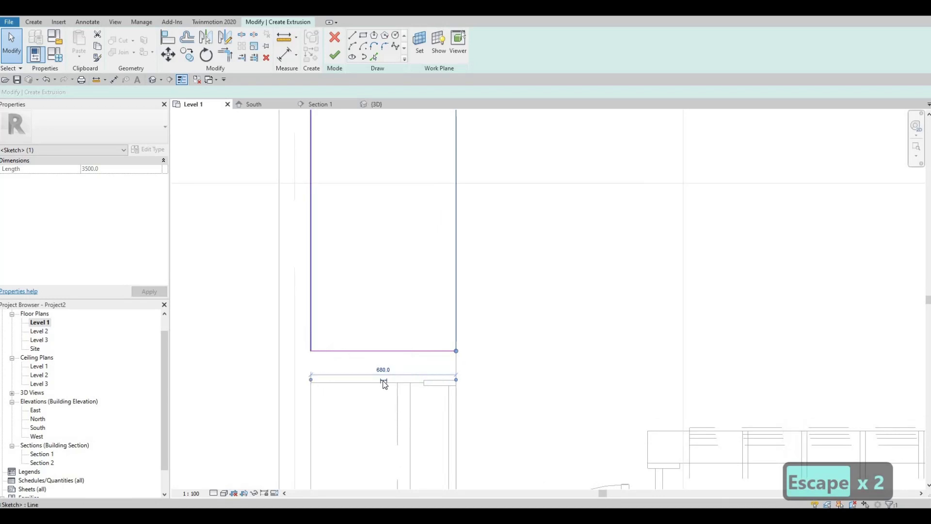
scroll(394, 362, up, 3)
click(390, 362)
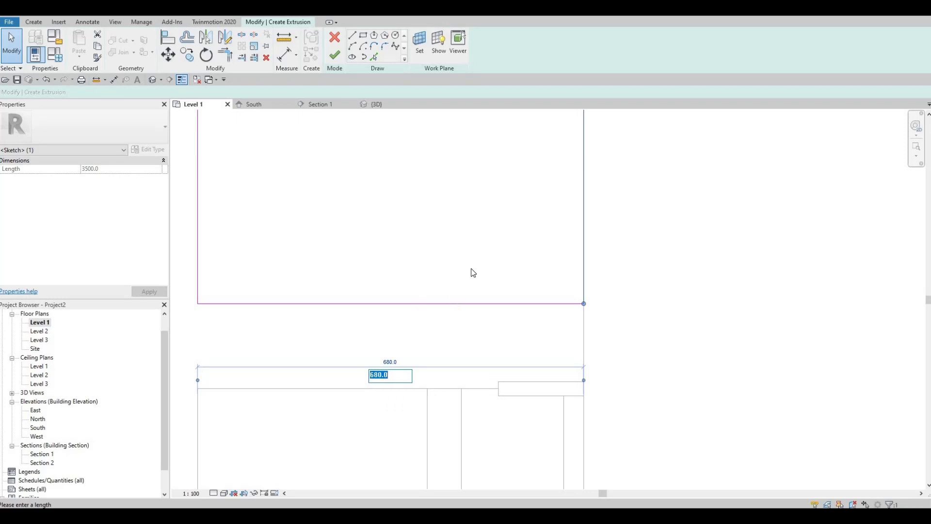
key(Escape)
key(Escape)
scroll(480, 314, down, 4)
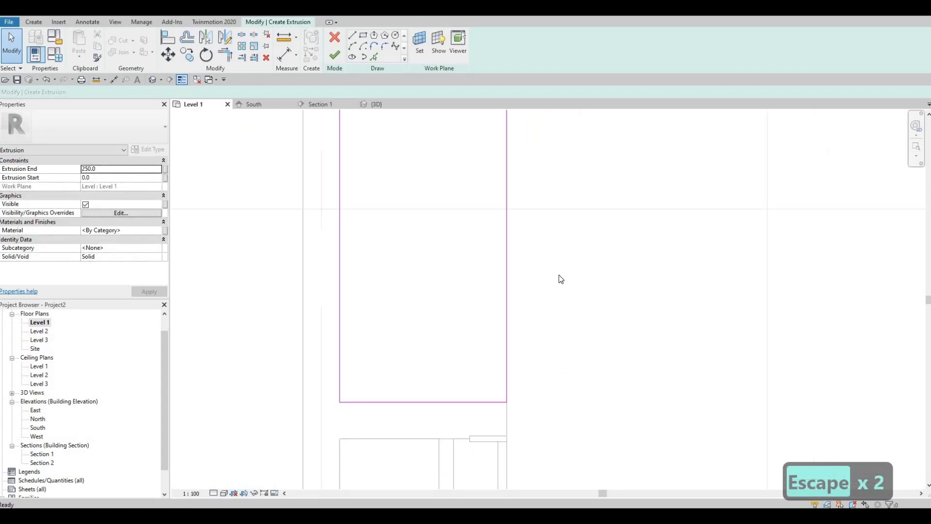
scroll(512, 351, down, 2)
scroll(499, 370, down, 3)
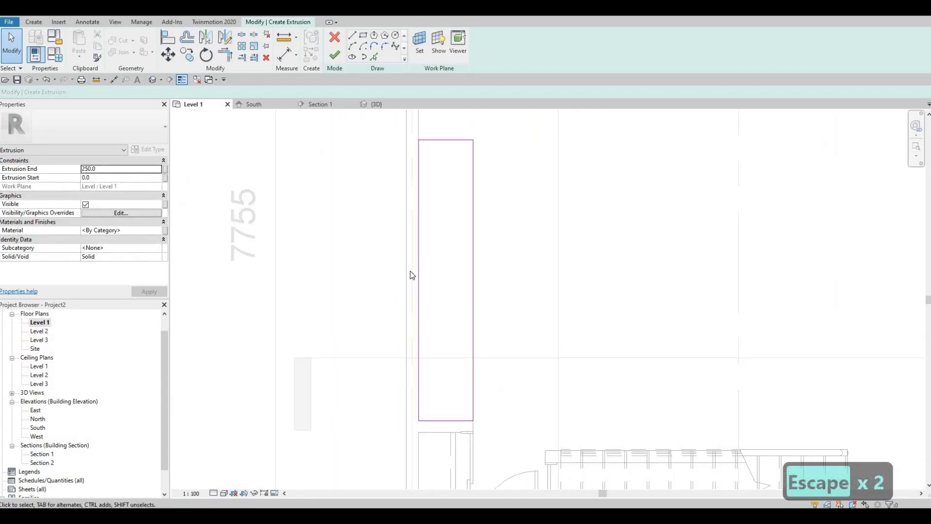
key(F1)
- Confirm the long sketch edge measures 3500
click(473, 273)
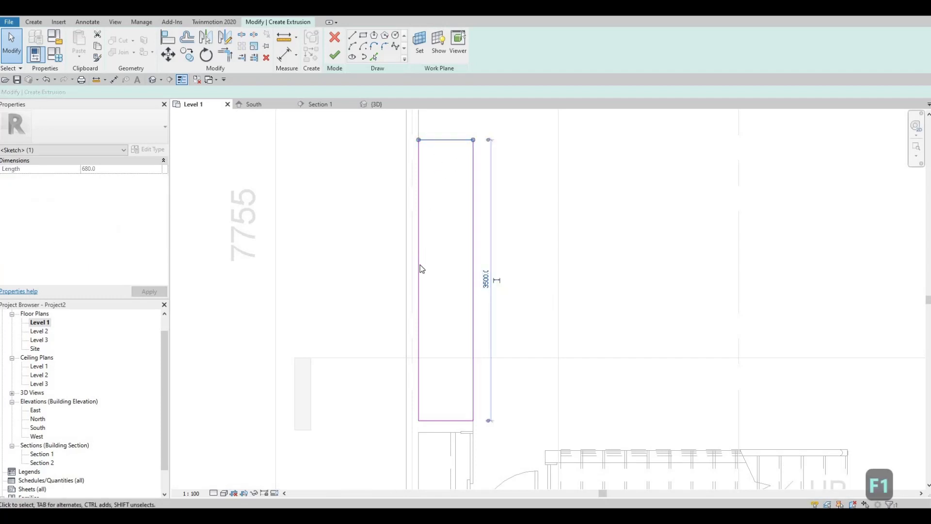
scroll(425, 281, down, 3)
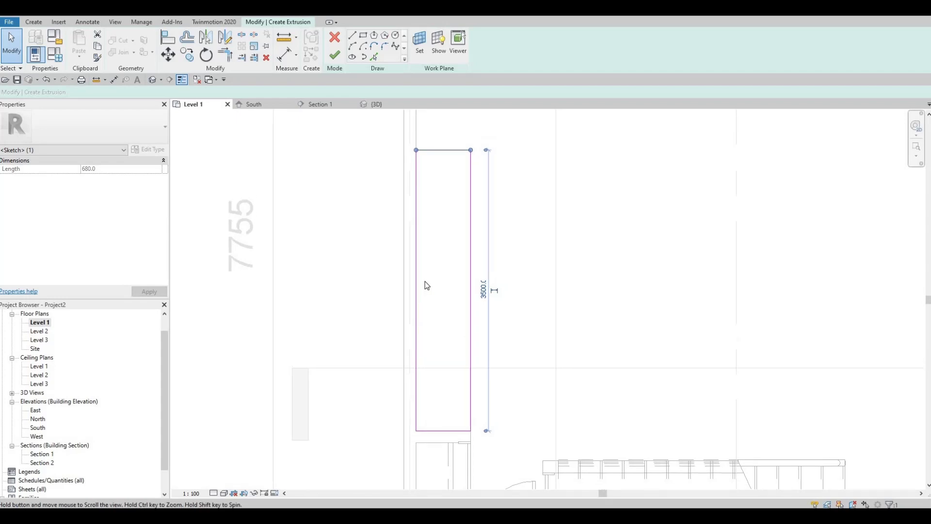
key(Escape)
scroll(411, 302, down, 3)
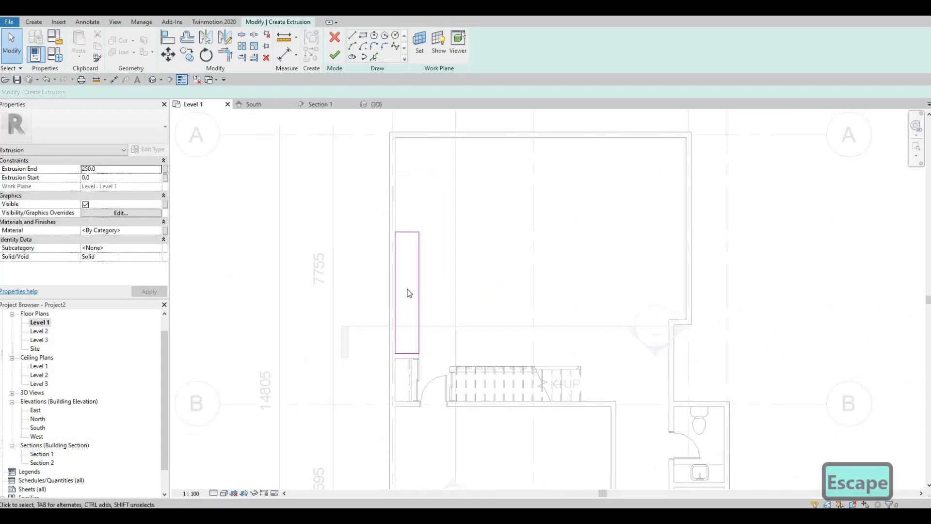
scroll(413, 313, up, 2)
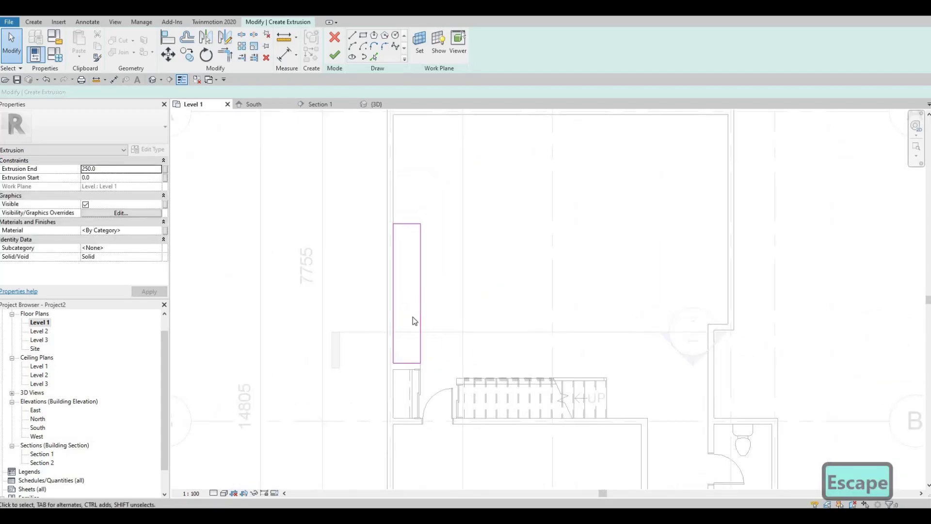
- Finish the sketch to create the solid bench block beside the stair
click(338, 58)
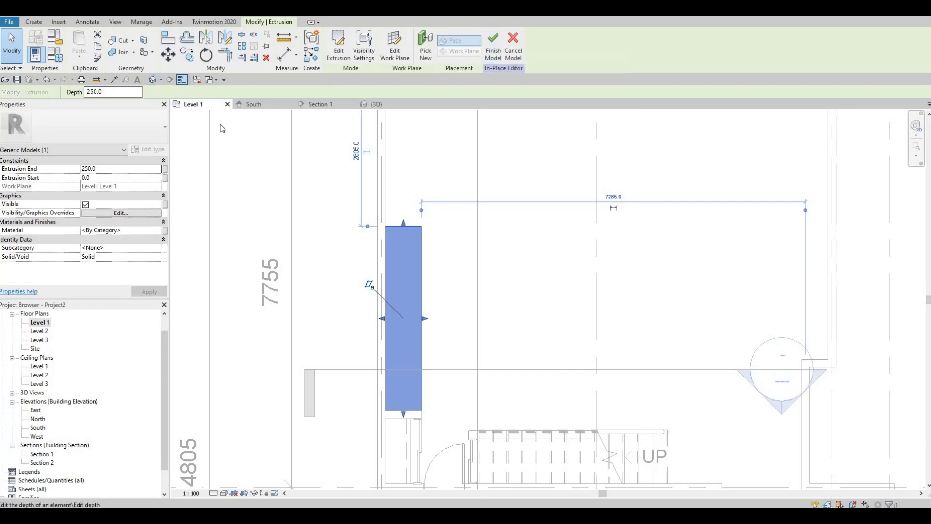
- In the {3D} view, set the block's Extrusion End to 900 and apply it
click(379, 109)
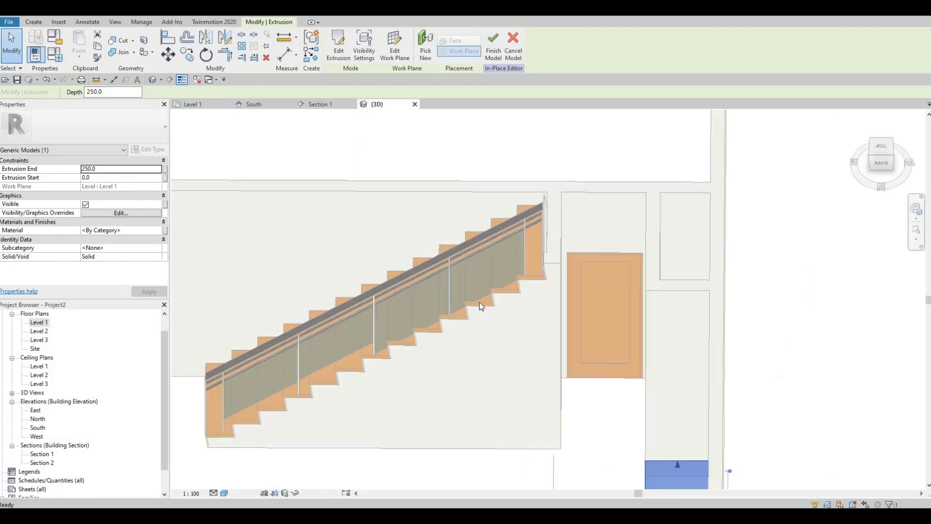
shift+middle_drag(428, 345, 534, 356)
middle_drag(533, 355, 270, 266)
scroll(282, 257, up, 3)
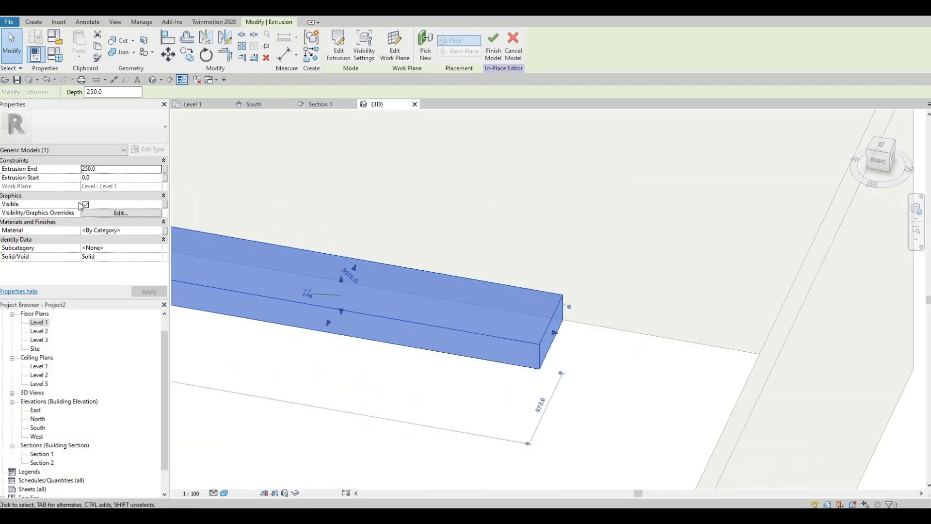
click(106, 169)
text(900)
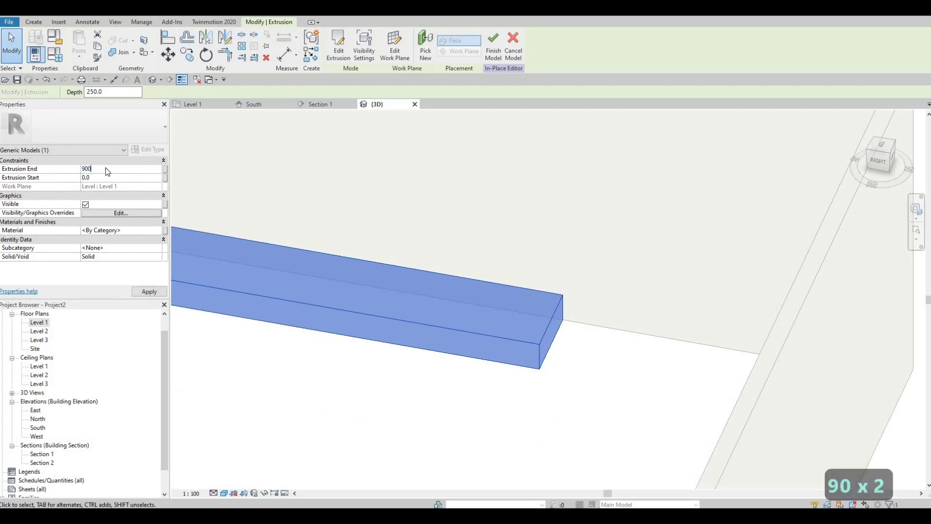
key(Return)
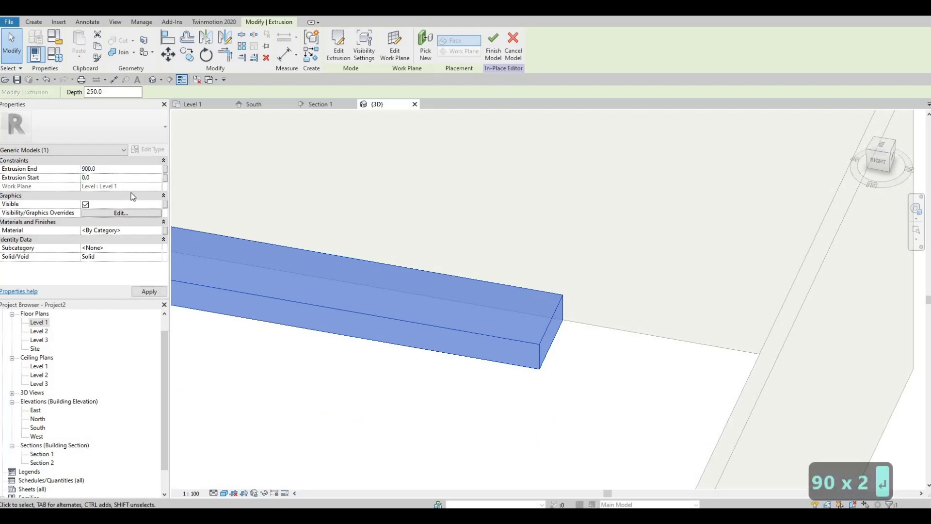
click(160, 293)
- Orbit around the 900-tall bench block to inspect it whole
scroll(560, 308, down, 3)
click(607, 309)
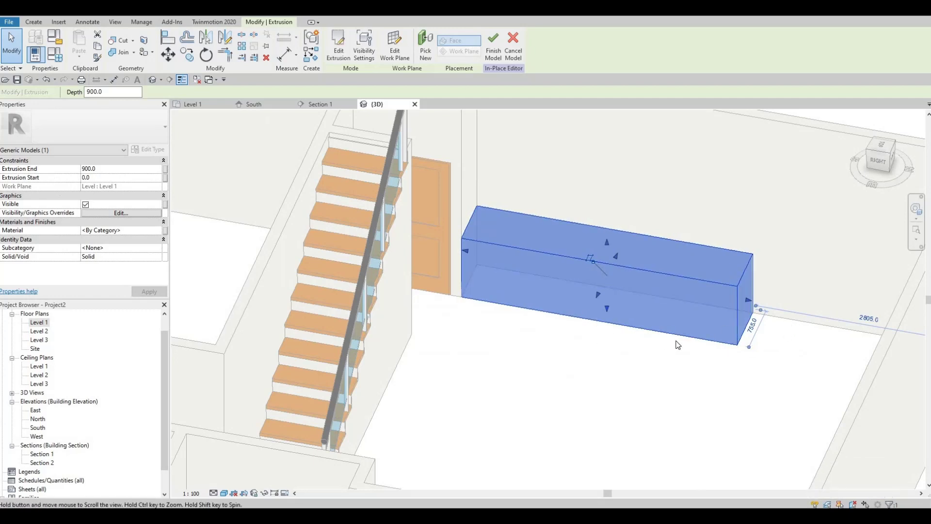
scroll(676, 348, up, 2)
middle_drag(653, 373, 707, 394)
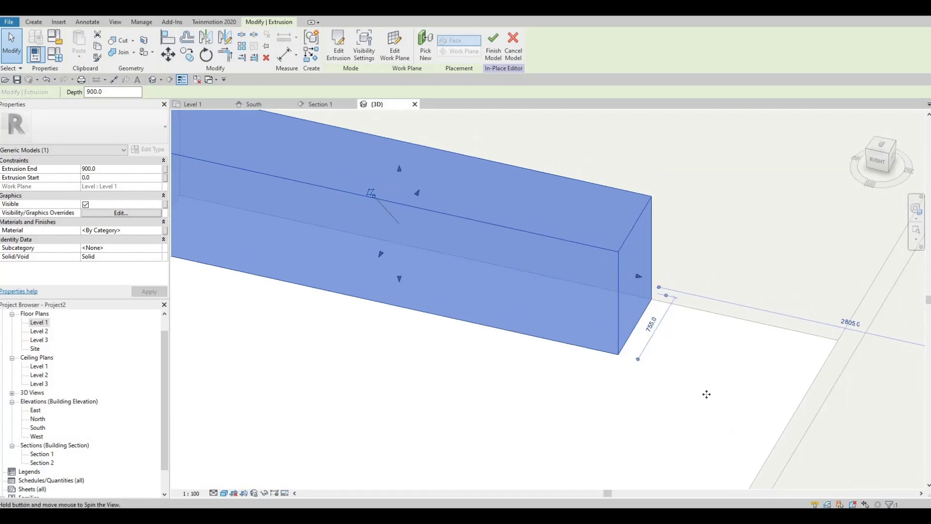
middle_drag(317, 112, 406, 157)
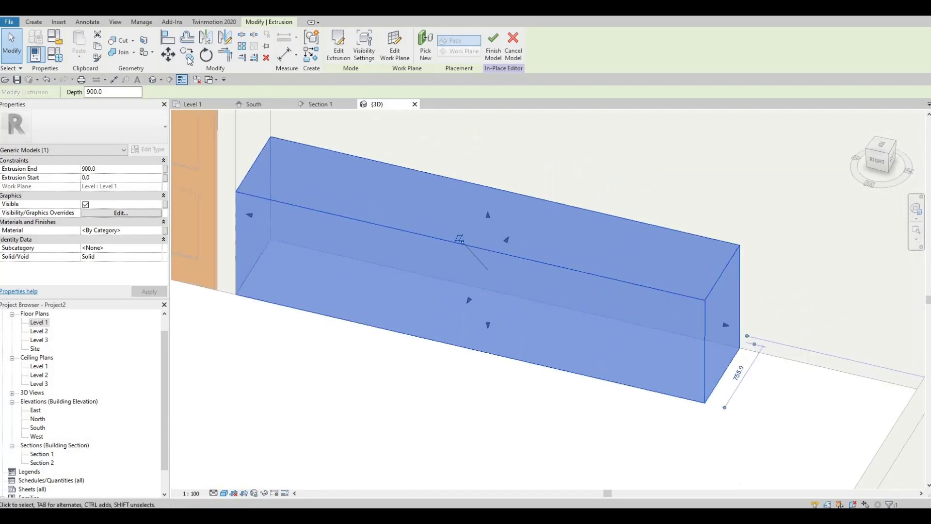
- Start a void extrusion with its work plane picked on the bench block's end face
click(34, 22)
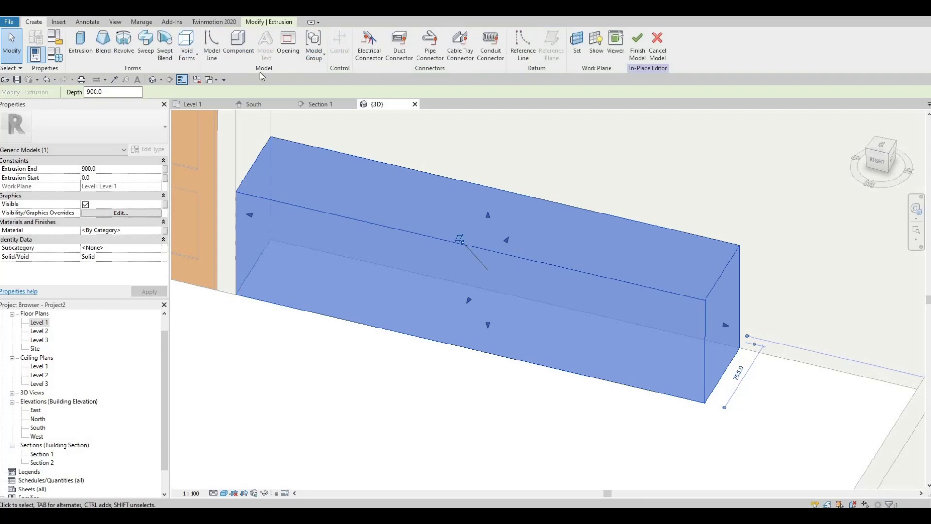
click(186, 60)
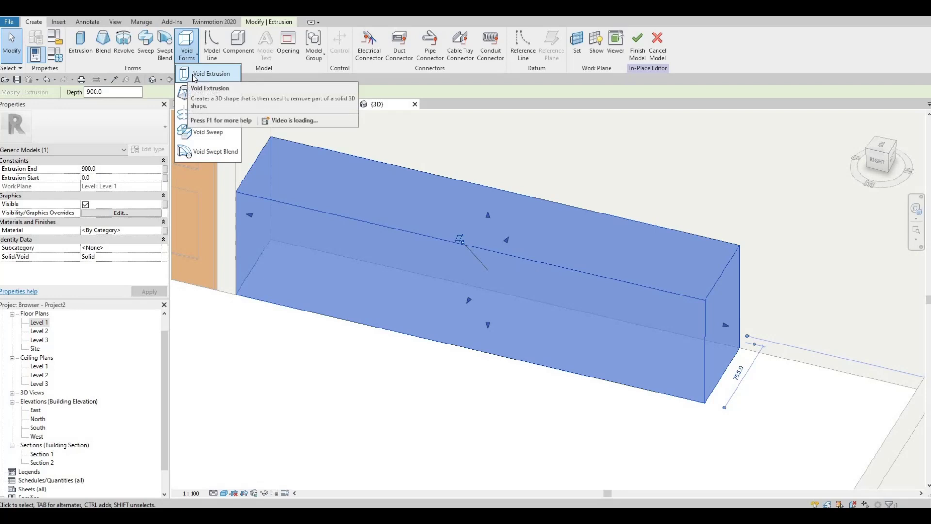
click(204, 74)
middle_drag(647, 380, 621, 370)
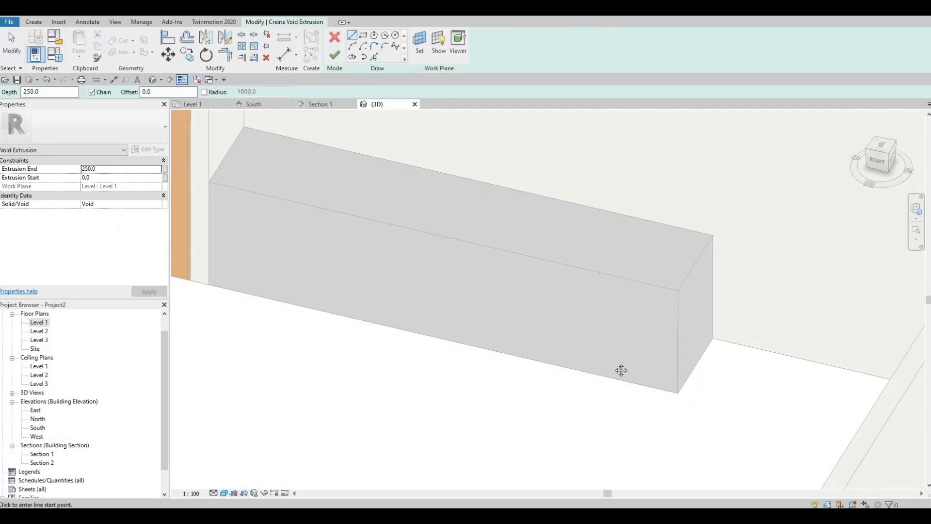
click(420, 46)
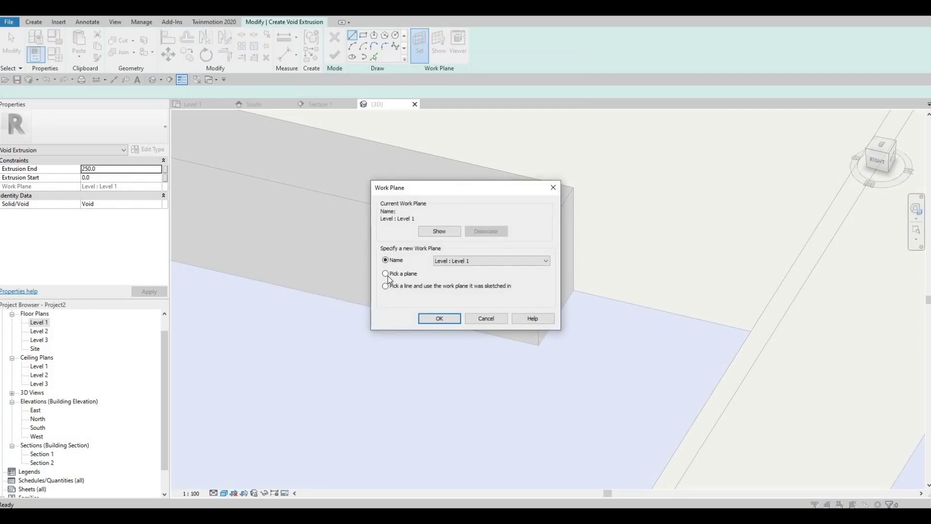
click(438, 319)
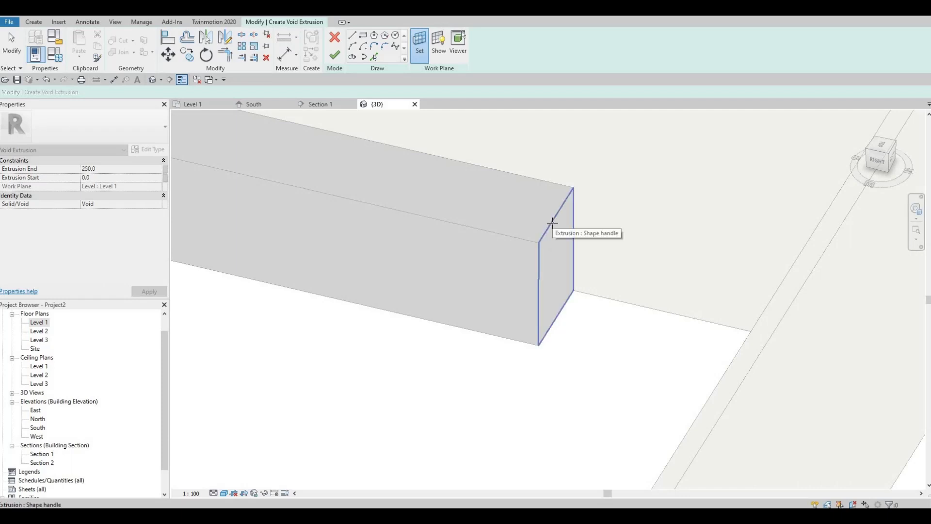
click(577, 282)
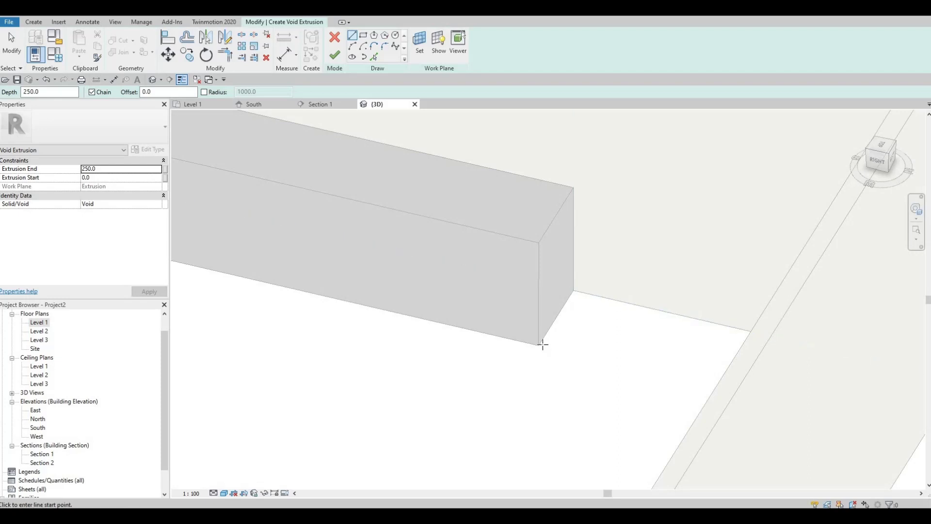
scroll(543, 345, up, 2)
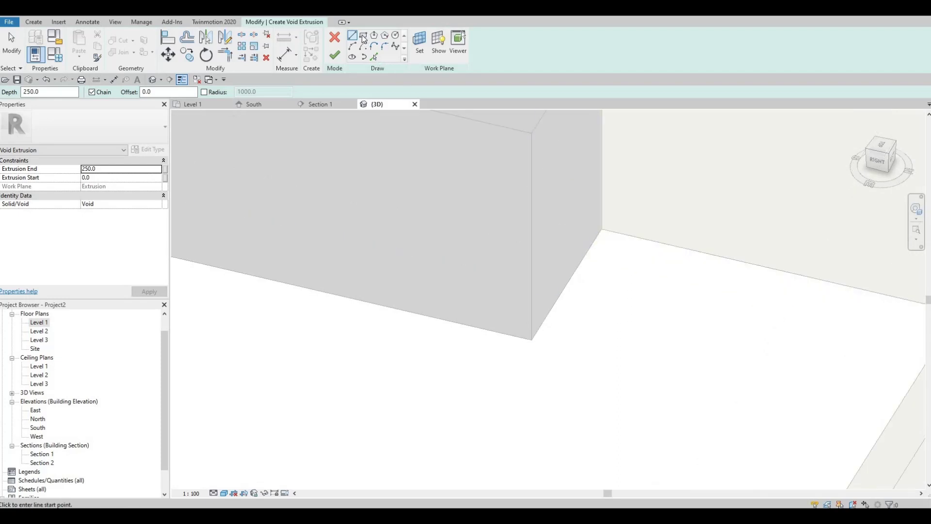
- Draw a small rectangle profile at the block's bottom corner
click(363, 36)
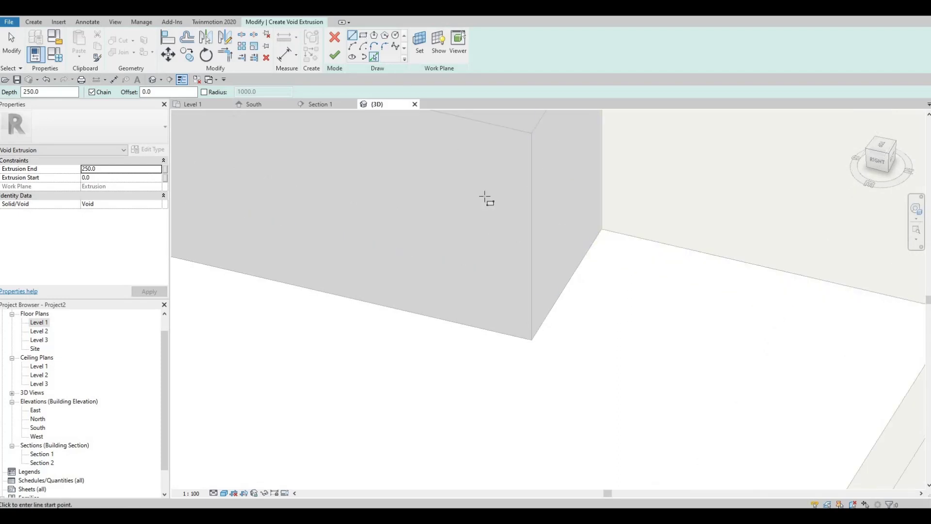
click(532, 339)
scroll(543, 297, up, 1)
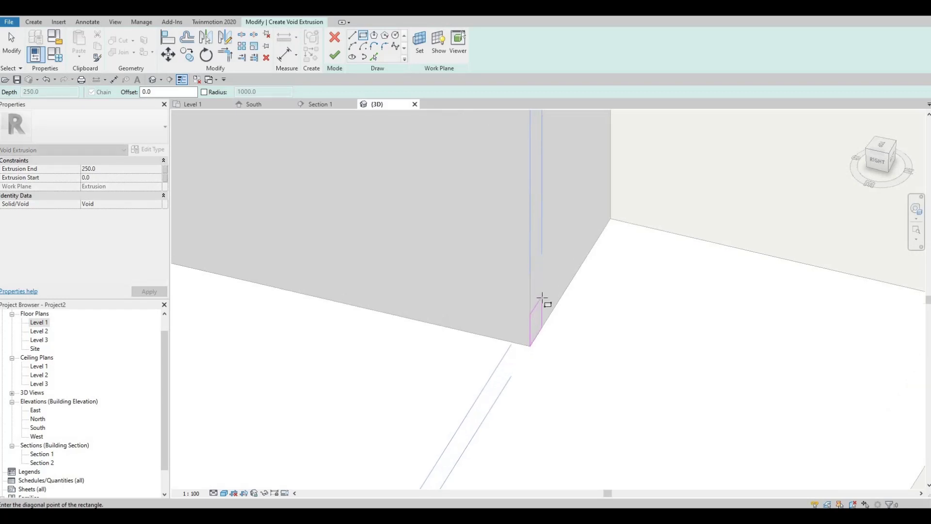
click(543, 294)
scroll(541, 334, up, 1)
key(Escape)
key(Escape)
key(Escape)
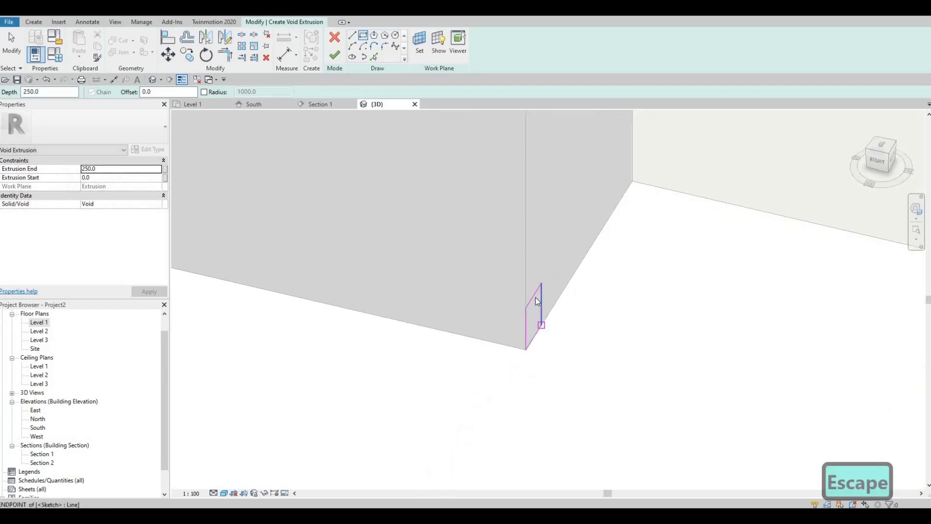
- Set the rectangle's edge offsets to 100 and 80
click(539, 338)
scroll(539, 339, up, 1)
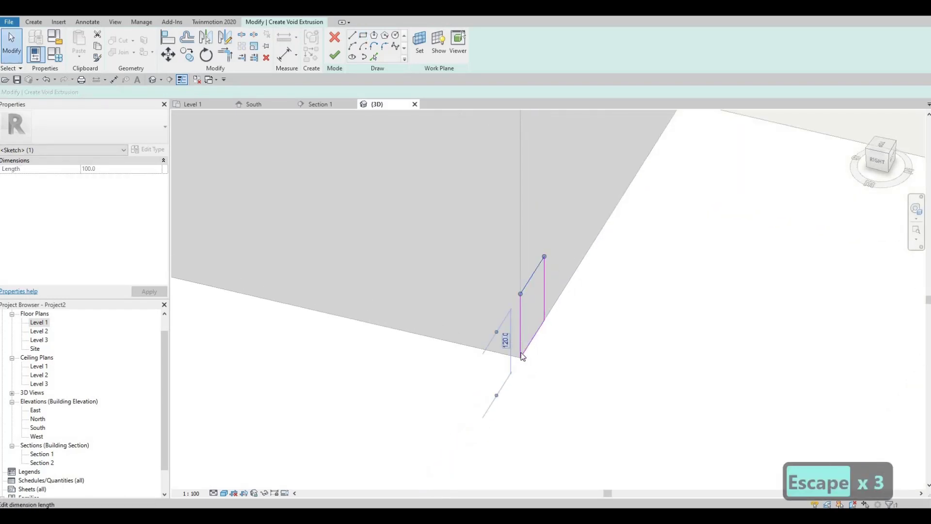
click(507, 342)
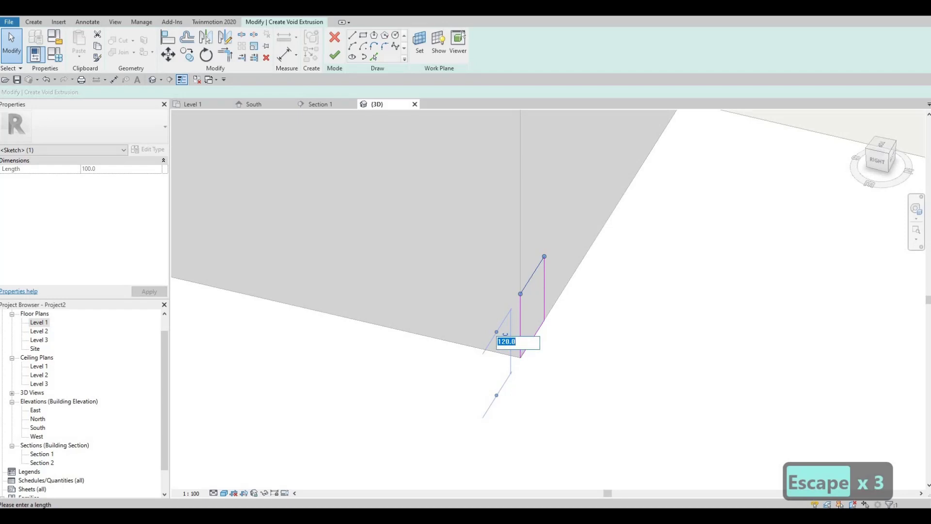
text(100)
key(Return)
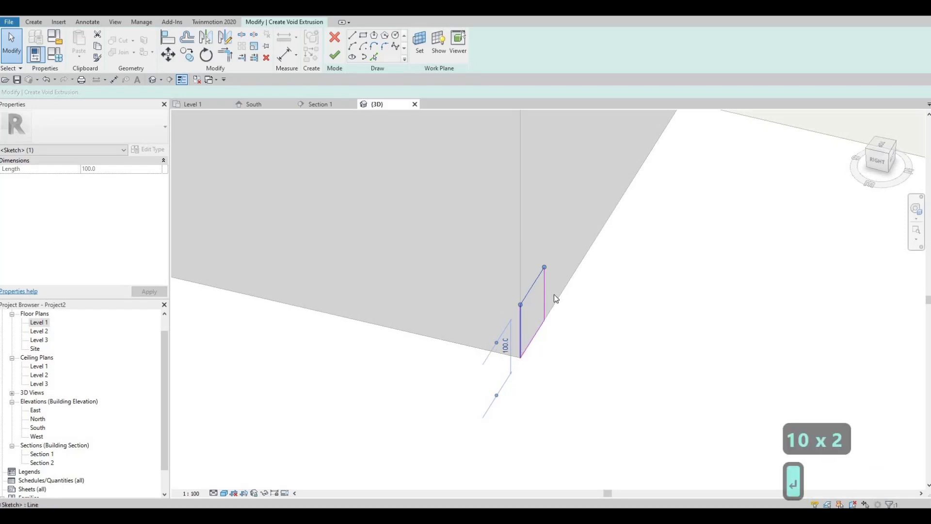
click(545, 294)
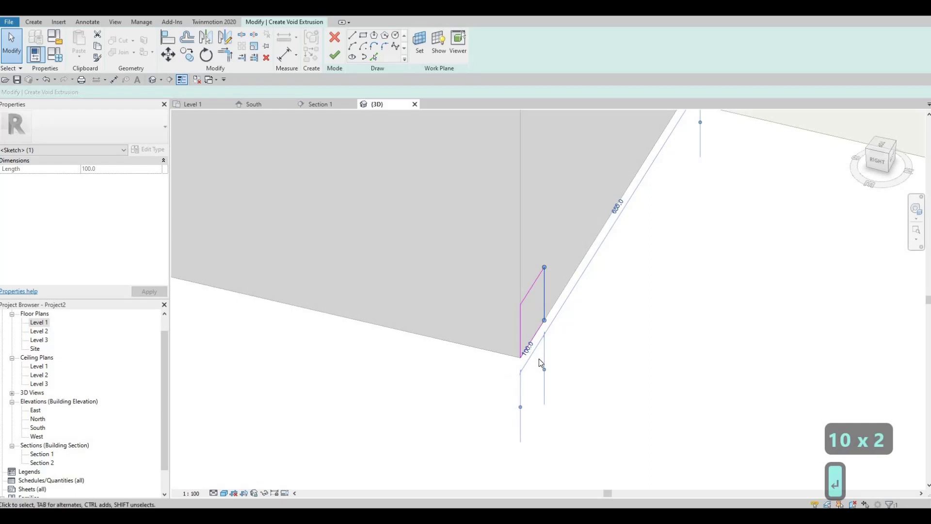
click(529, 350)
text(80)
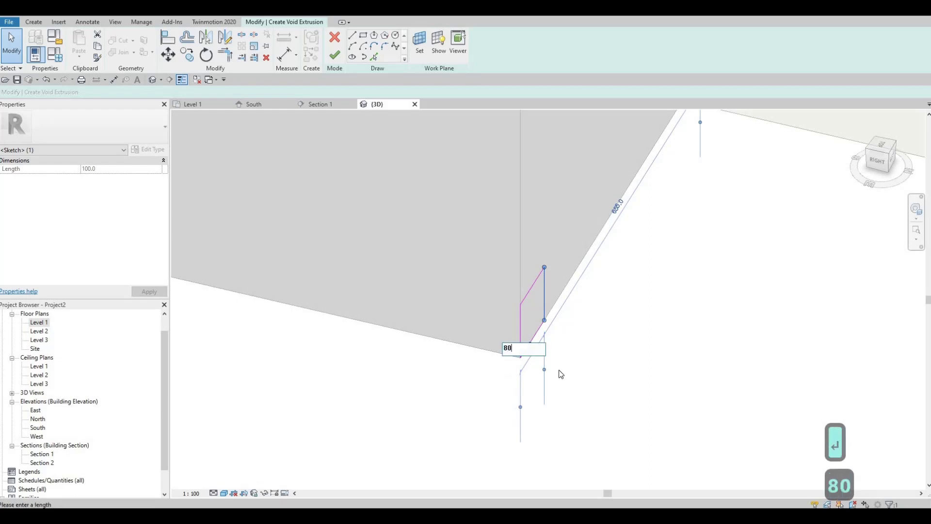
key(Return)
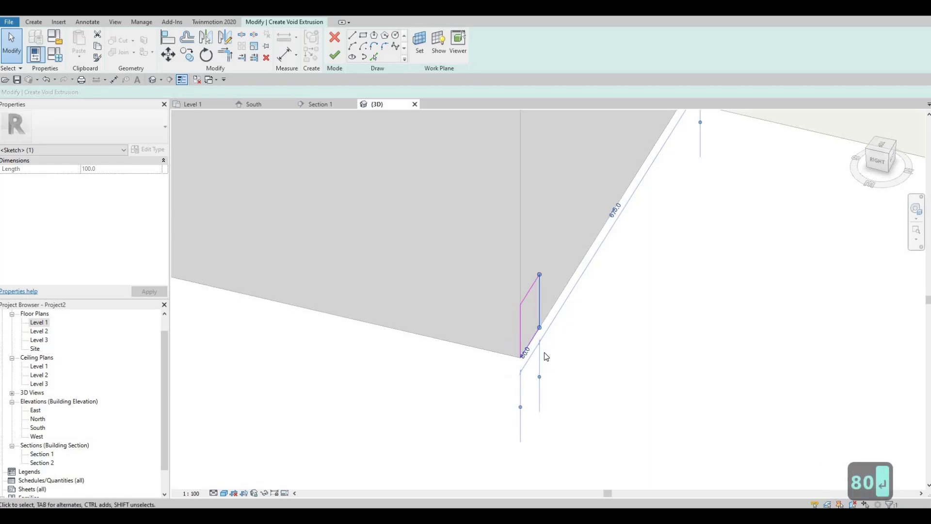
scroll(582, 328, down, 2)
scroll(610, 330, down, 1)
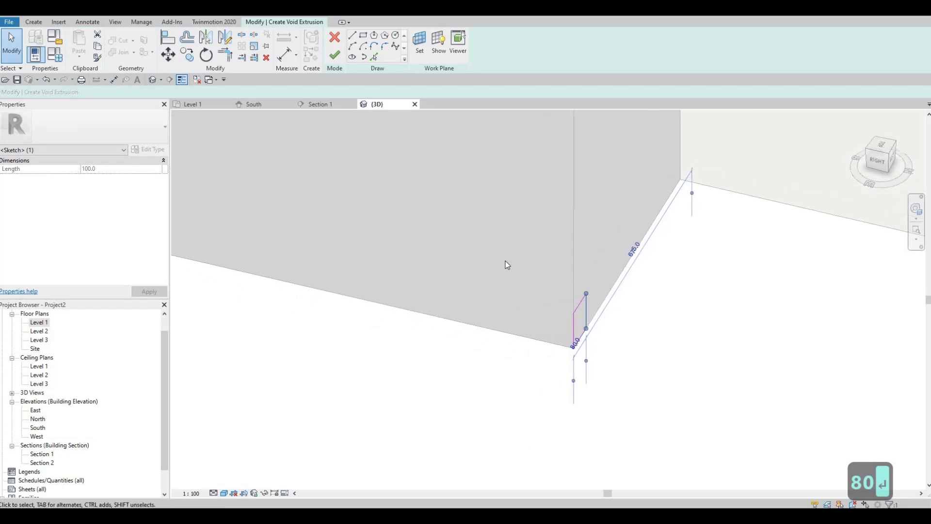
- Finish the void and stretch it to 3500 along the box's full length
click(342, 56)
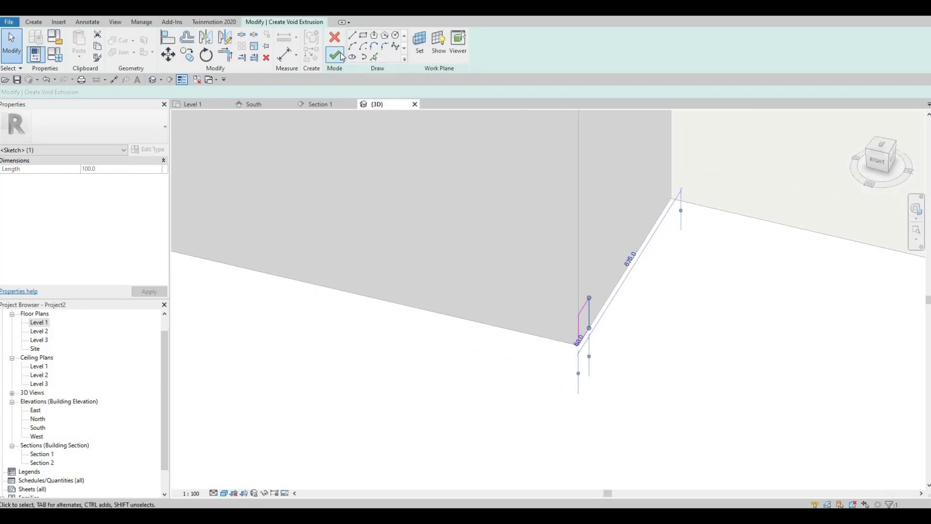
scroll(450, 289, down, 2)
scroll(450, 289, down, 1)
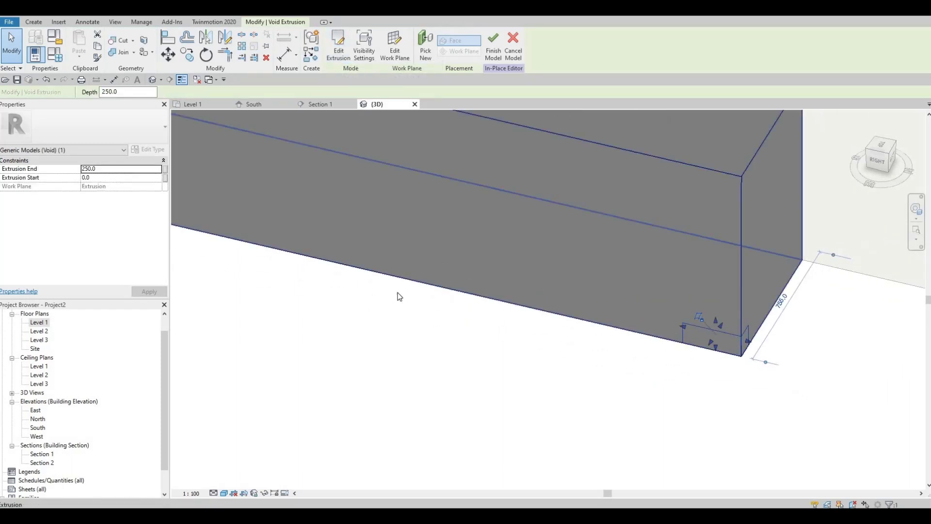
scroll(513, 294, down, 2)
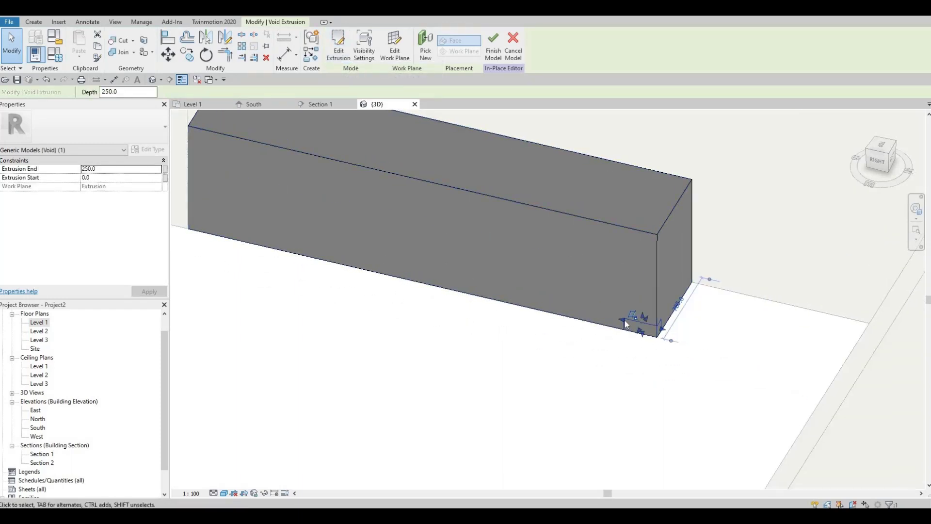
drag(623, 319, 188, 217)
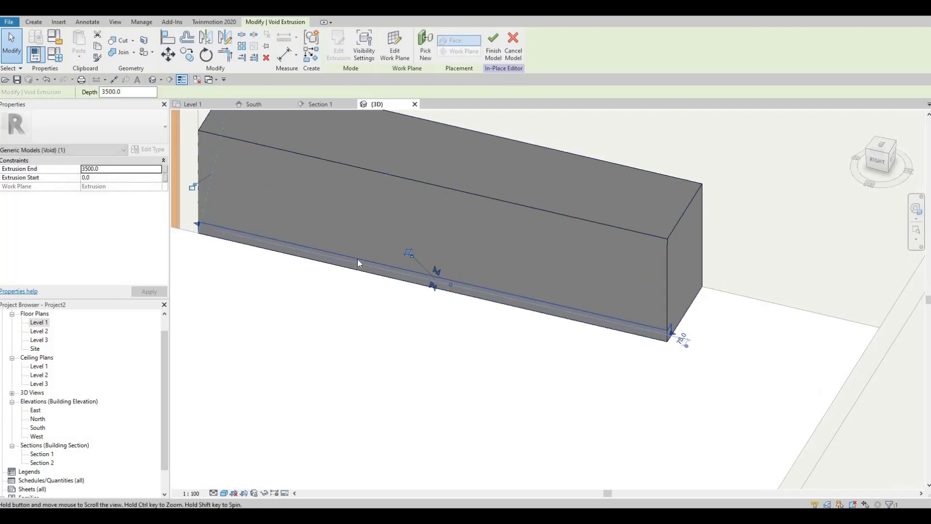
scroll(390, 258, up, 4)
scroll(351, 272, down, 4)
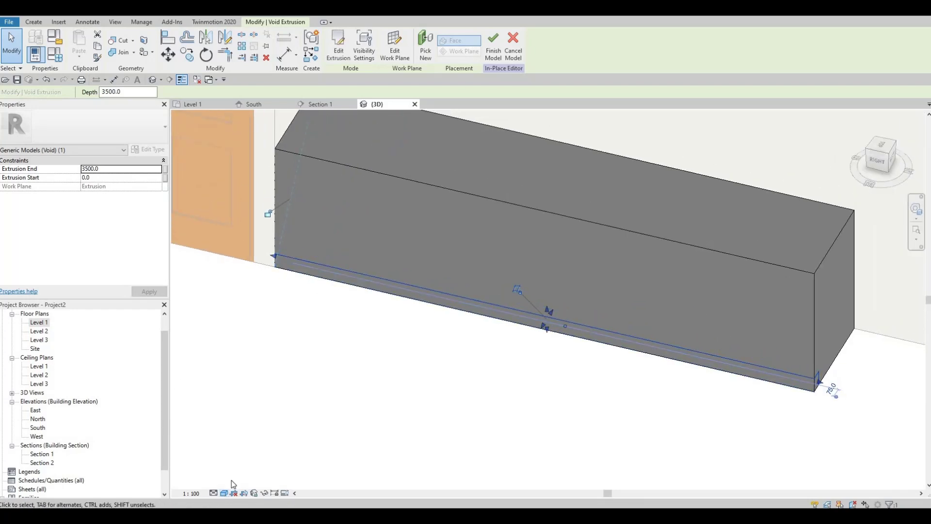
- Switch to Hidden Line display, cut the bench box with the void, and select the box
click(224, 493)
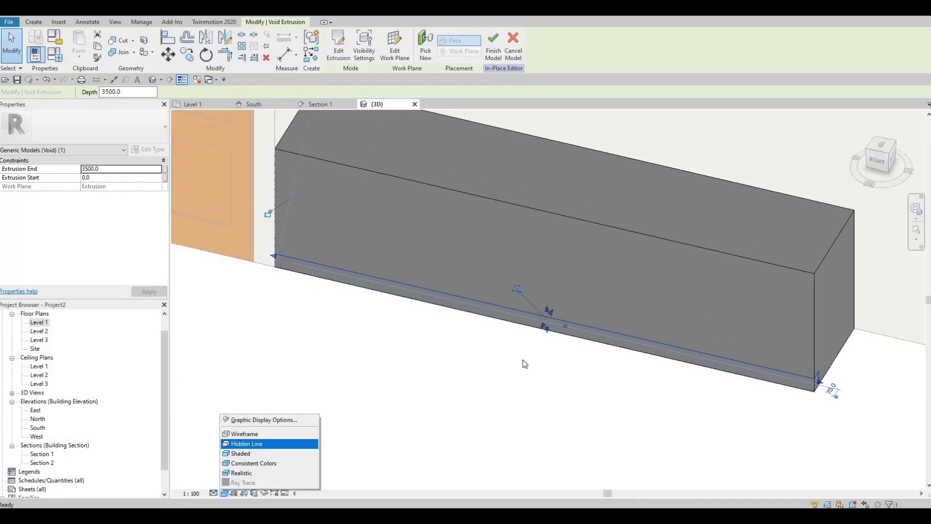
key(Return)
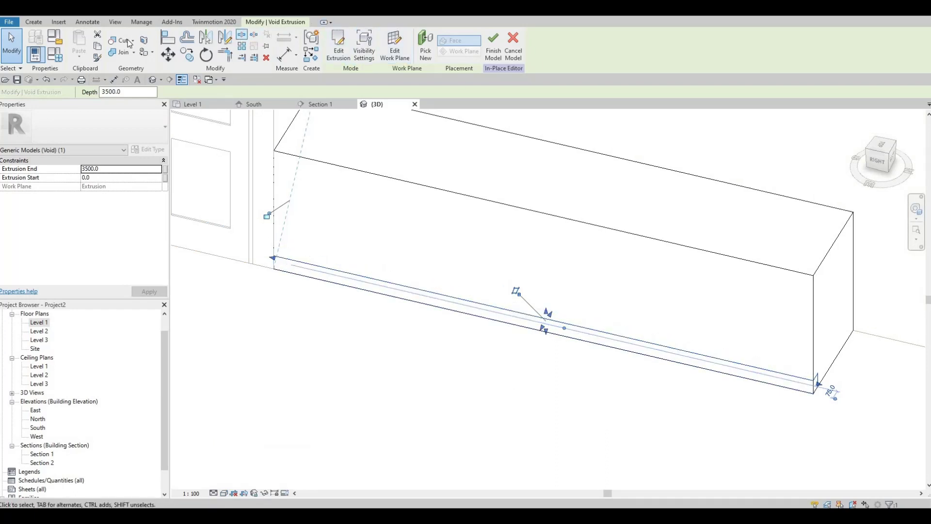
click(113, 42)
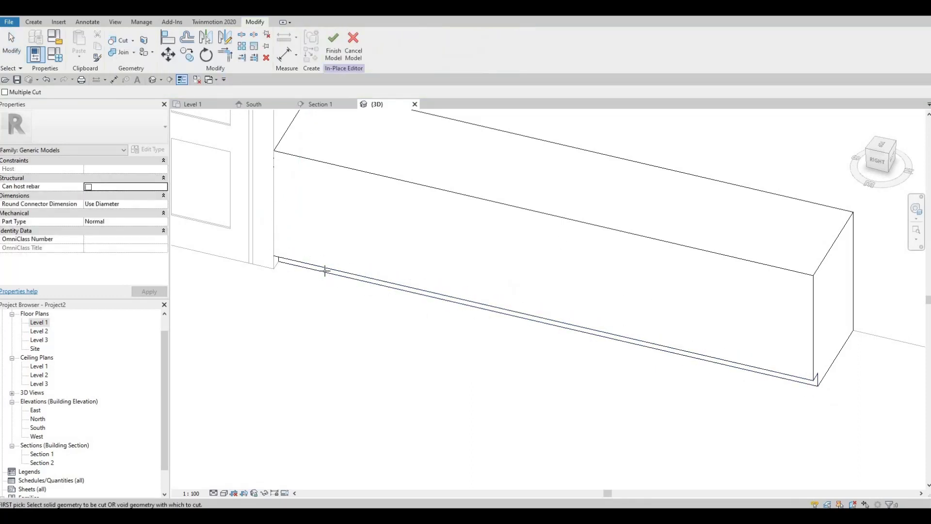
mouse_move(824, 419)
middle_down()
mouse_move(823, 428)
mouse_move(807, 428)
middle_up()
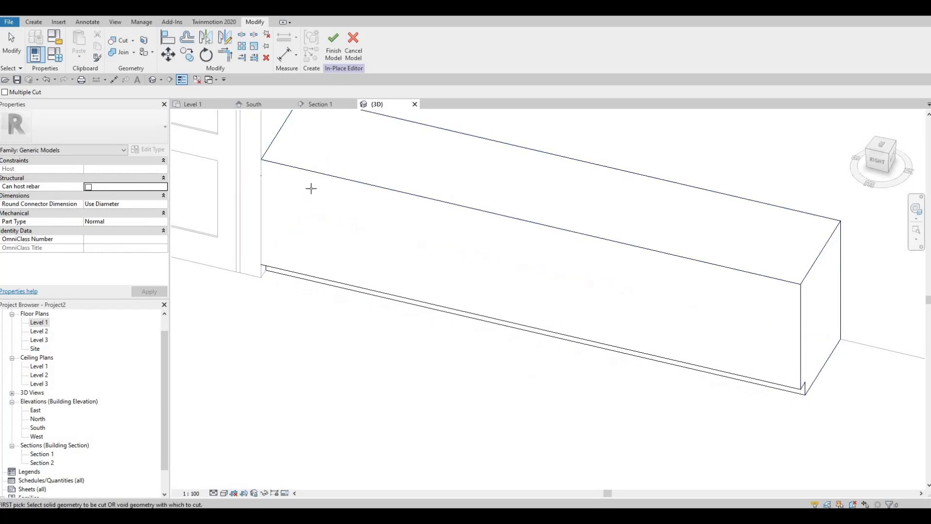
key(Escape)
key(Escape)
click(328, 175)
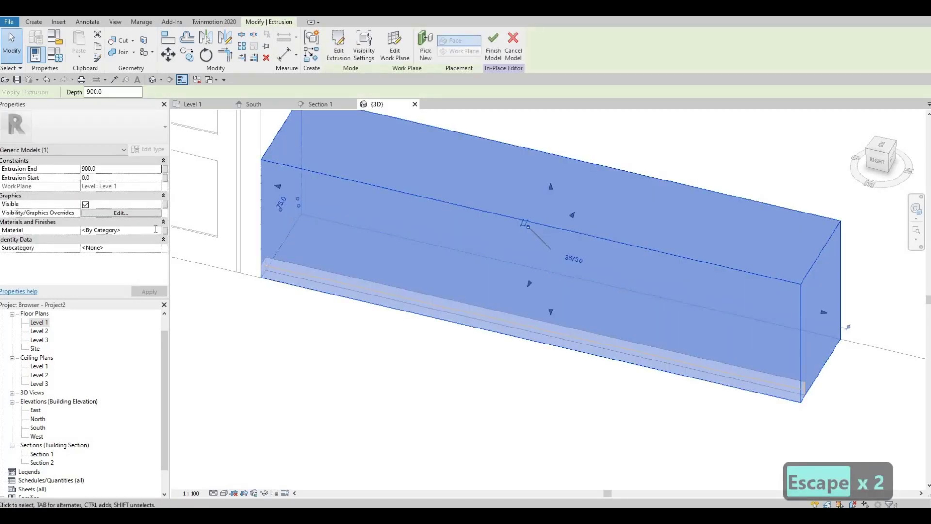
- Assign Birch - Glossy from AEC Materials > Wood as the bench box's material
click(155, 230)
click(158, 231)
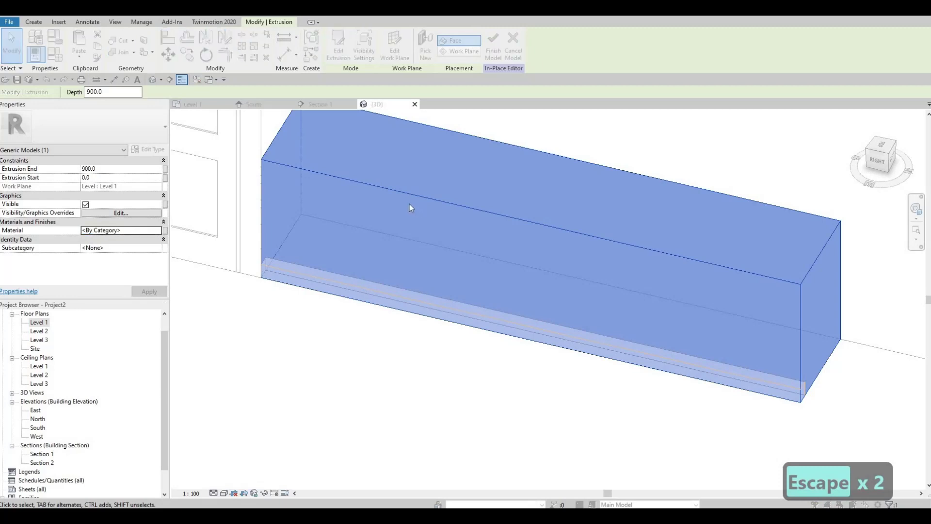
scroll(339, 243, down, 4)
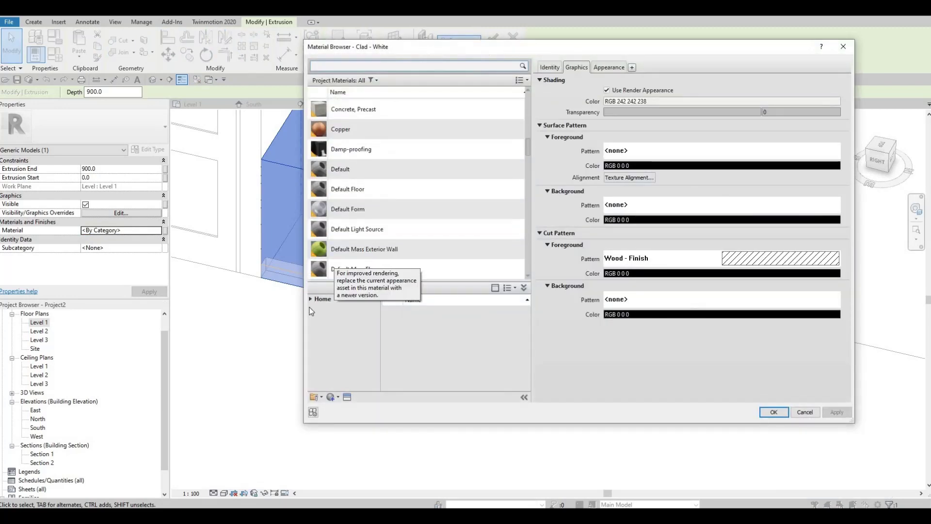
click(310, 299)
click(316, 317)
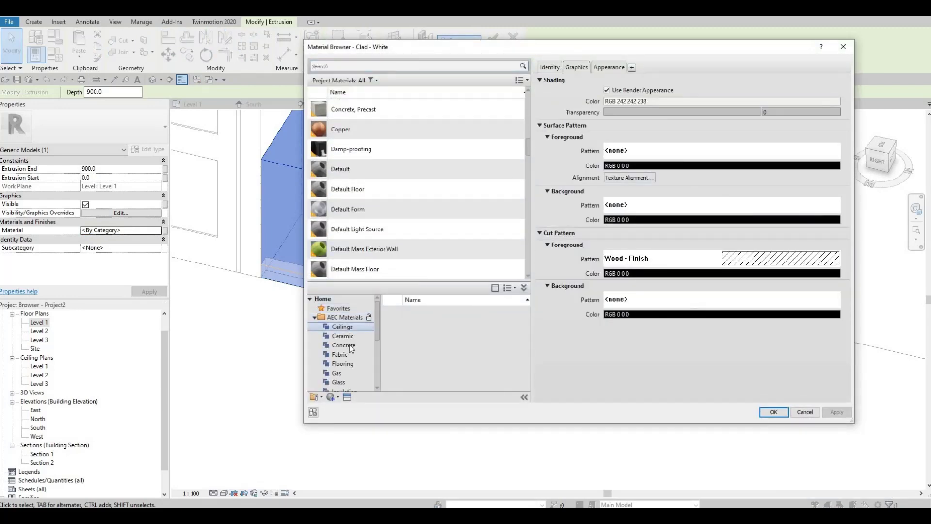
scroll(350, 345, down, 3)
click(350, 382)
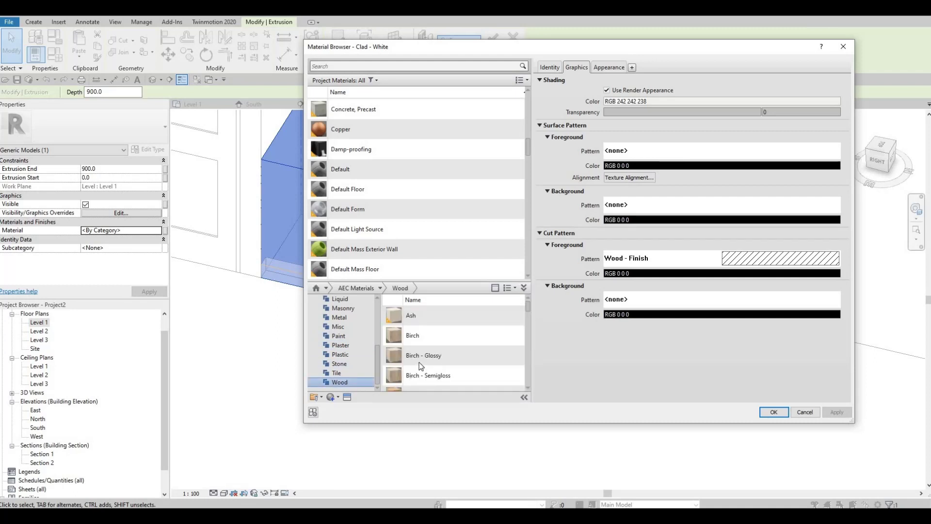
mouse_move(435, 360)
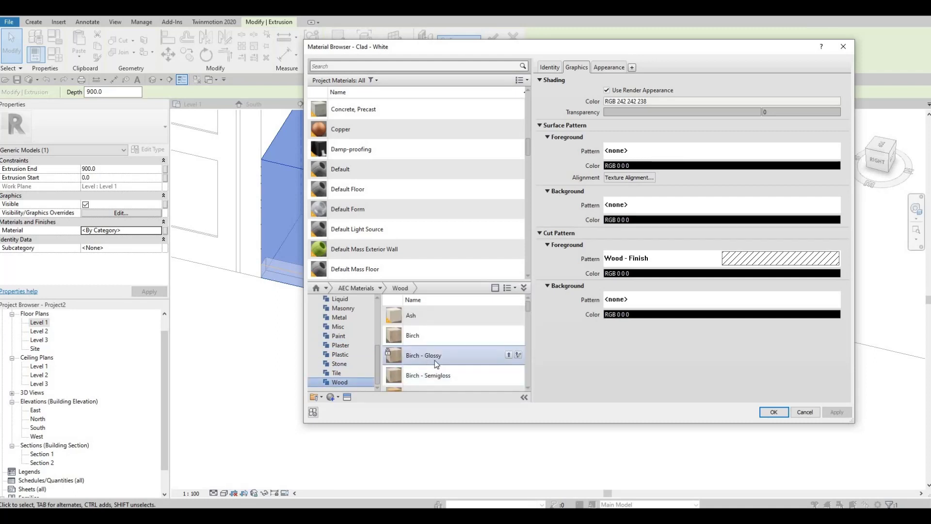
click(508, 355)
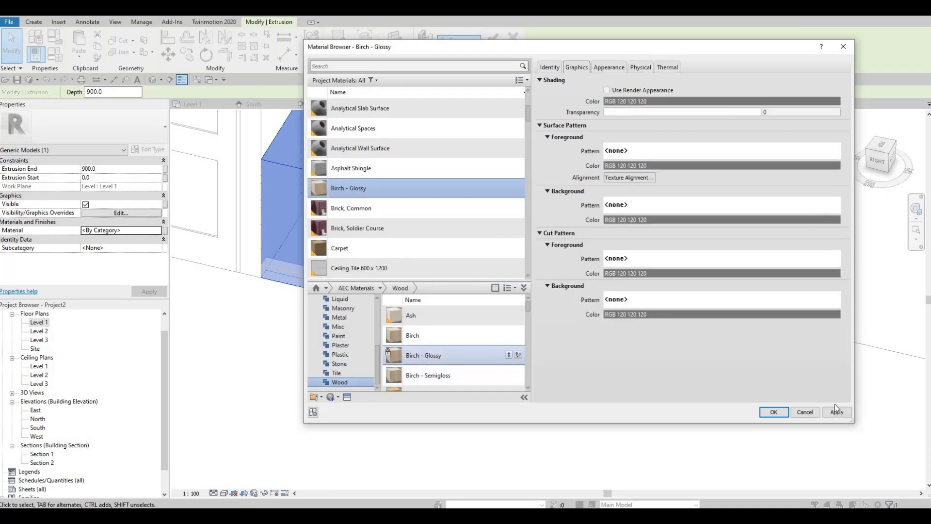
click(836, 413)
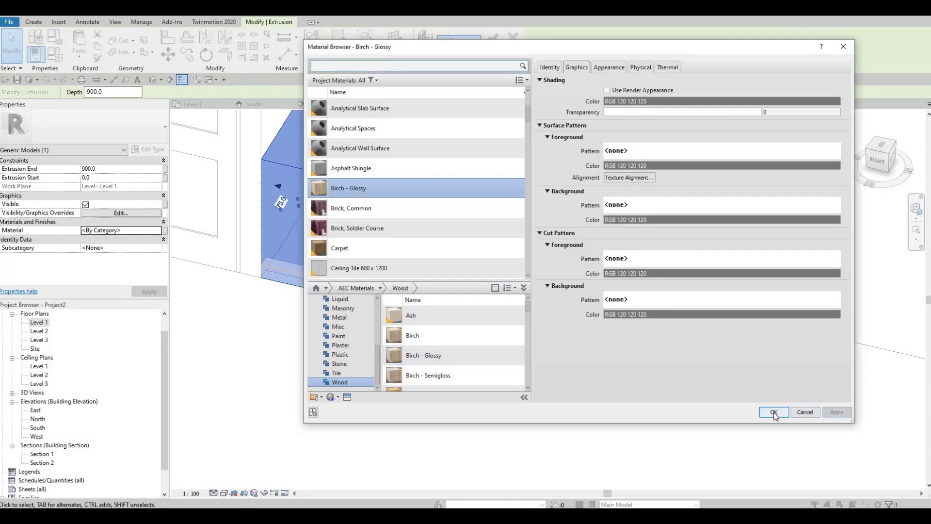
click(774, 412)
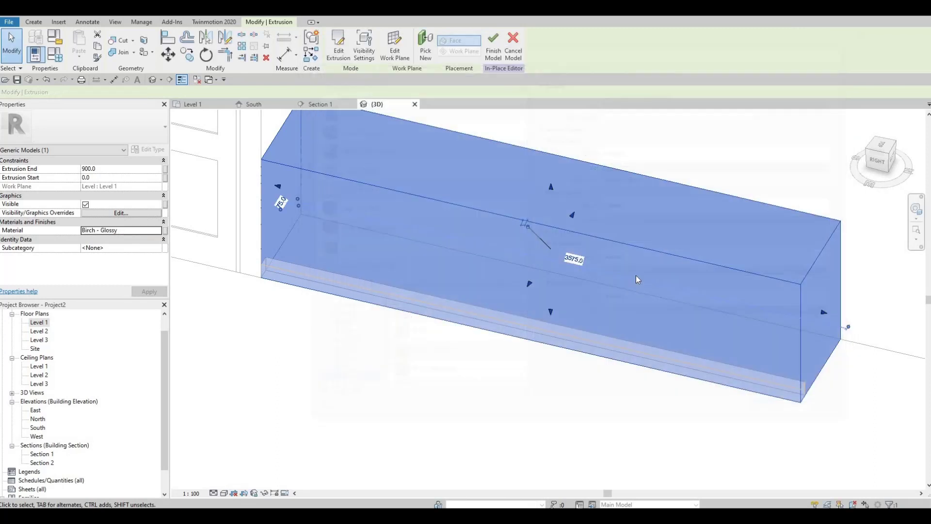
- Finish the in-place bench model, check it in 3D, then switch to the Level 1 floor plan
click(497, 52)
scroll(631, 272, down, 2)
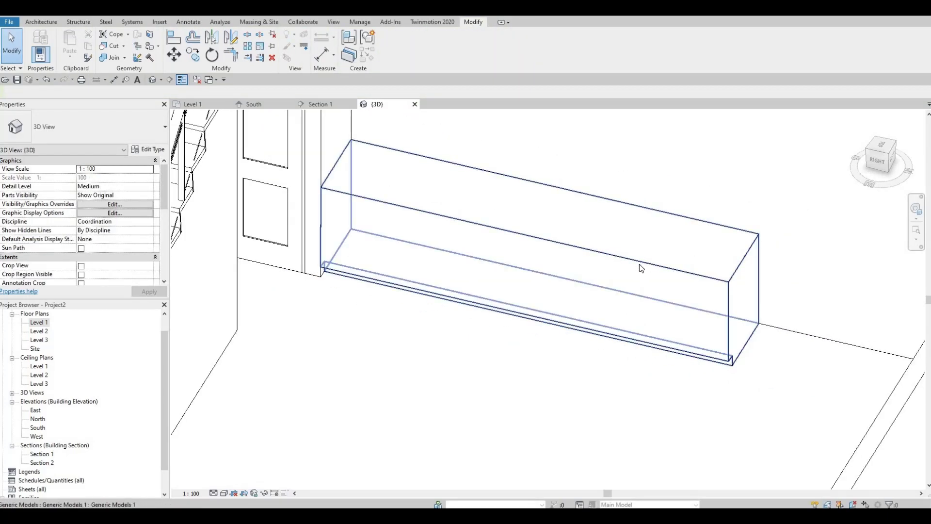
middle_drag(648, 266, 647, 274)
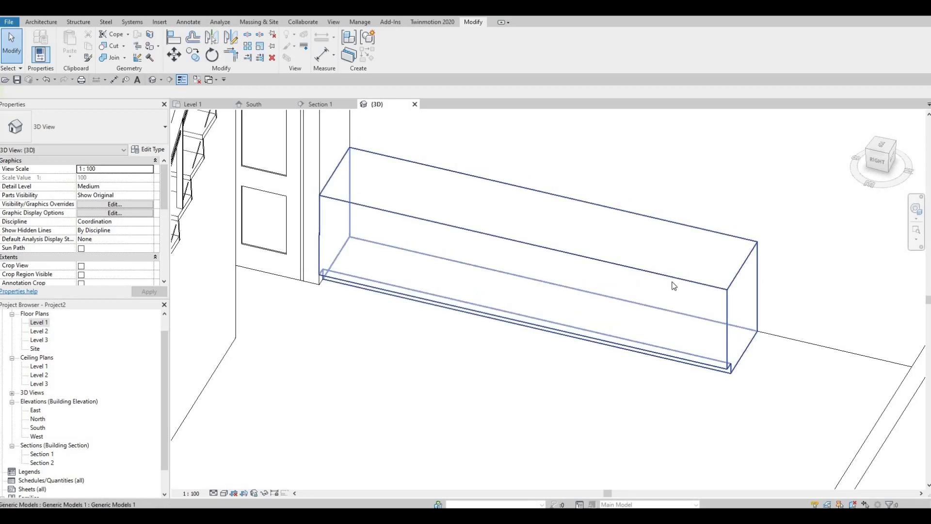
middle_drag(672, 293, 657, 298)
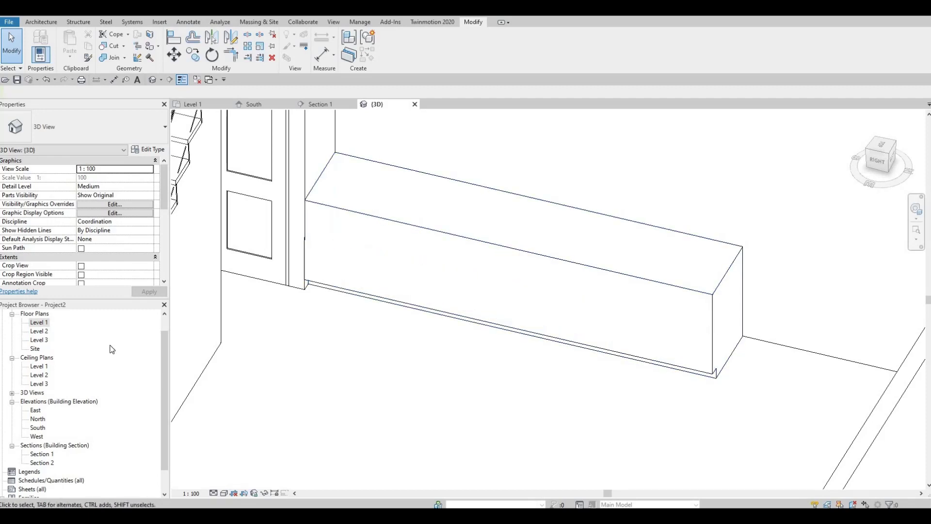
double_click(39, 323)
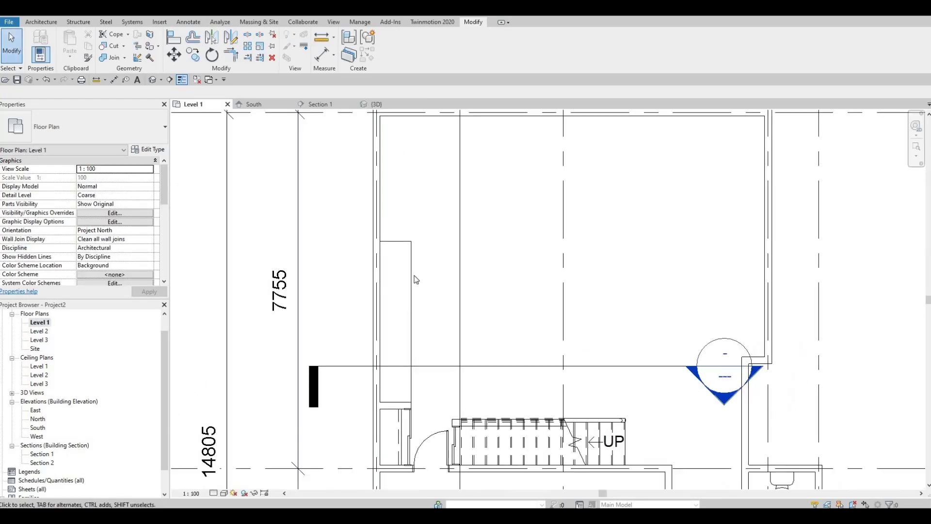
- Select the bench box generic model and reopen it for in-place editing
click(34, 22)
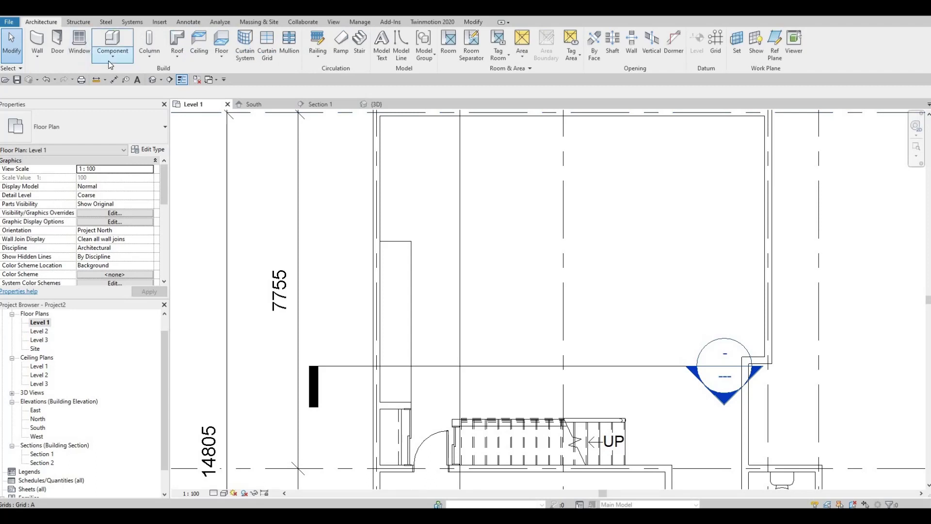
click(111, 65)
key(Escape)
key(Escape)
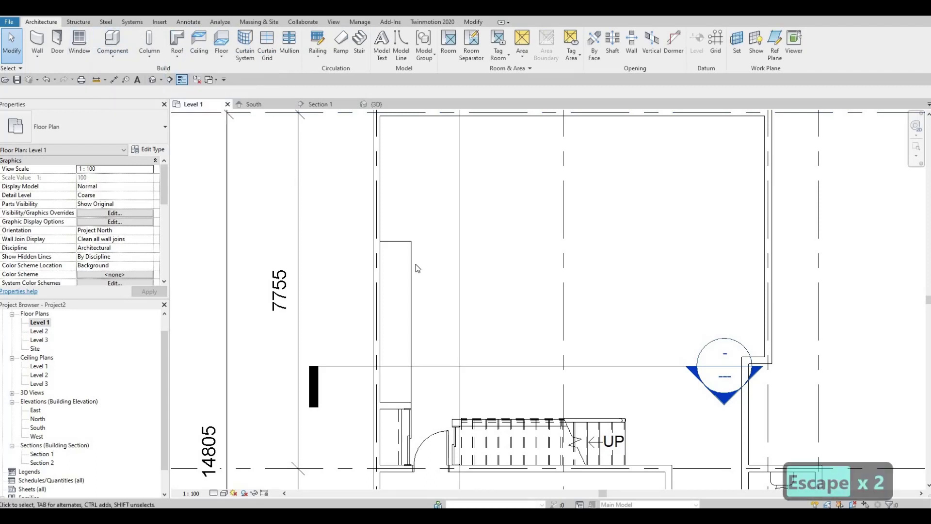
click(370, 284)
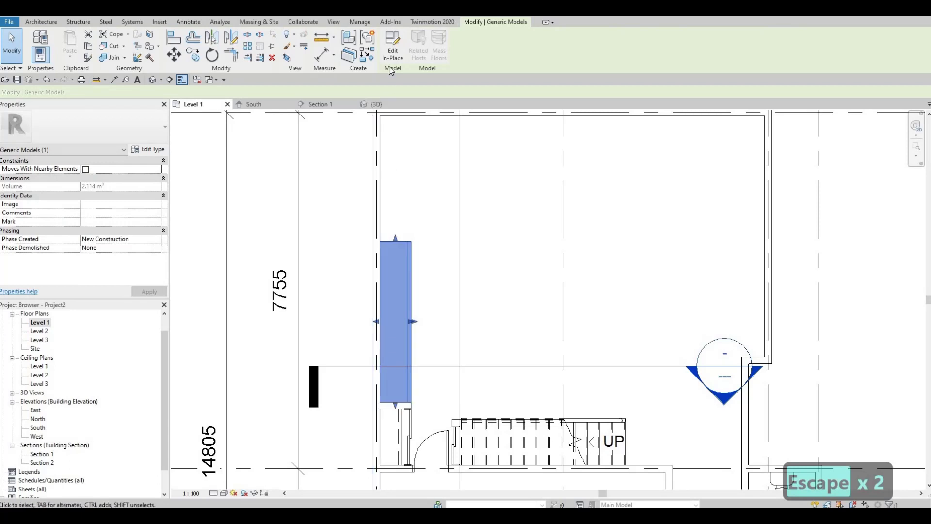
click(392, 55)
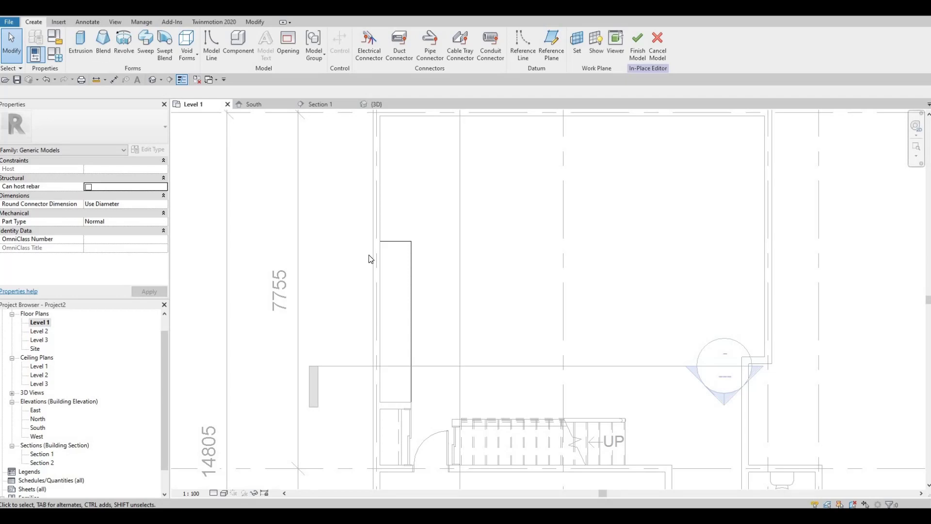
- Start a new solid extrusion sketch with 250.0 depth and view the bench in 3D
click(76, 42)
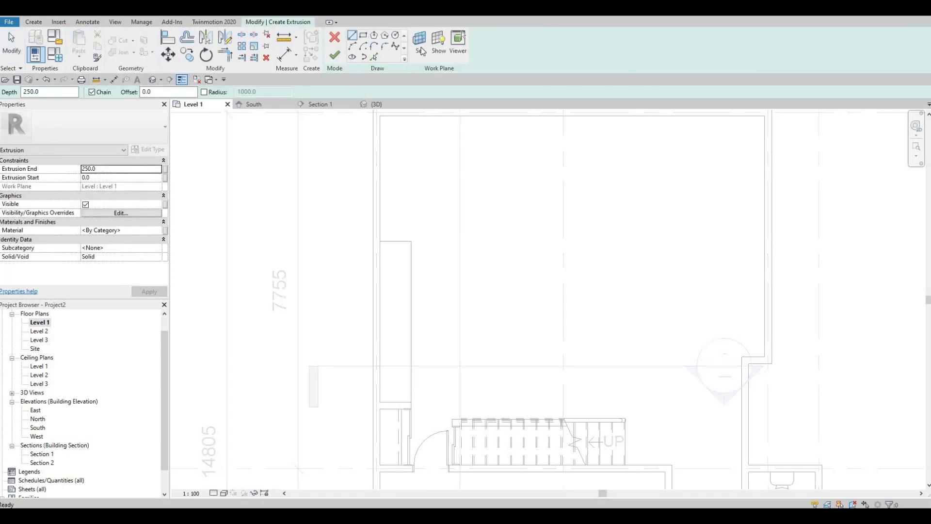
click(737, 360)
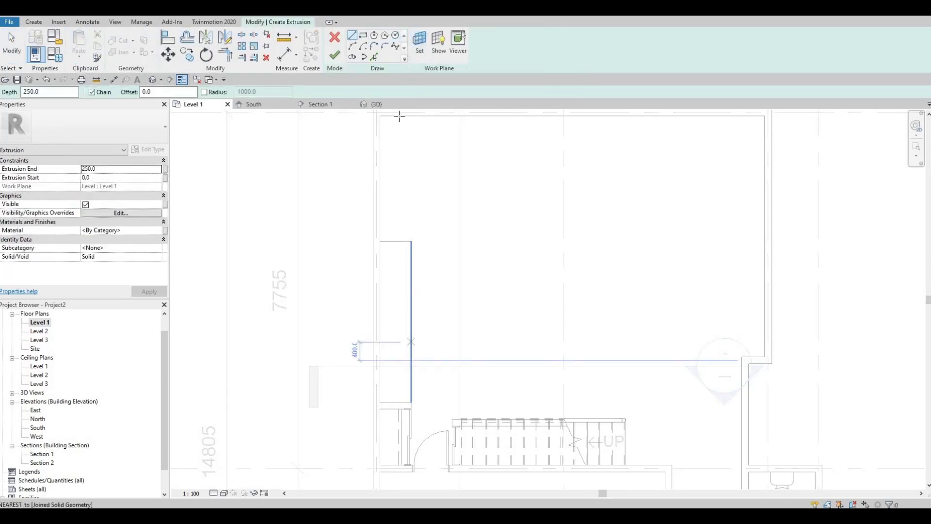
click(453, 361)
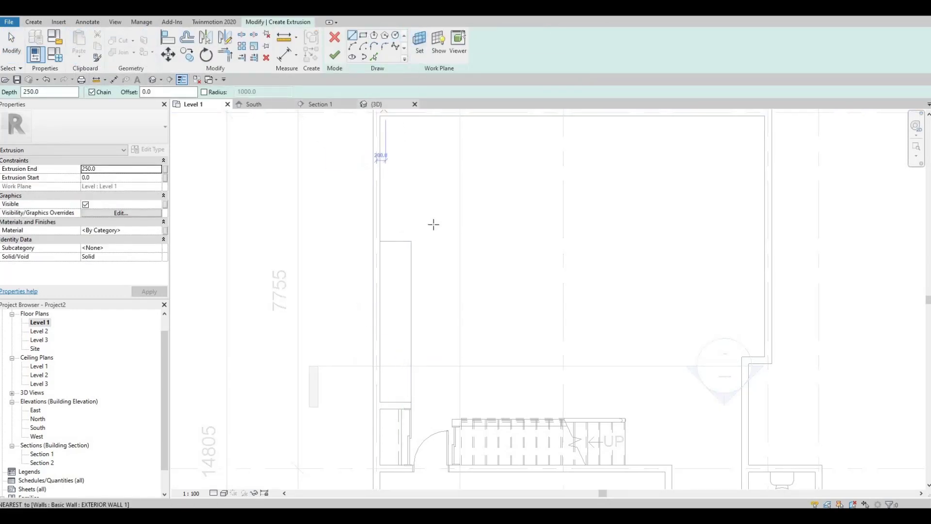
click(403, 106)
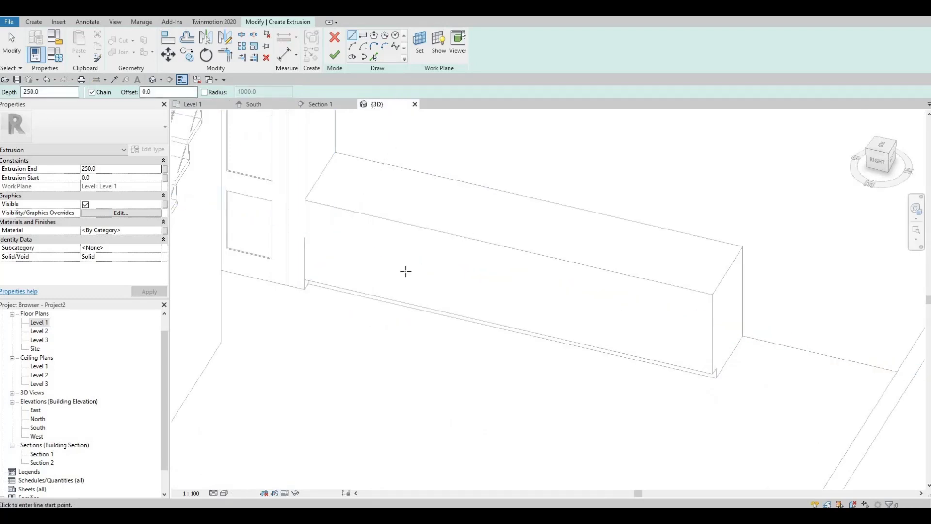
- Pick the bench box's top face as the extrusion's work plane, then go back to Level 1
scroll(406, 270, down, 1)
middle_drag(406, 270, 368, 310)
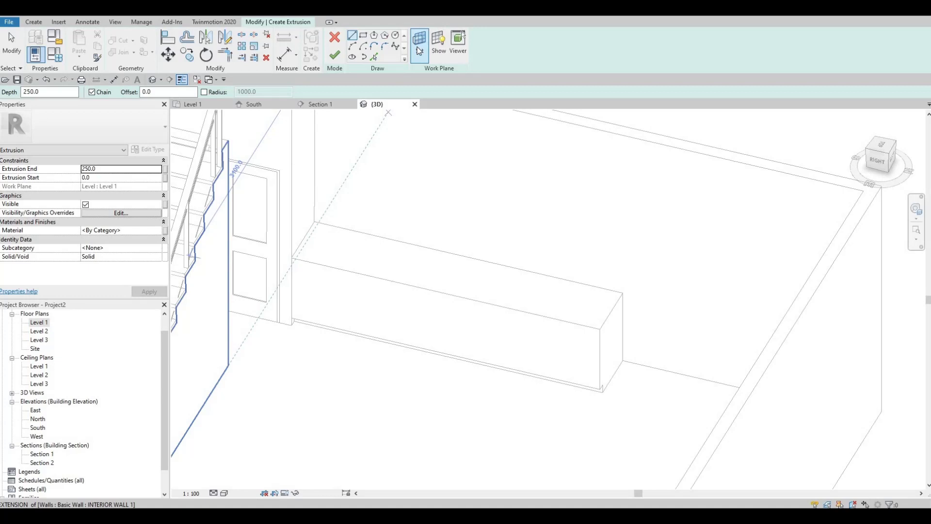
click(419, 49)
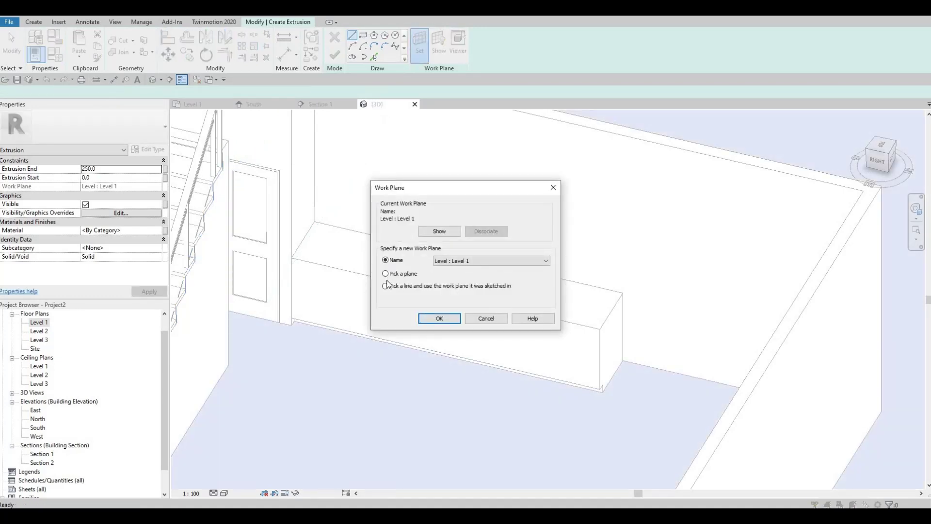
click(429, 319)
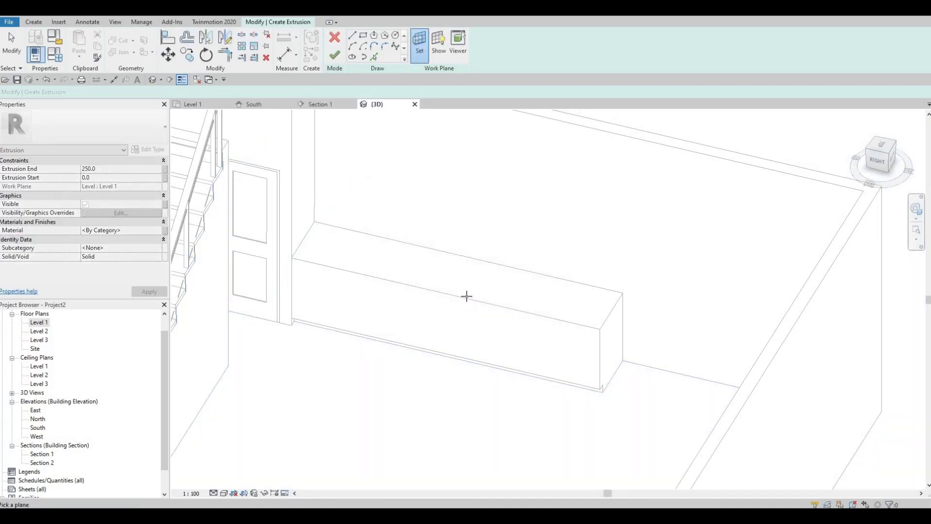
click(467, 296)
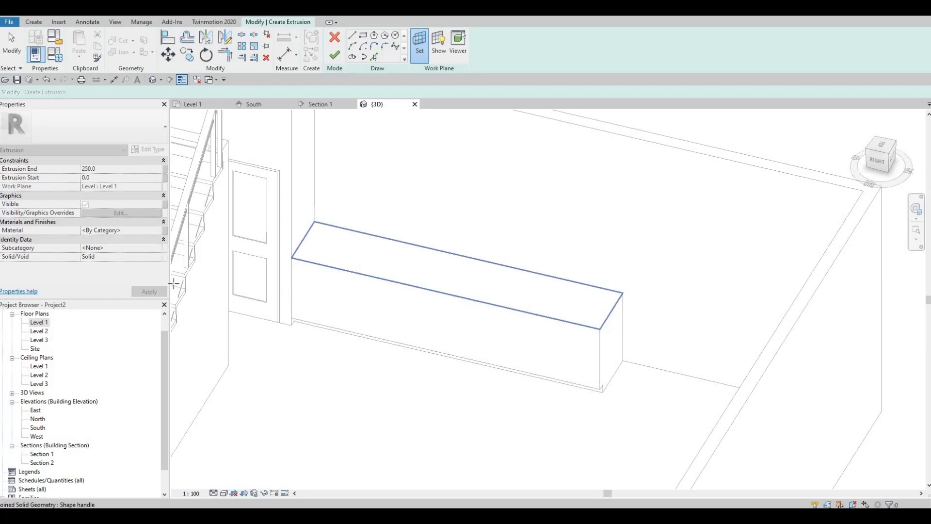
double_click(38, 324)
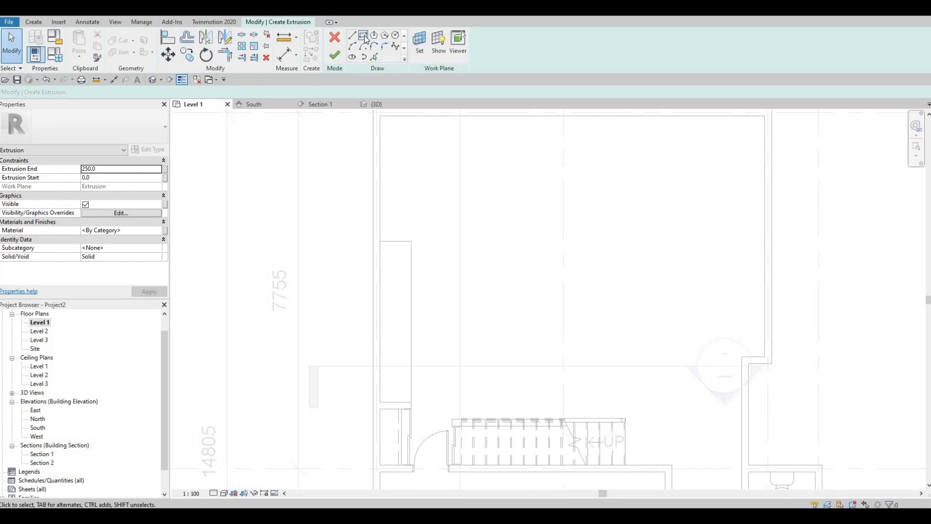
- Sketch a rectangle over the 680 × 3500 bench outline, set Extrusion End to 25, and finish
click(365, 36)
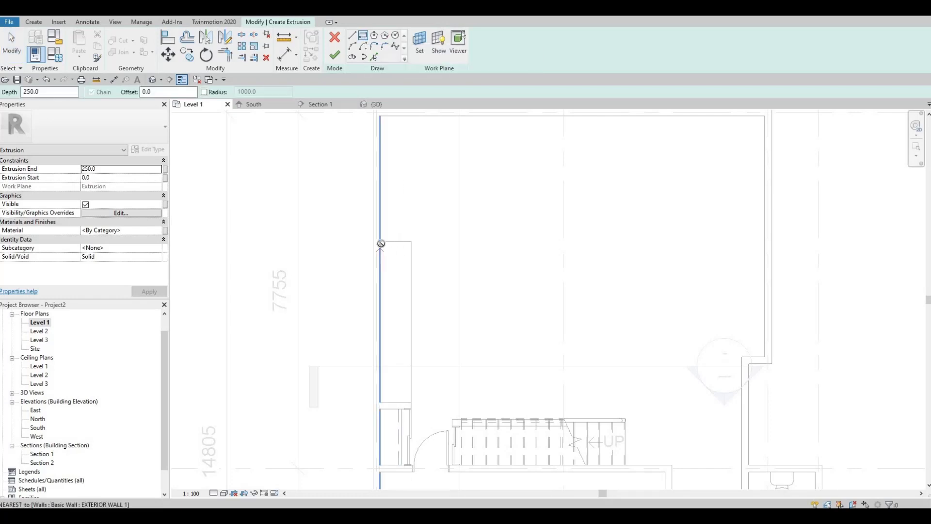
click(382, 244)
click(411, 402)
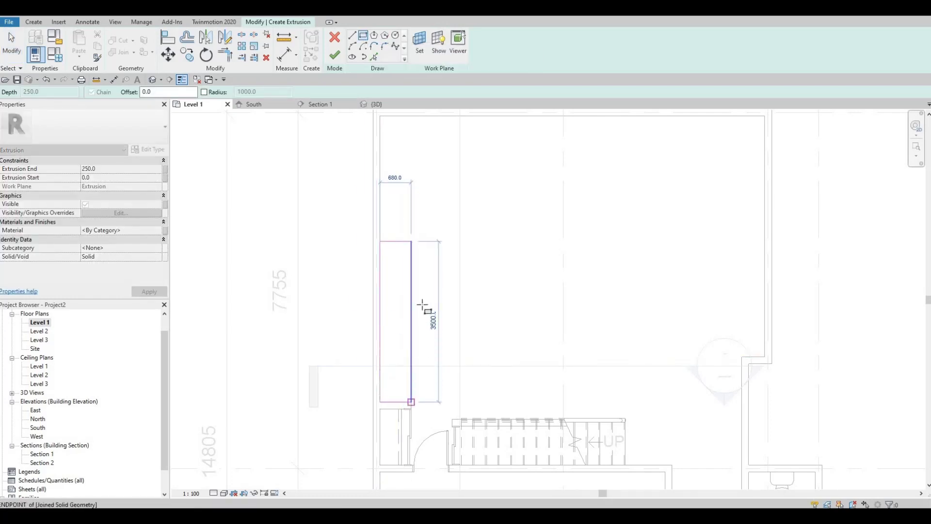
key(Escape)
scroll(398, 279, up, 1)
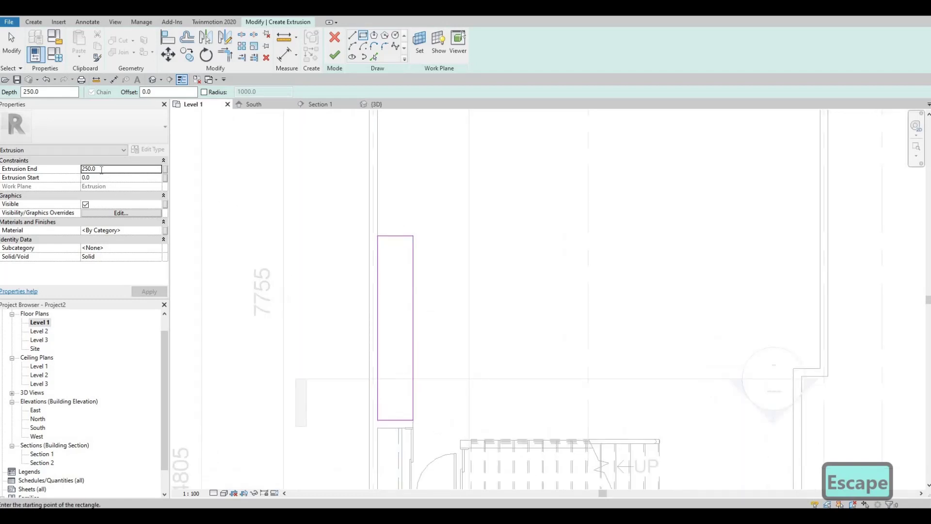
text(25)
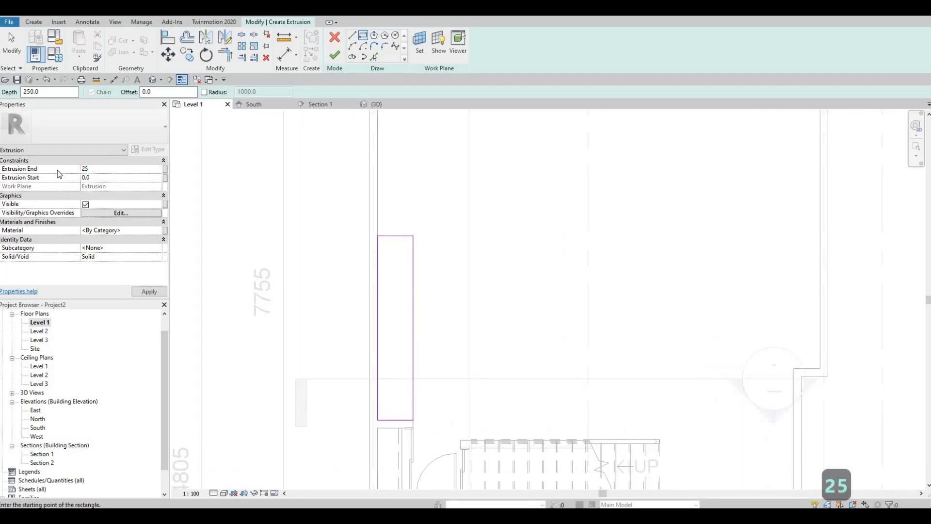
click(335, 55)
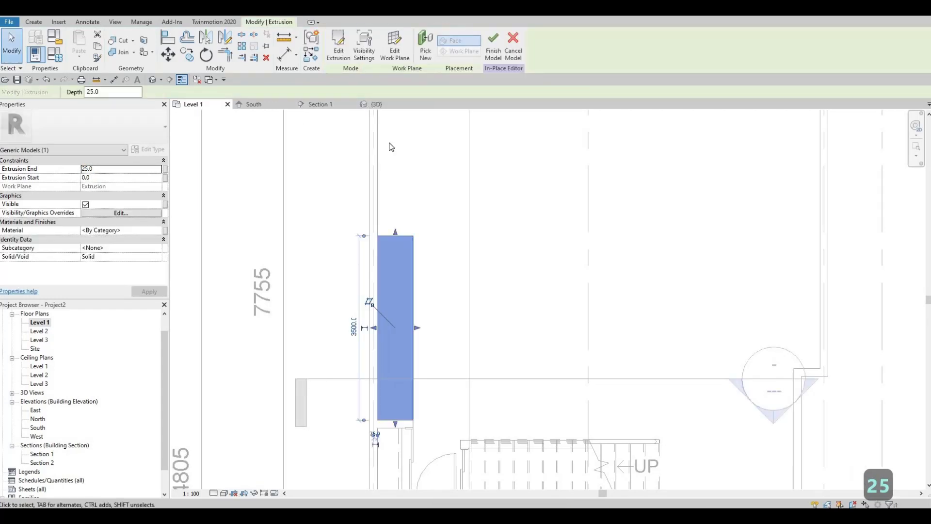
- Frame the 25-thick top slab in the 3D view and open its Material Browser
click(376, 104)
scroll(438, 304, up, 5)
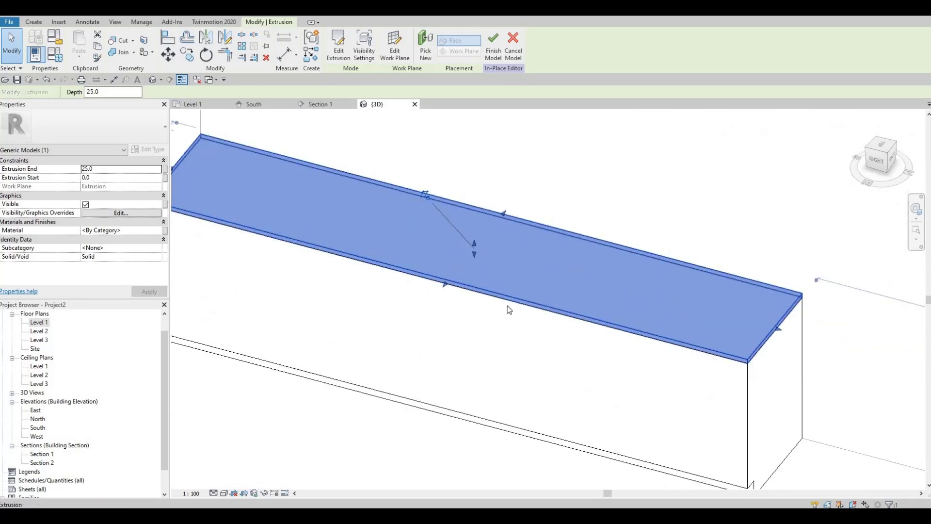
middle_drag(310, 276, 418, 291)
scroll(418, 292, down, 1)
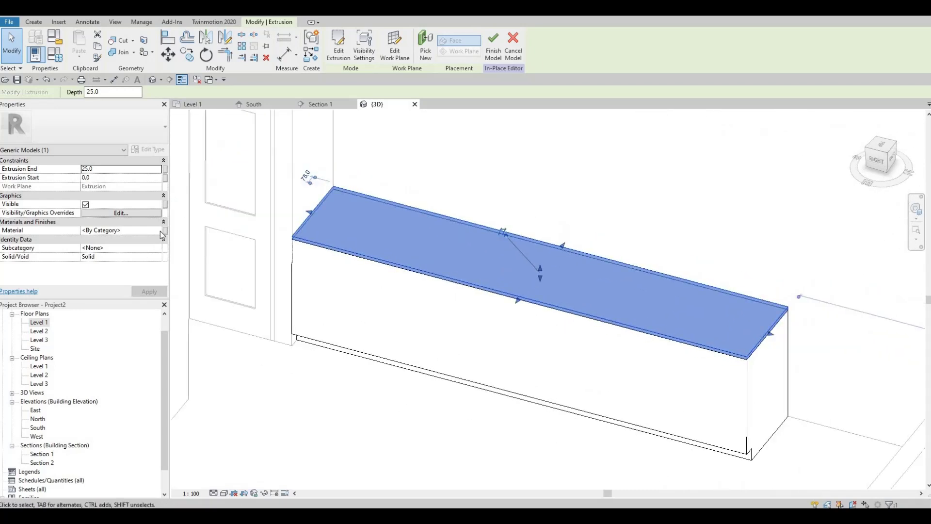
click(160, 231)
- Add Fieldstone from the AEC Materials Stone library and assign it to the top slab
click(159, 231)
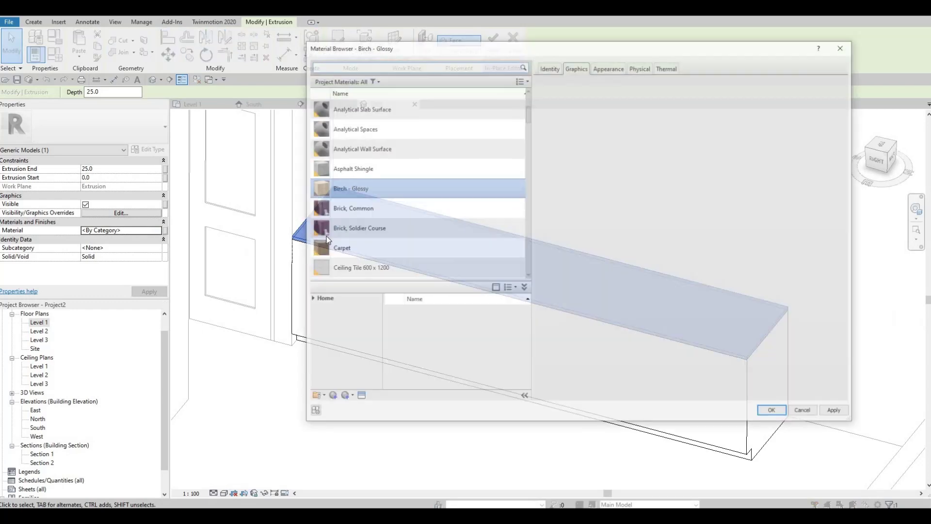
scroll(379, 217, down, 8)
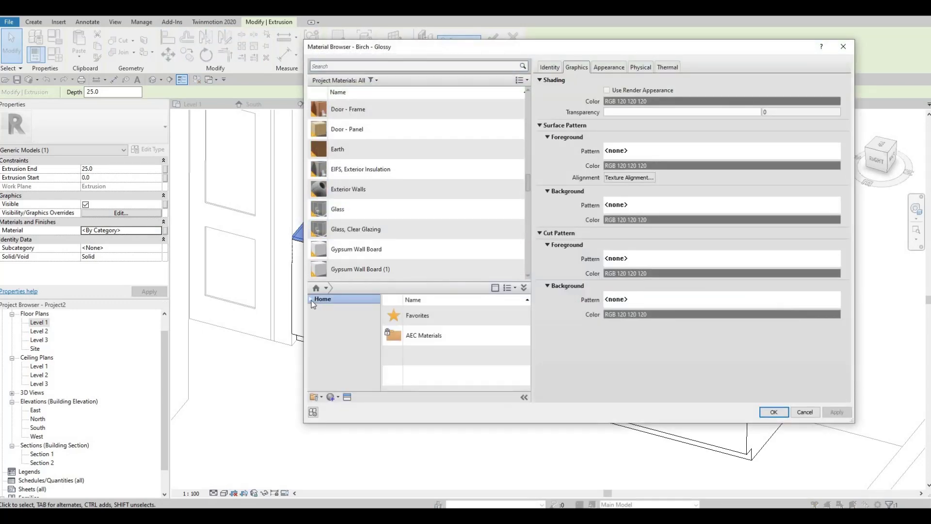
click(315, 318)
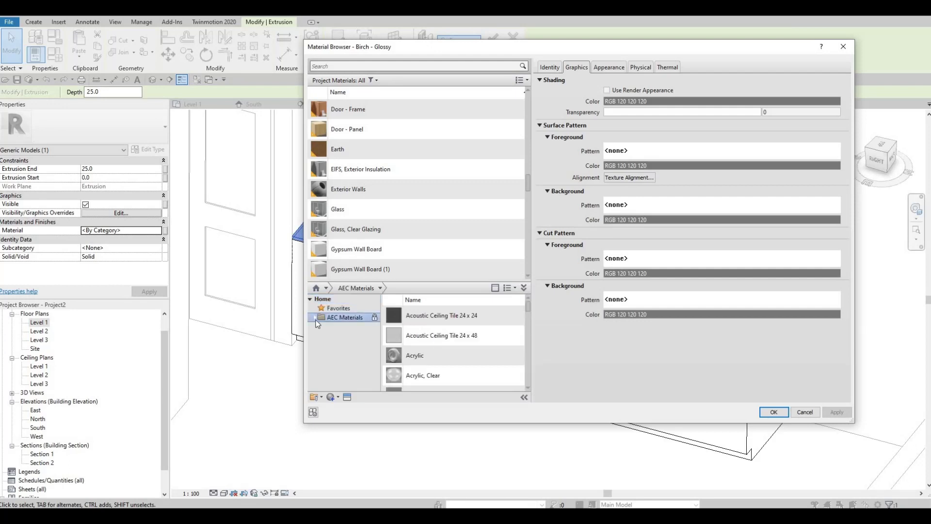
scroll(354, 374, down, 3)
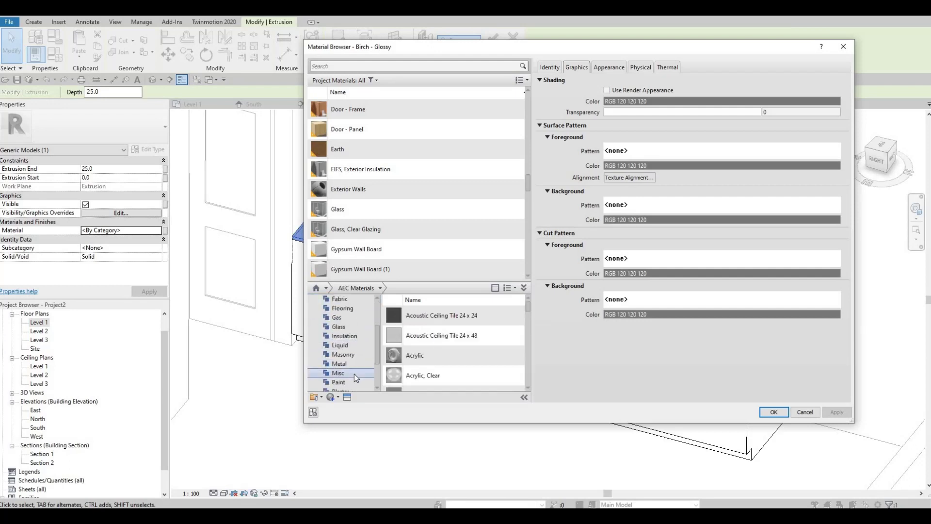
click(346, 373)
click(342, 362)
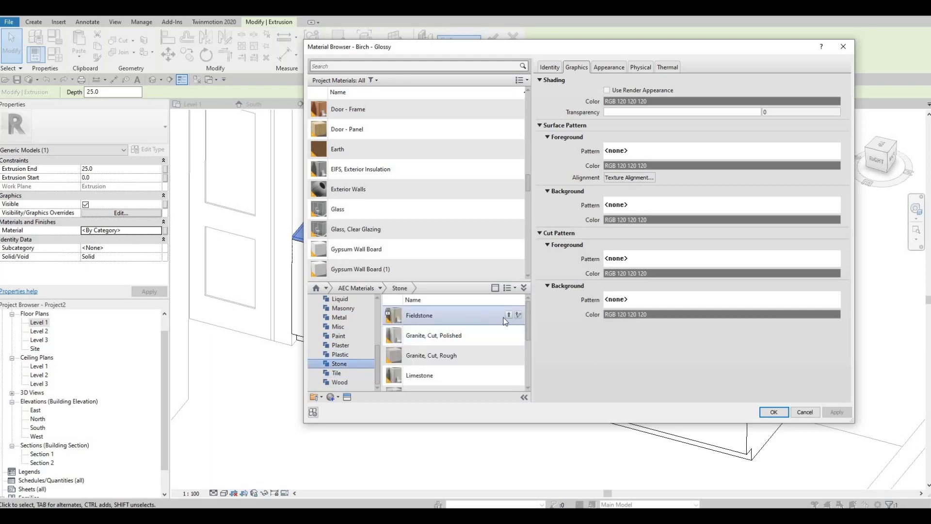
click(508, 316)
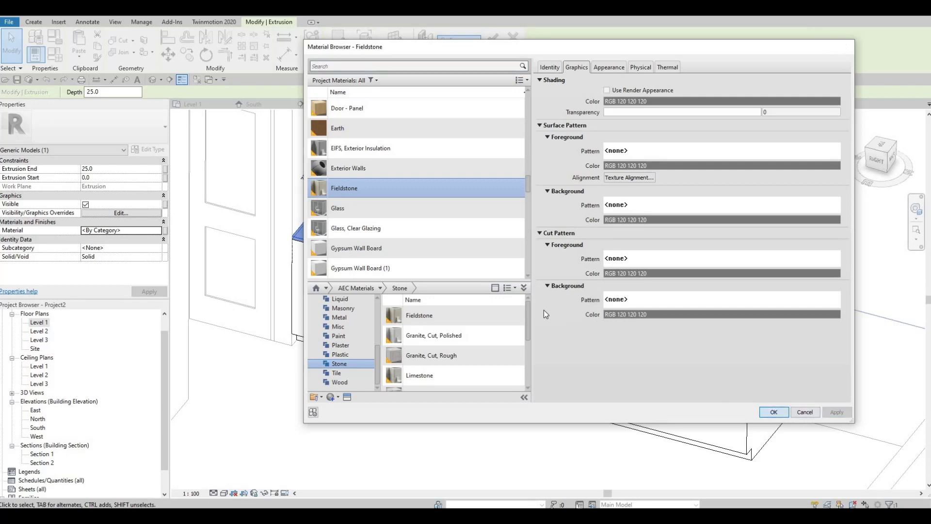
click(774, 412)
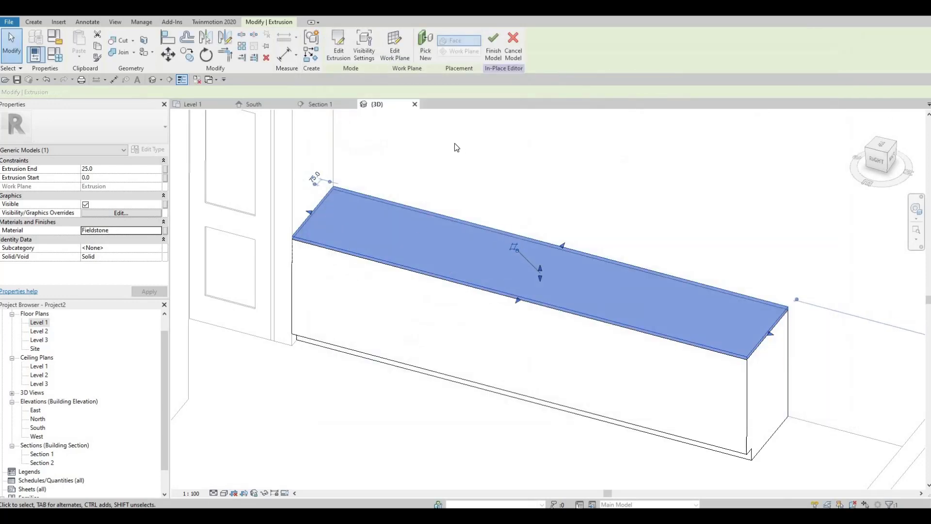
- Finish the in-place bench model and orbit the 3D view to review it beside the stair
click(491, 48)
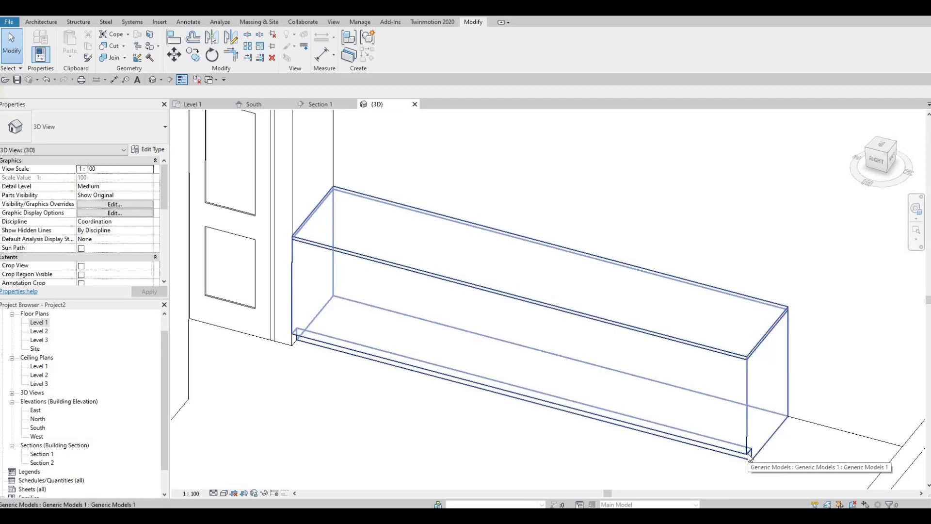
scroll(507, 430, down, 2)
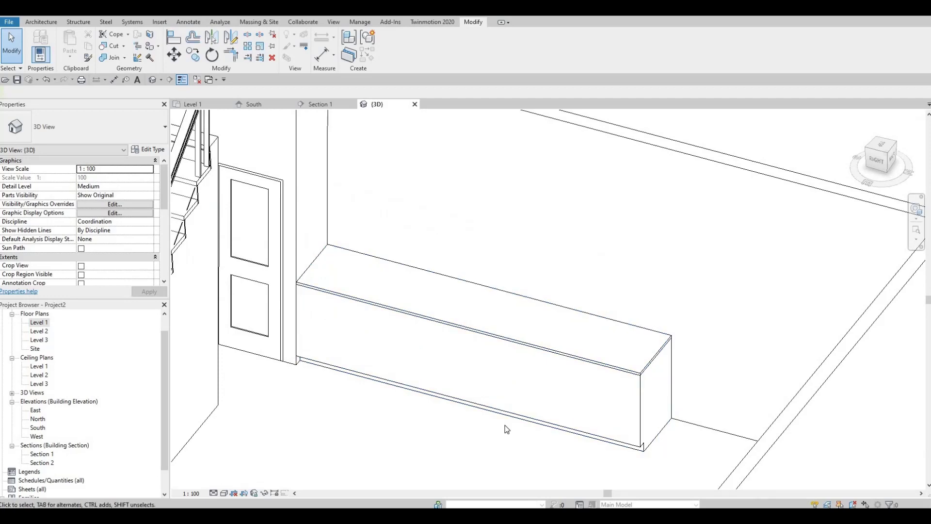
shift+middle_drag(507, 447, 488, 339)
scroll(516, 414, down, 2)
scroll(516, 414, up, 1)
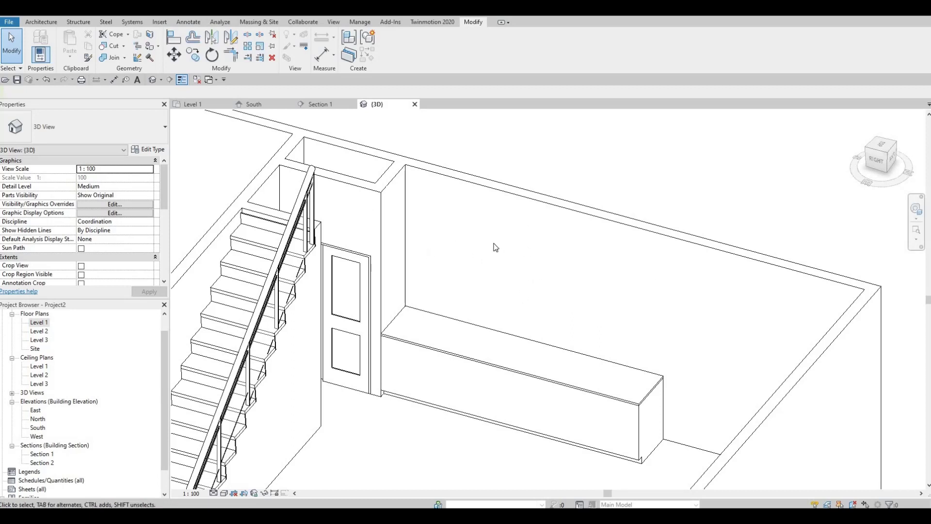
click(641, 441)
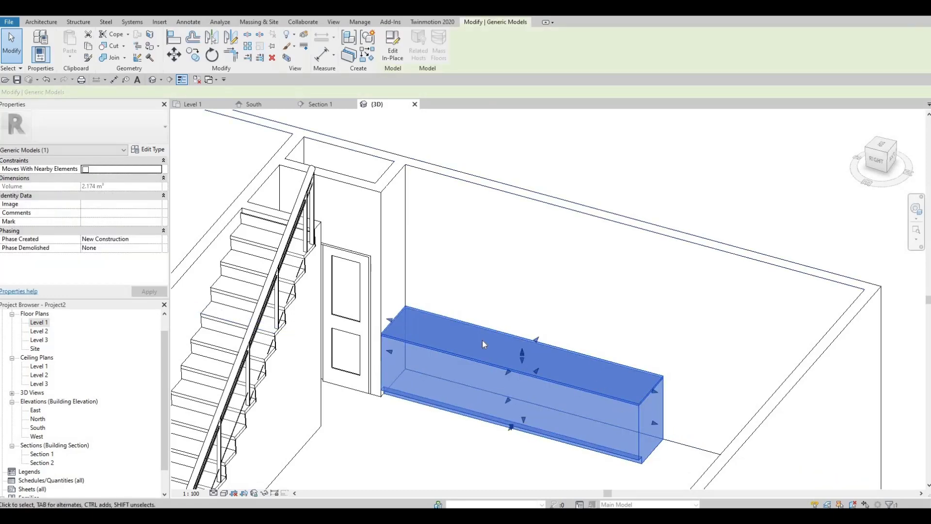
key(Escape)
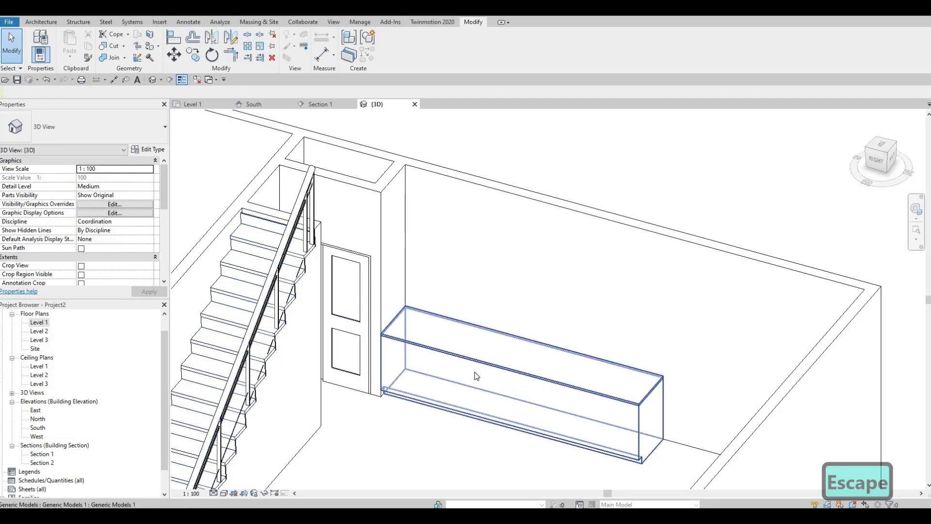
scroll(478, 369, up, 4)
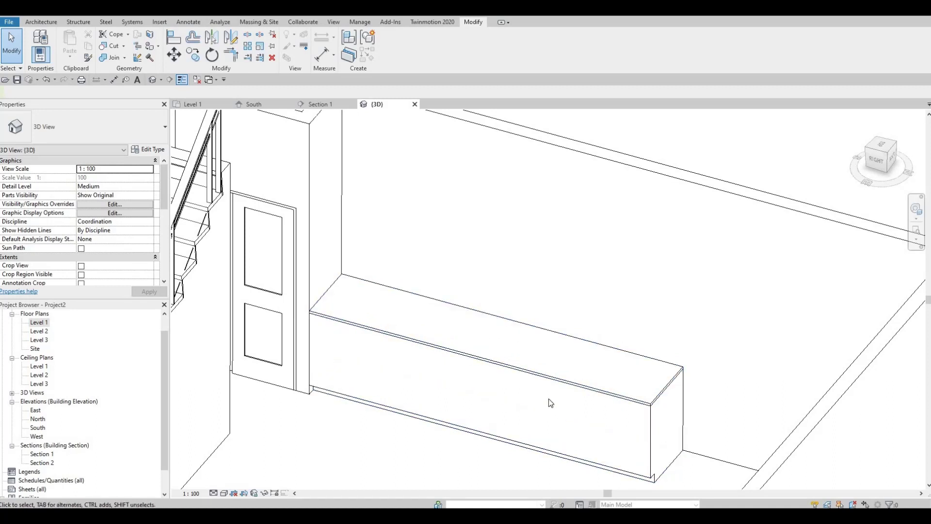
key(F1)
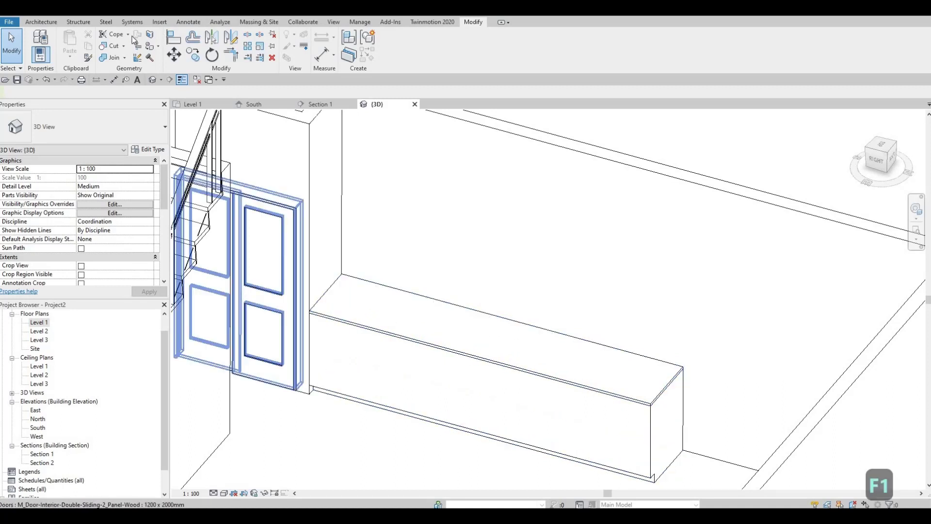
scroll(357, 70, up, 9)
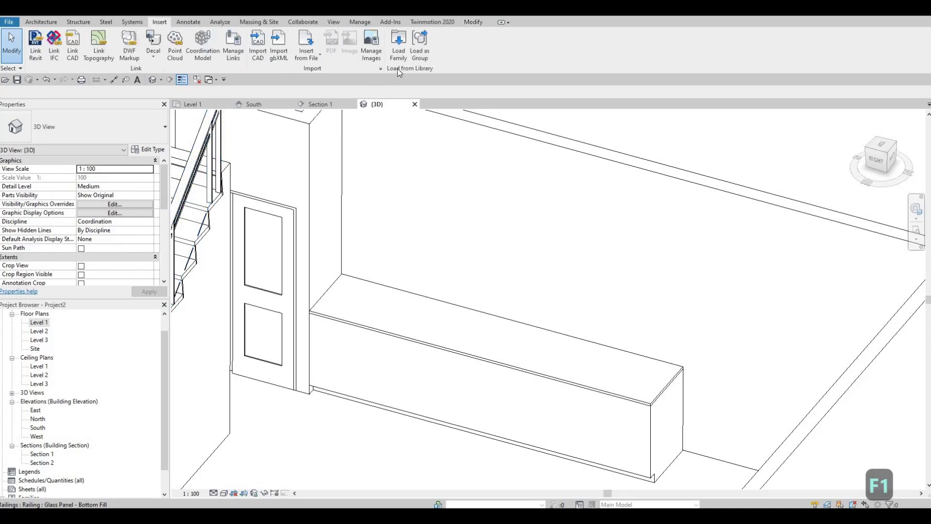
- Compare the sink families and load M_Sink Kitchen-Triple.rfa from the Sinks folder
click(399, 53)
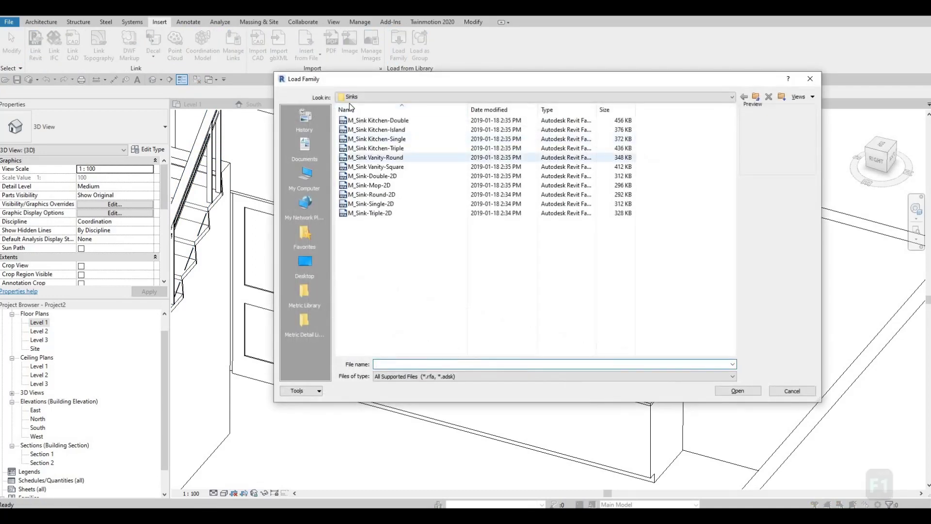
click(384, 97)
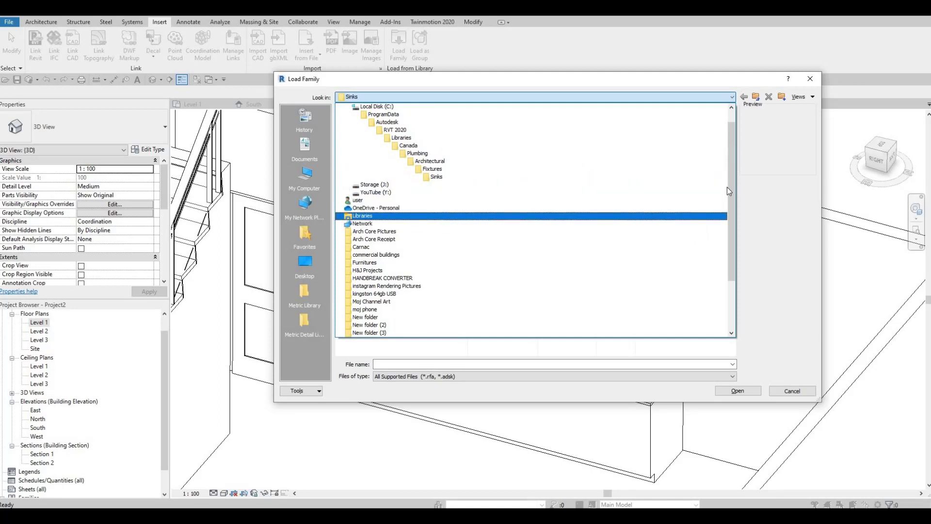
key(Escape)
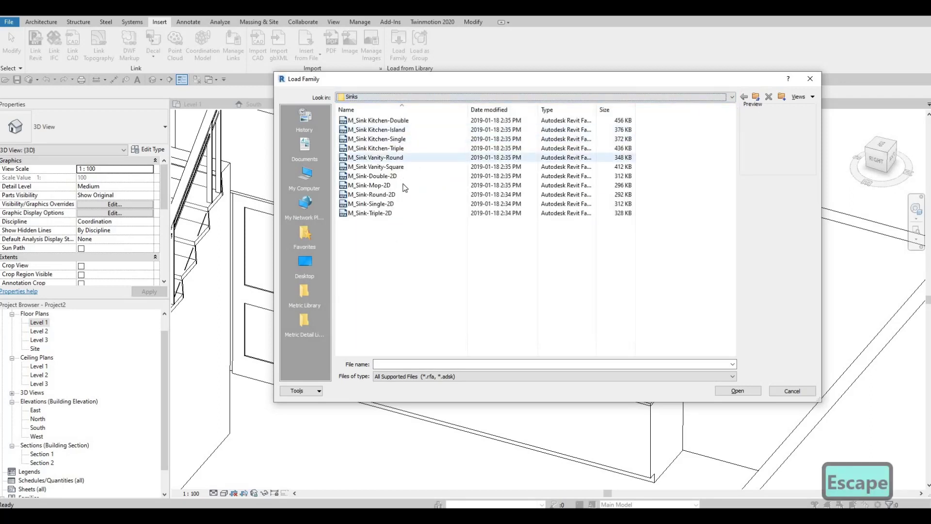
click(391, 176)
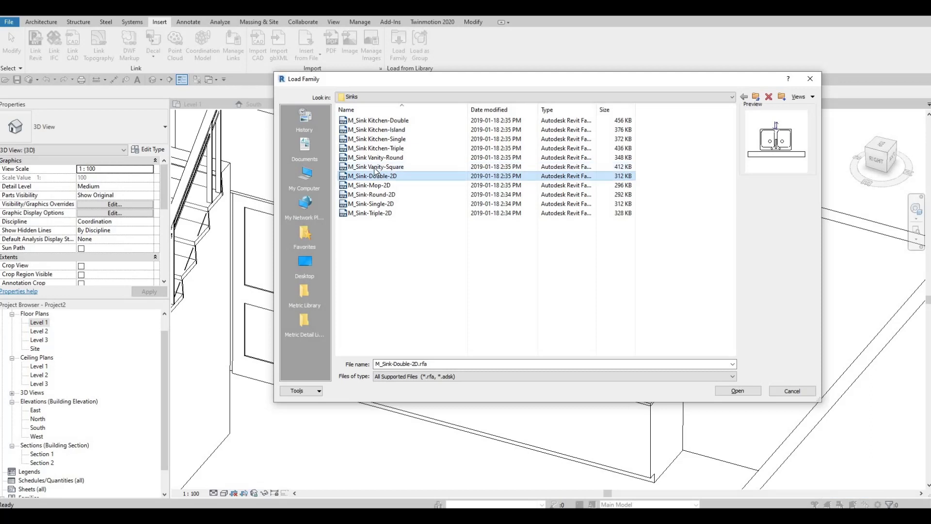
click(375, 167)
click(377, 148)
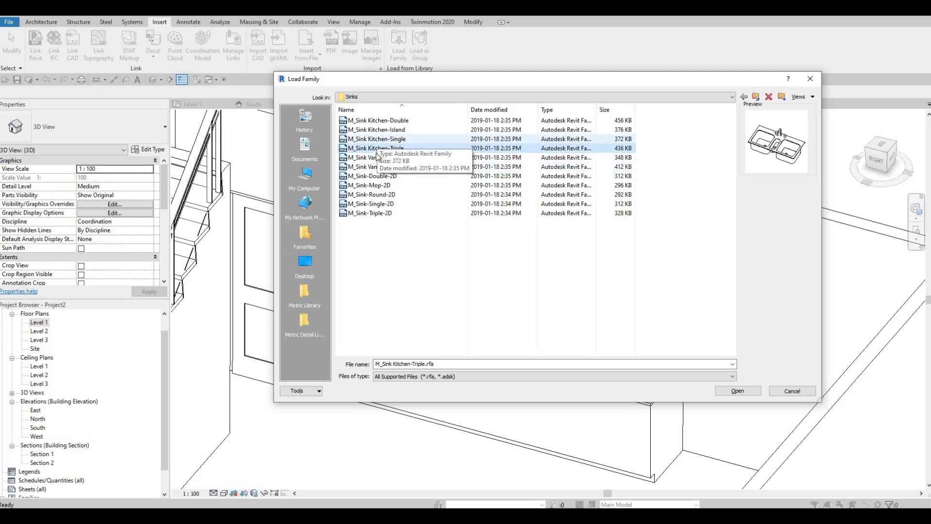
click(378, 139)
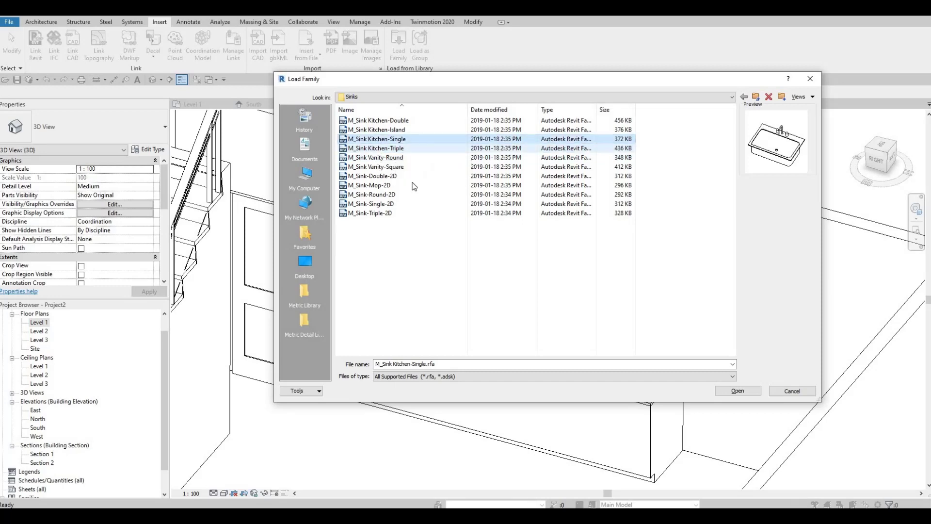
click(384, 148)
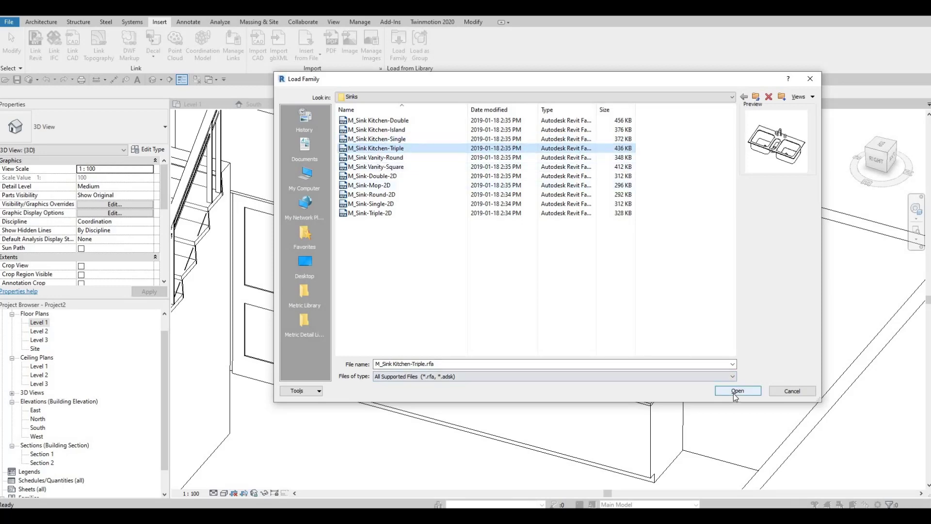
click(734, 392)
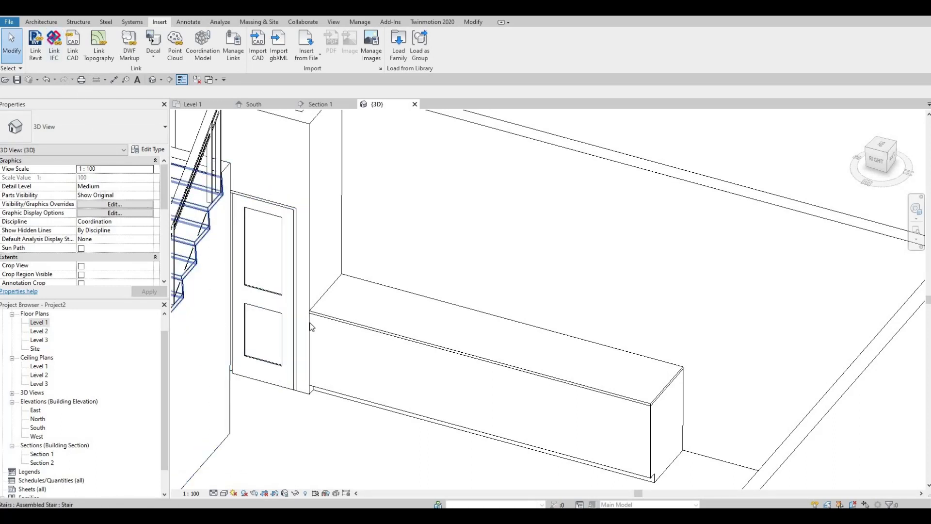
- In Level 1, place one triple sink on the counter with CM, rotated to run along the wall
key(ctrl+Tab)
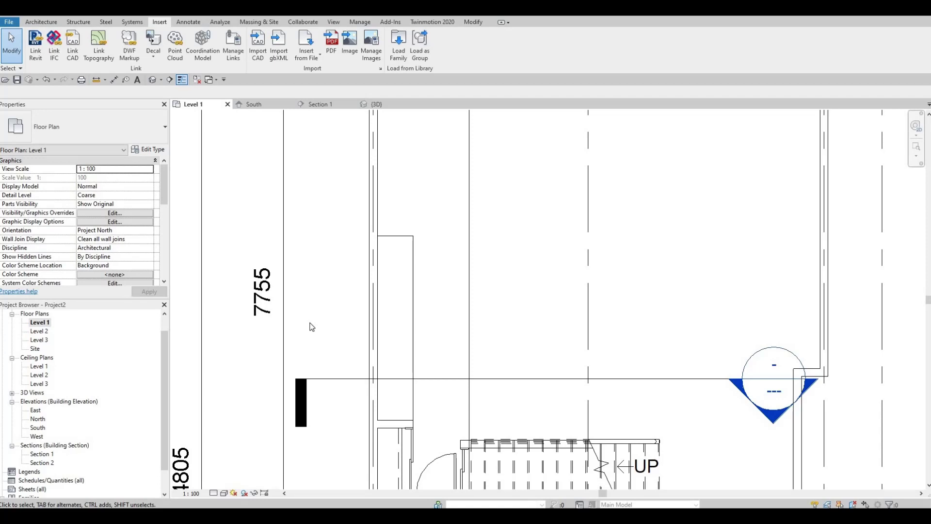
key(c)
key(m)
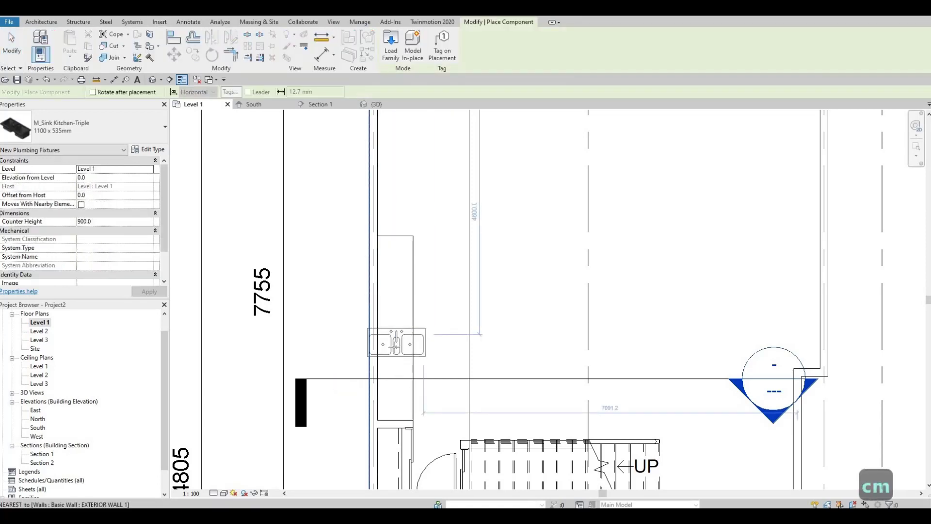
key(space)
scroll(395, 347, up, 2)
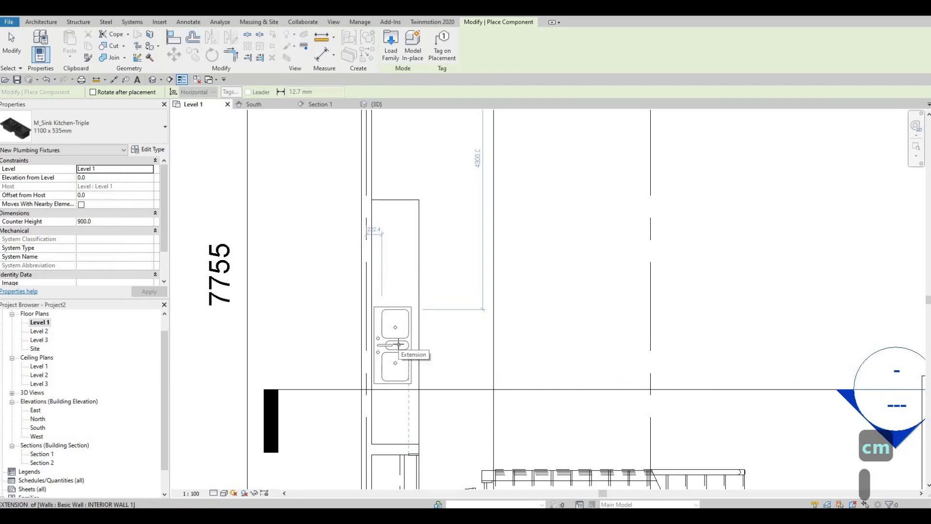
scroll(398, 343, up, 1)
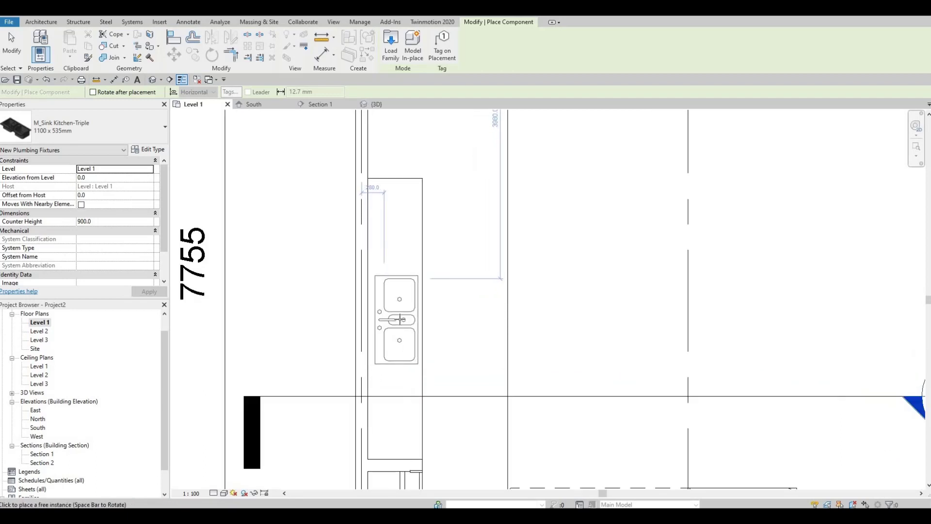
click(400, 319)
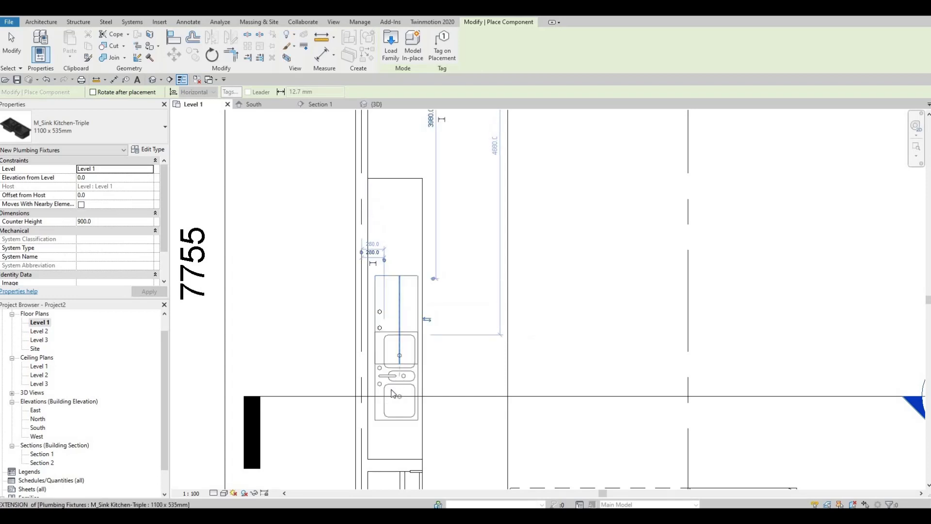
key(Escape)
key(Escape)
key(Escape)
scroll(439, 297, down, 3)
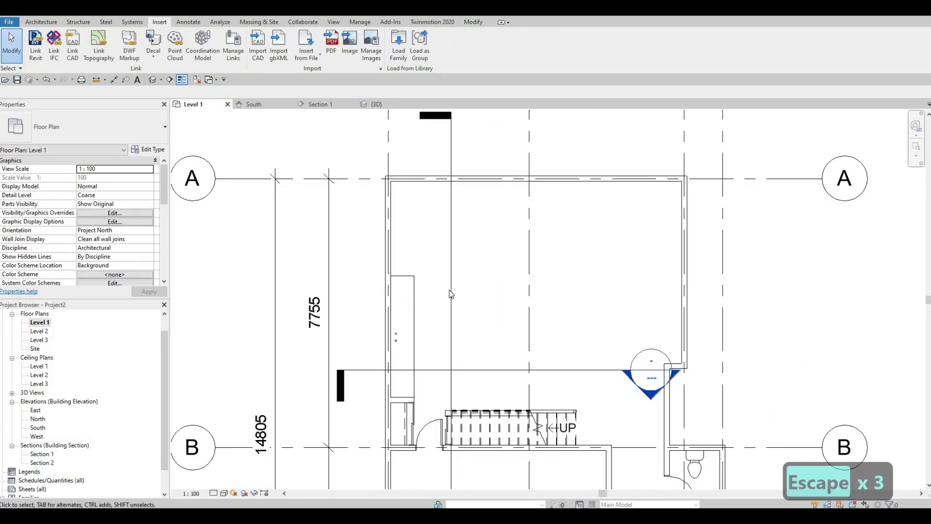
scroll(448, 290, down, 2)
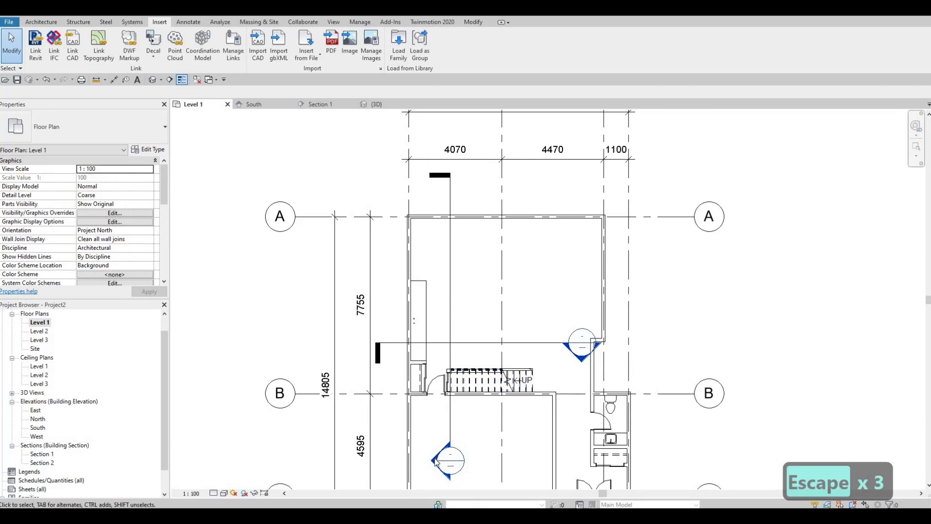
- In Section 2, raise the triple kitchen sink to an Elevation from Level of 50.0
double_click(437, 461)
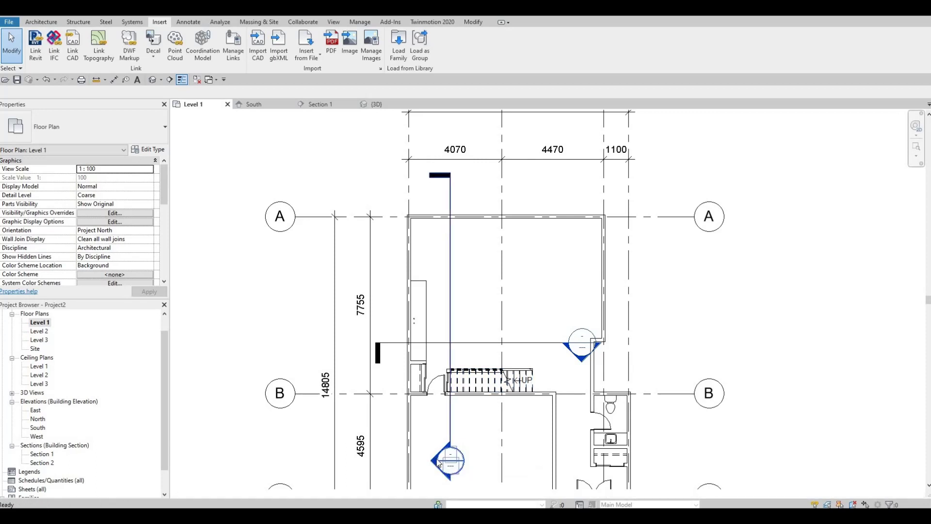
scroll(524, 334, up, 5)
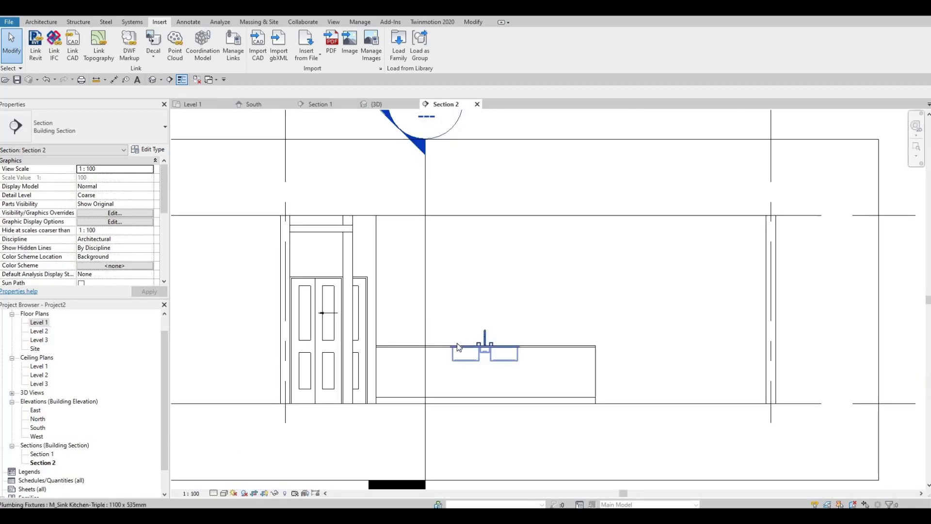
click(468, 370)
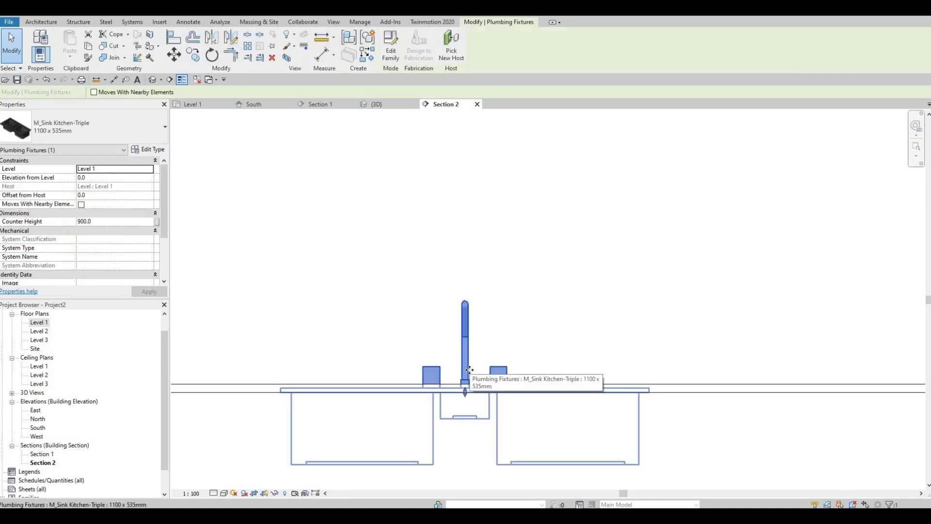
key(Up)
key(Up)
key(Up)
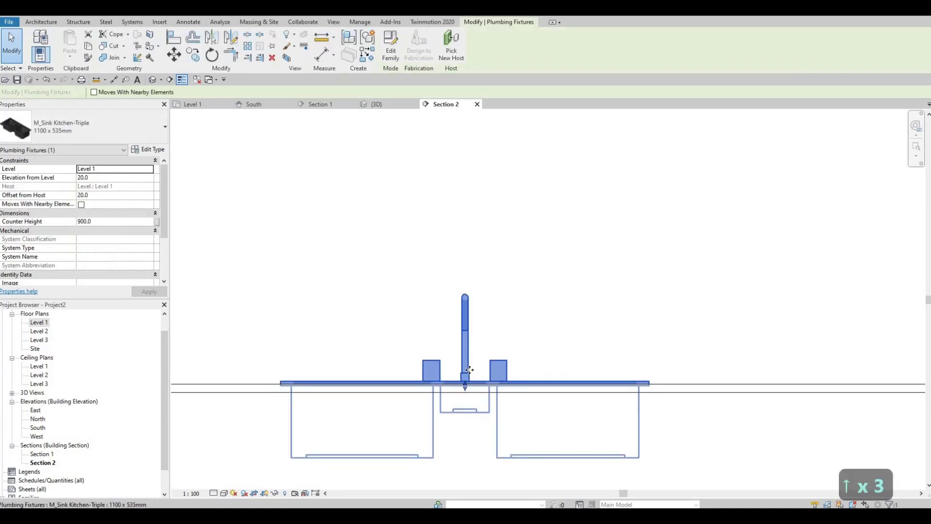
key(Up)
key(Up)
key(Up)
key(Up)
key(Up)
key(Up)
key(Up)
key(Escape)
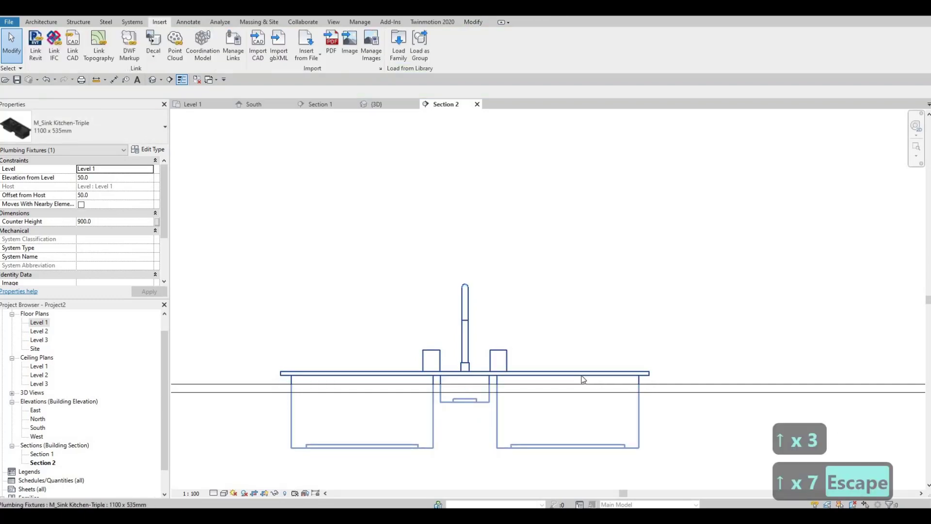
key(Escape)
- Start an AL alignment using the bench top line as the reference
key(a)
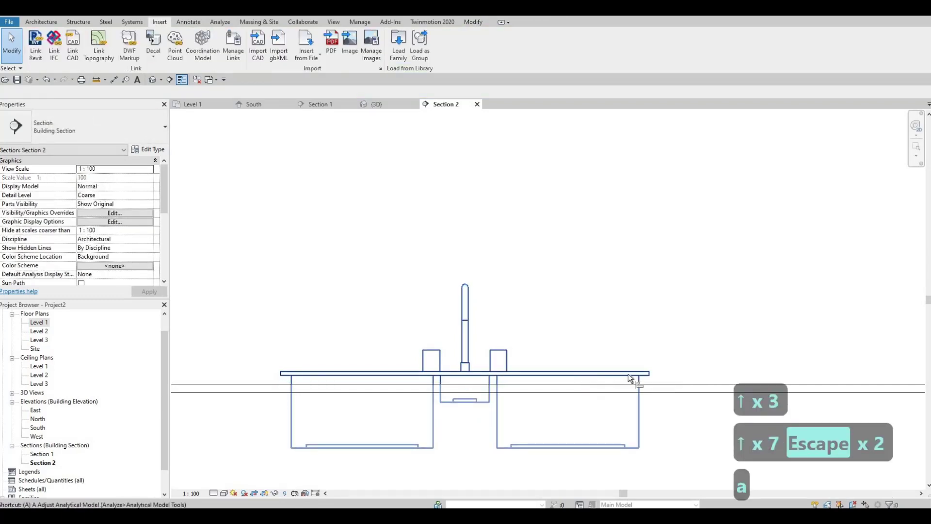
scroll(611, 376, up, 2)
key(l)
click(667, 387)
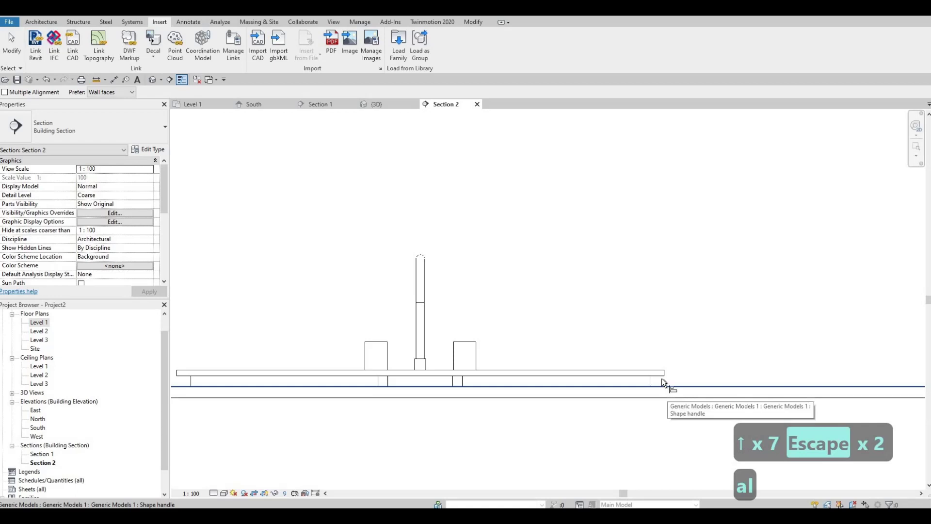
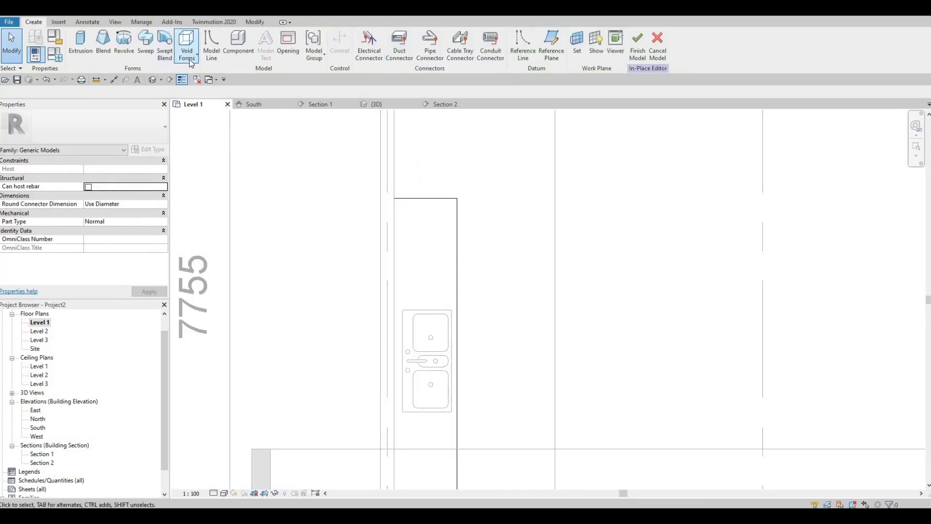
- Set the work plane to the counter face
click(577, 49)
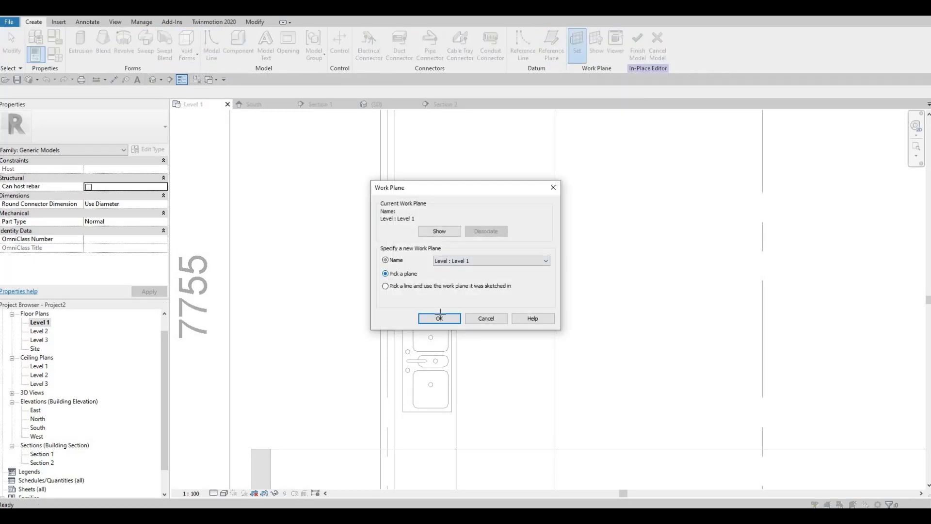
click(440, 318)
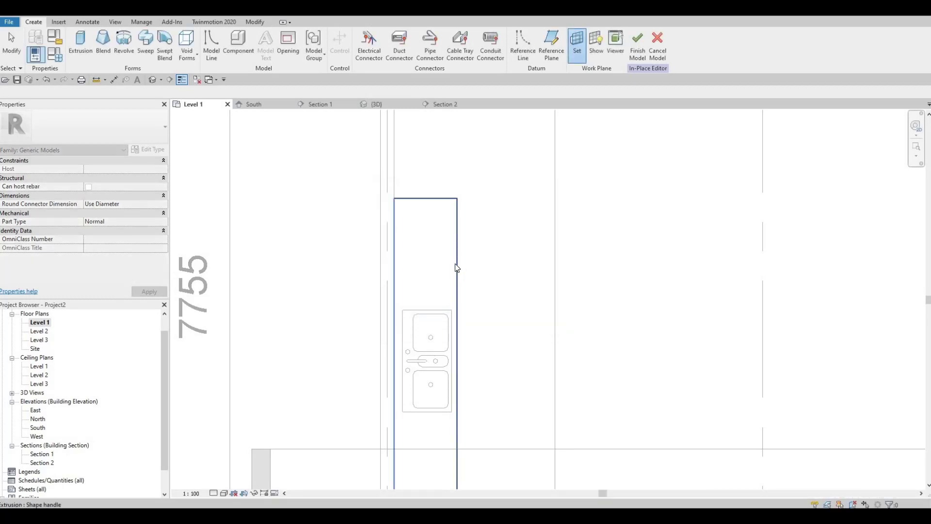
click(456, 268)
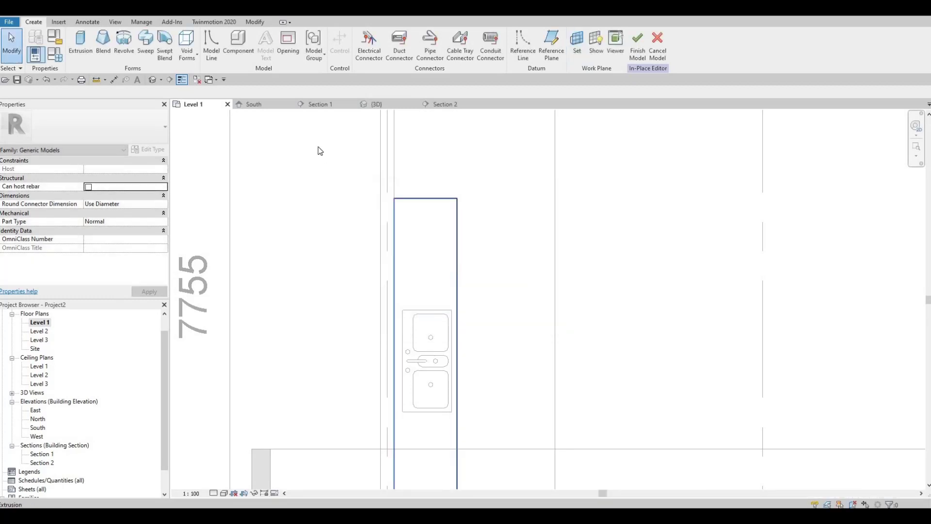
- Sketch a 25-deep void extrusion rectangle outlining the triple sink's basins
click(193, 54)
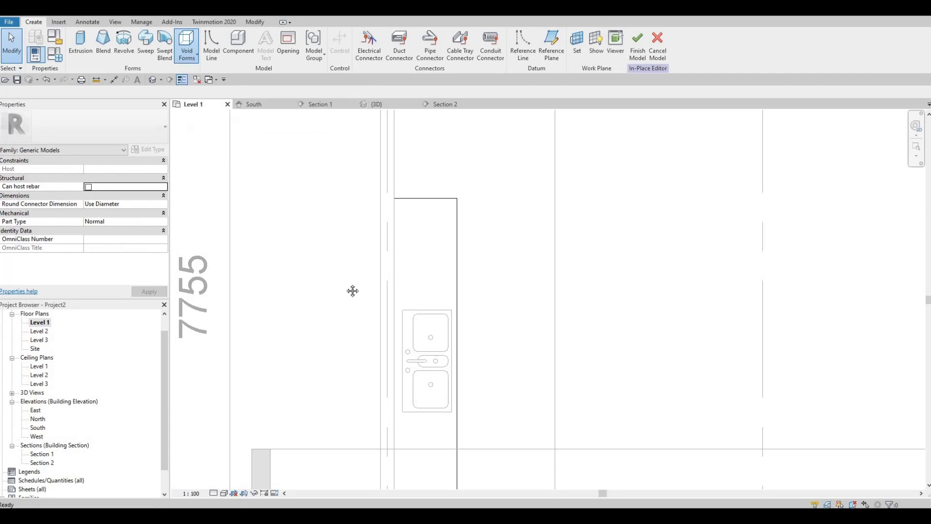
middle_drag(430, 330, 423, 252)
scroll(423, 250, up, 5)
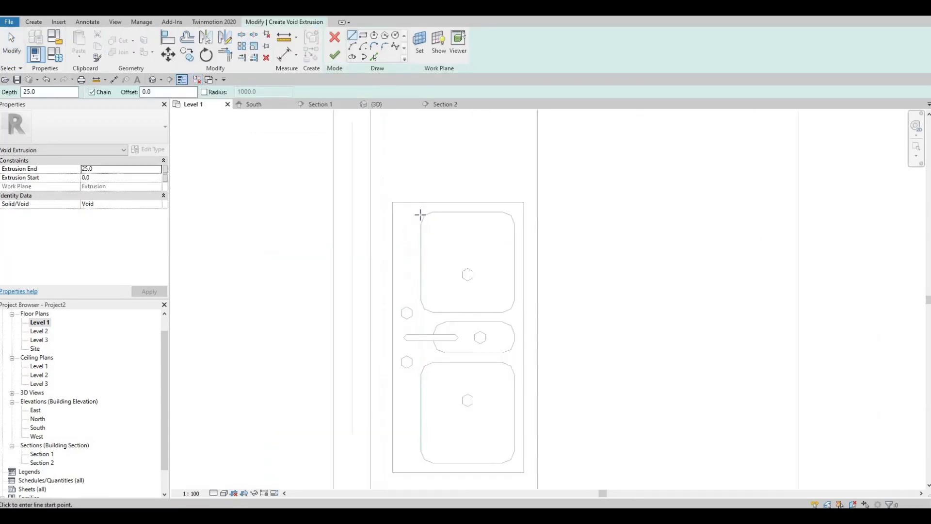
click(421, 211)
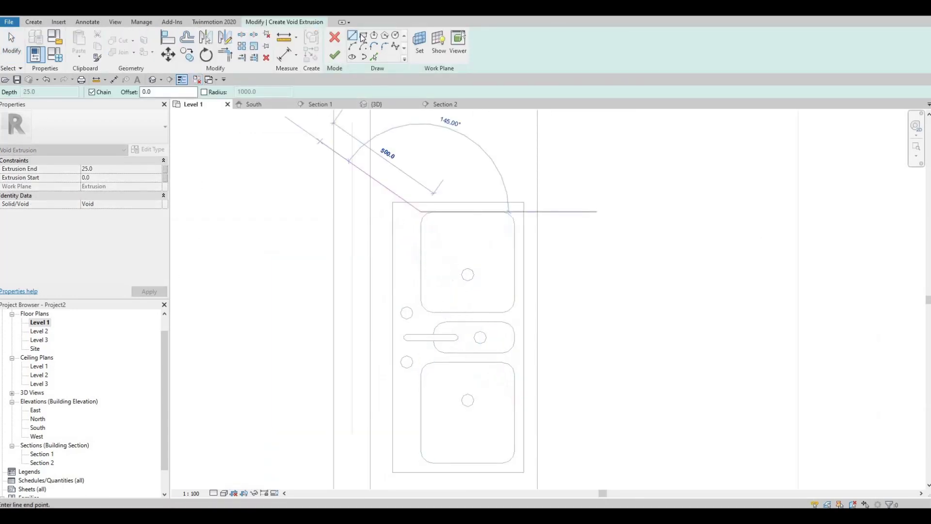
key(Escape)
click(363, 36)
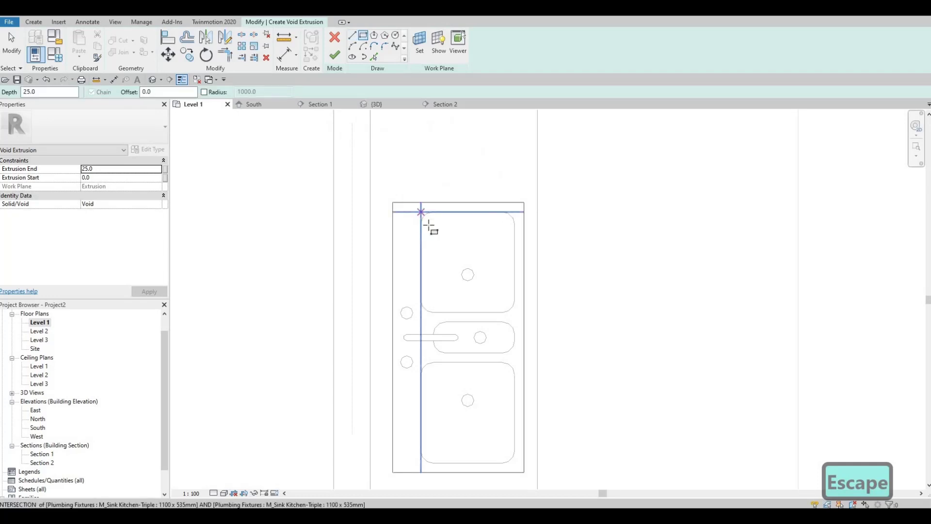
click(429, 226)
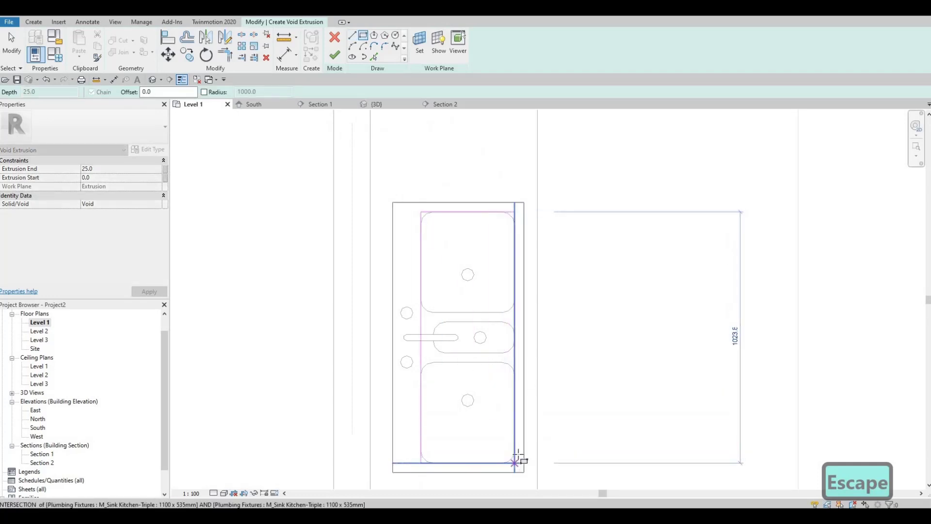
click(516, 461)
key(Escape)
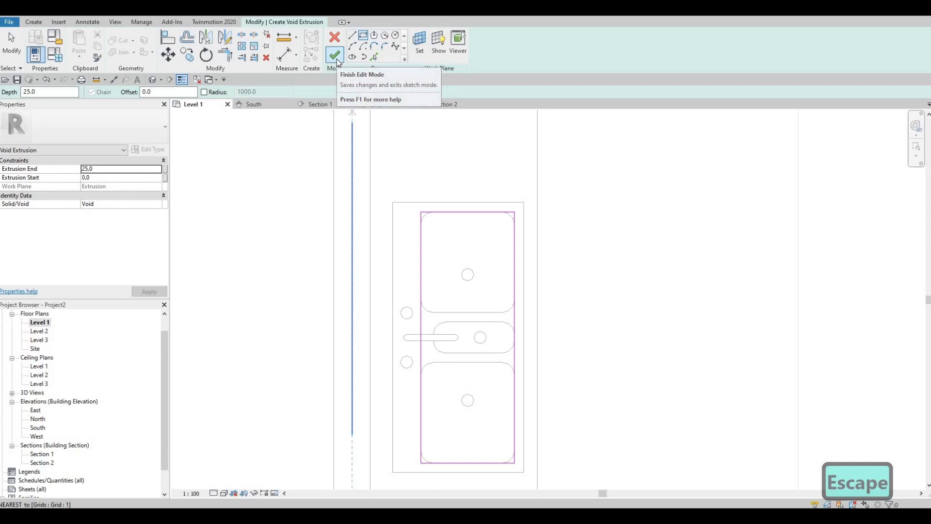
click(337, 59)
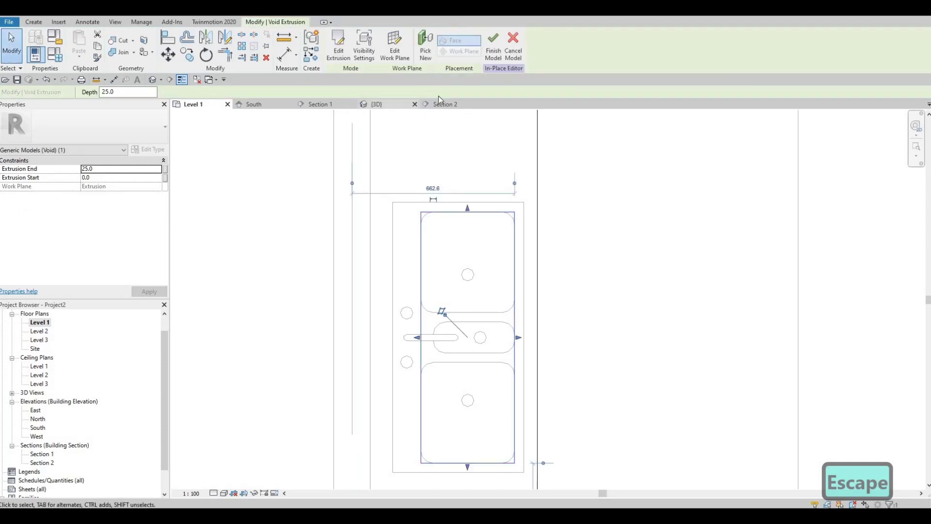
- In the {3D} view, stretch the sink void down into a deep box
click(377, 104)
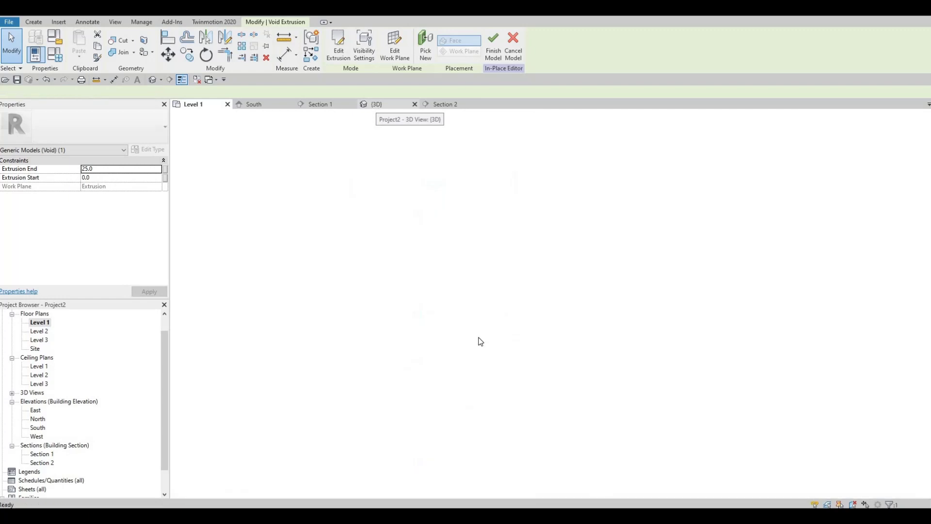
scroll(495, 374, up, 5)
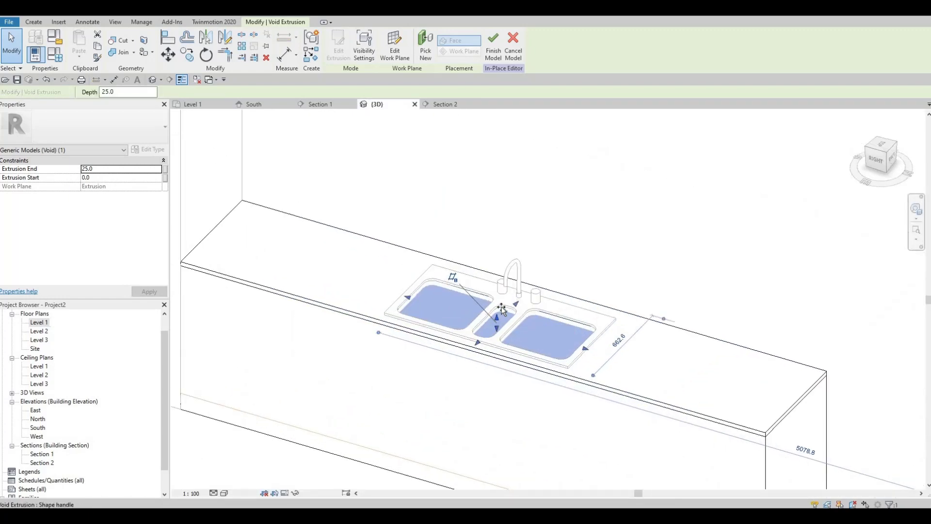
drag(502, 309, 505, 333)
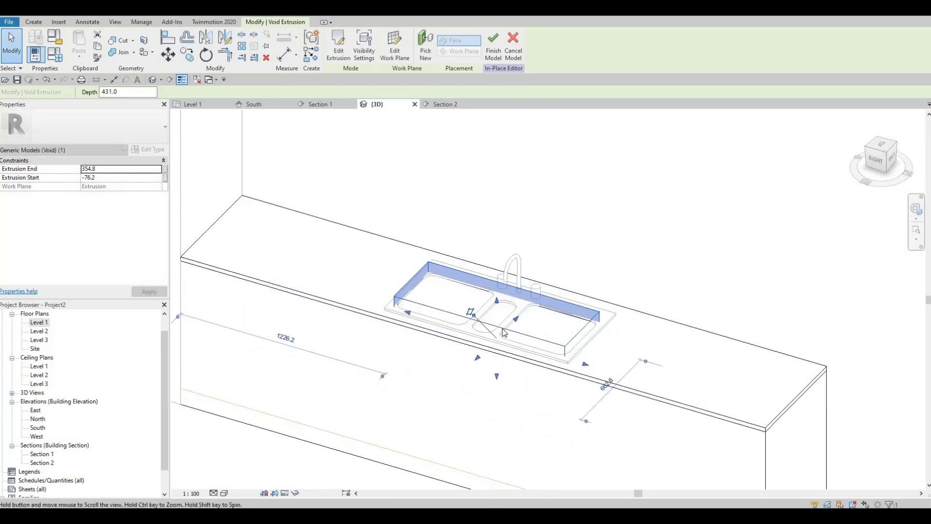
middle_drag(505, 333, 492, 285)
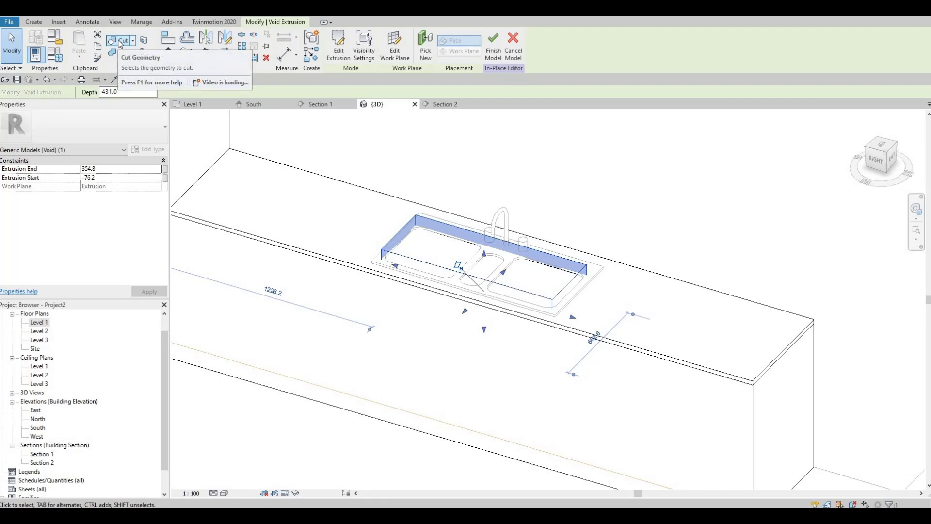
- Cut the countertop with the void so the sink basins open up
click(120, 42)
shift+middle_drag(395, 333, 519, 255)
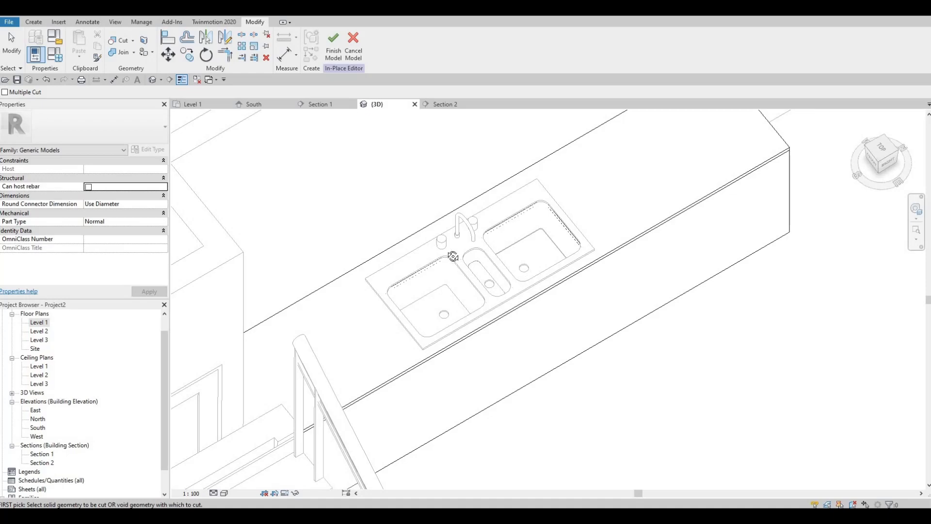
shift+middle_drag(453, 257, 316, 254)
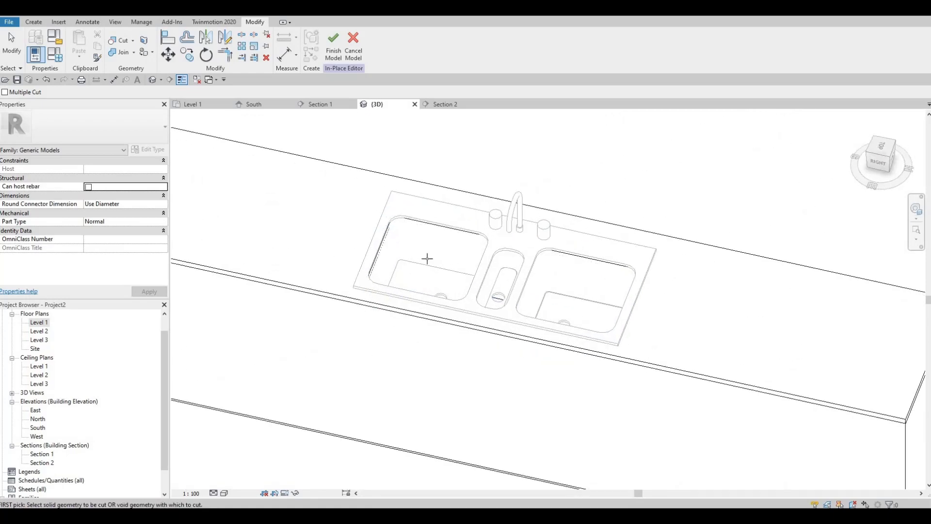
shift+middle_drag(428, 258, 512, 221)
scroll(469, 235, up, 1)
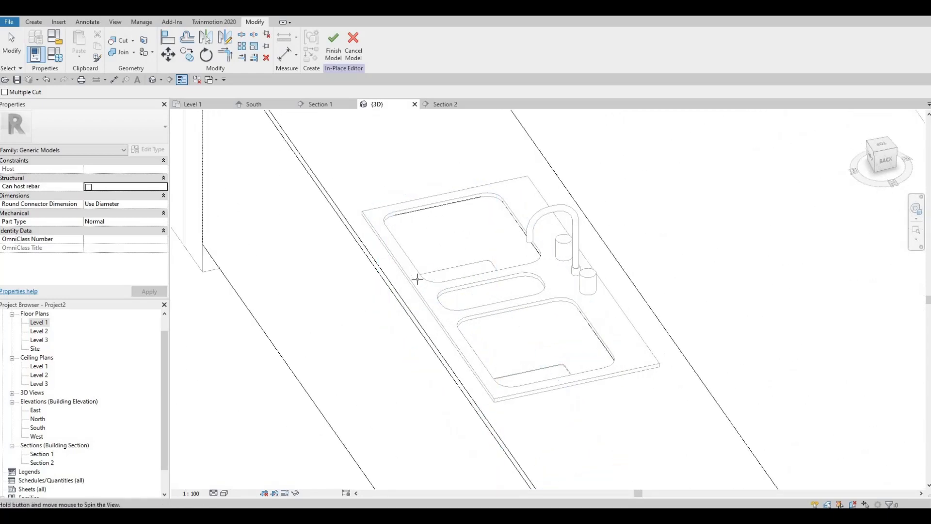
shift+middle_drag(418, 279, 530, 274)
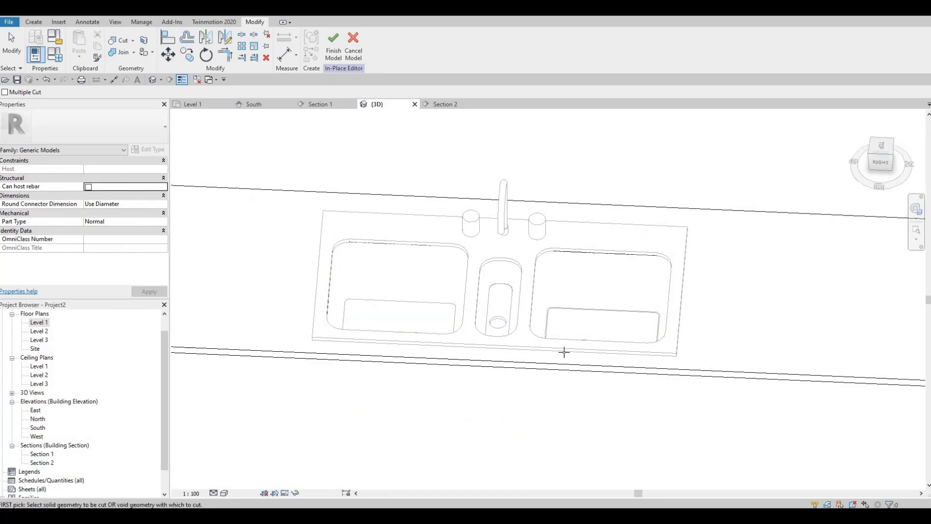
shift+middle_drag(524, 341, 320, 129)
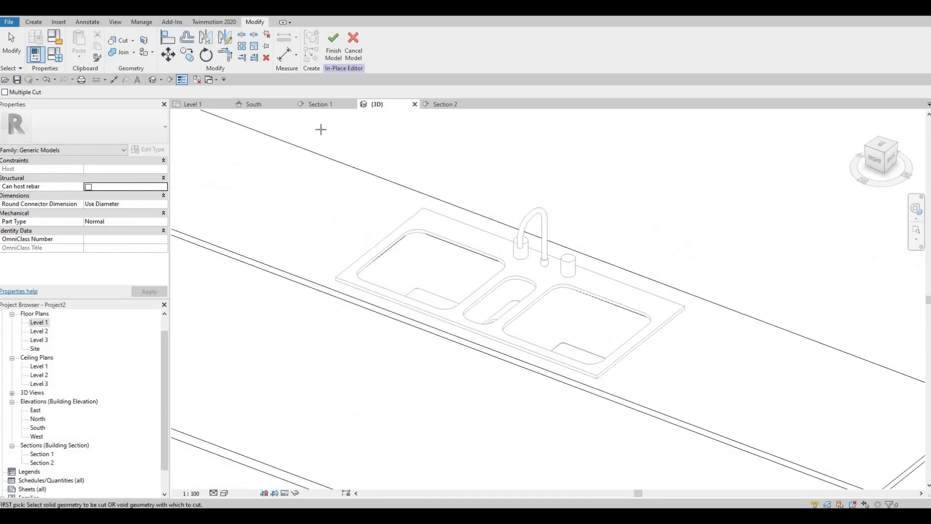
- Finish the in-place counter model and review the stairs, door and kitchen in 3D
click(334, 53)
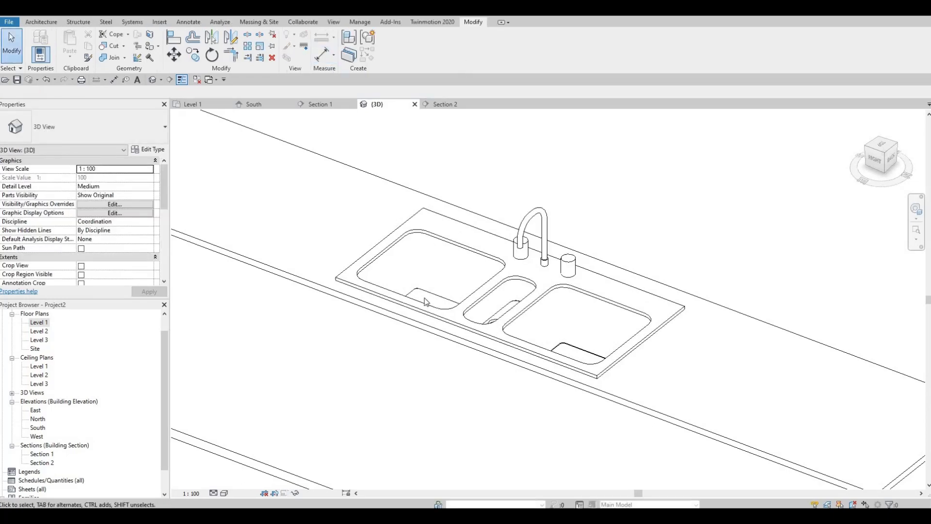
scroll(447, 265, down, 4)
shift+middle_drag(546, 316, 538, 296)
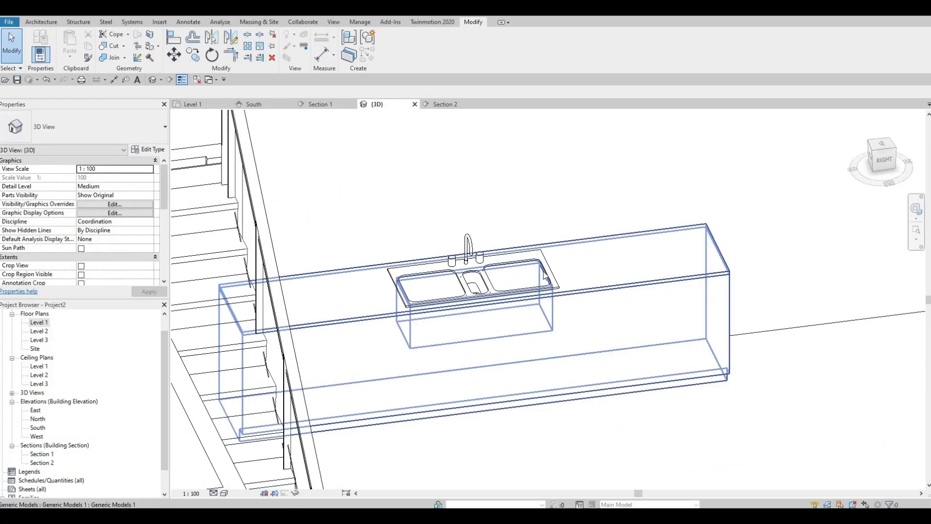
scroll(445, 278, down, 3)
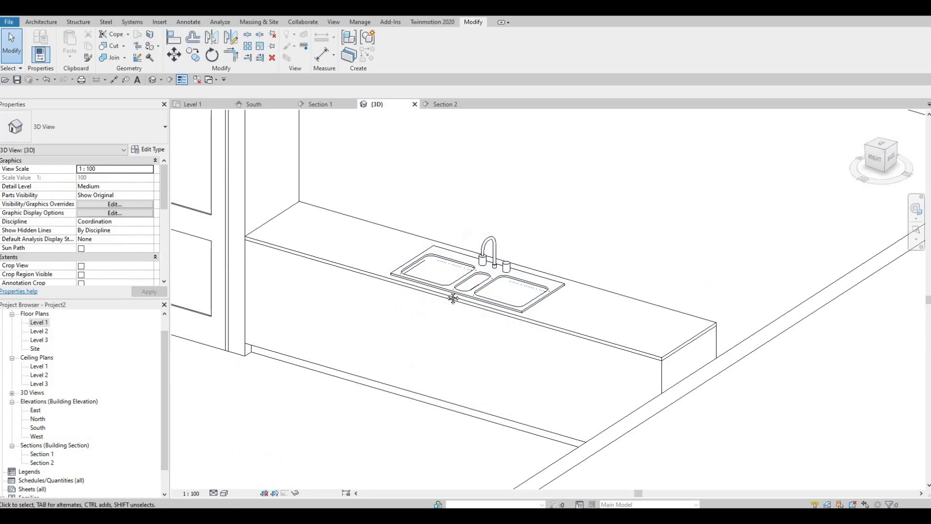
shift+middle_drag(453, 297, 473, 293)
scroll(477, 294, up, 3)
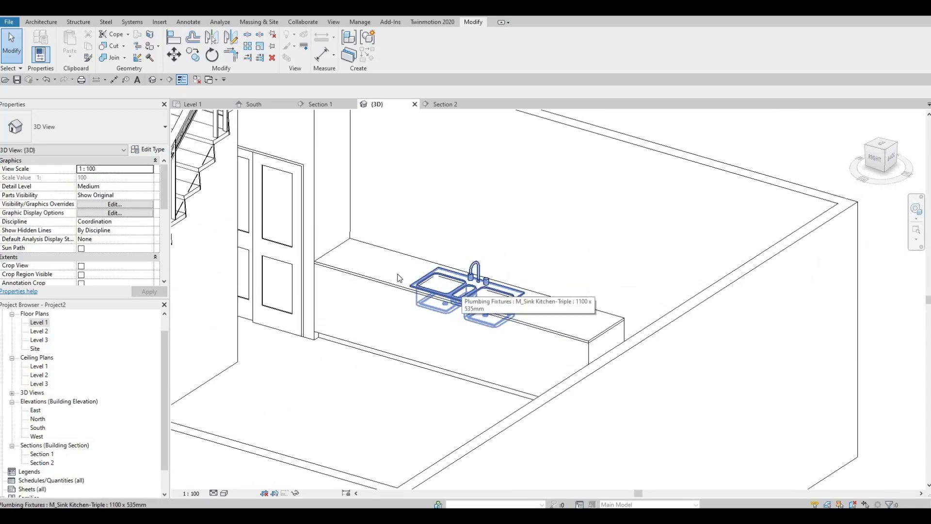
scroll(333, 291, down, 2)
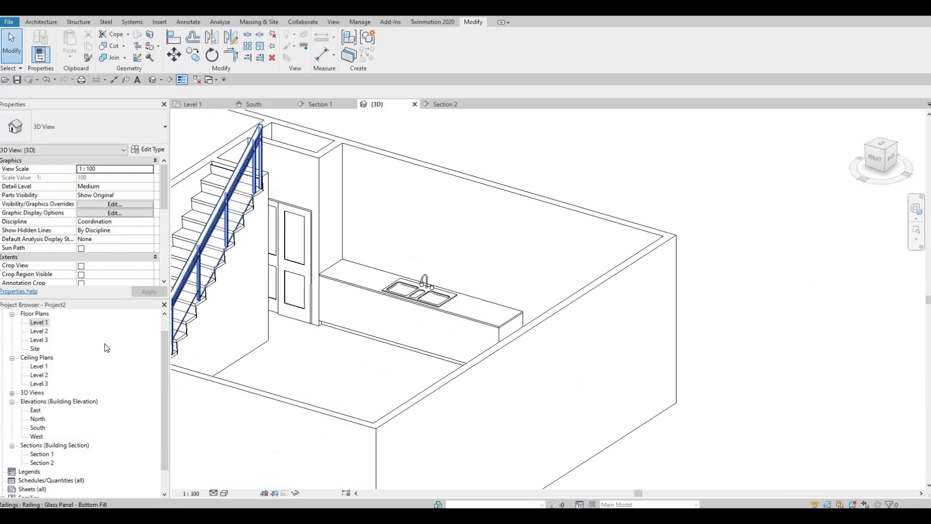
key(Tab)
- Go to the Level 1 plan and open Section 2 through the kitchen
double_click(42, 325)
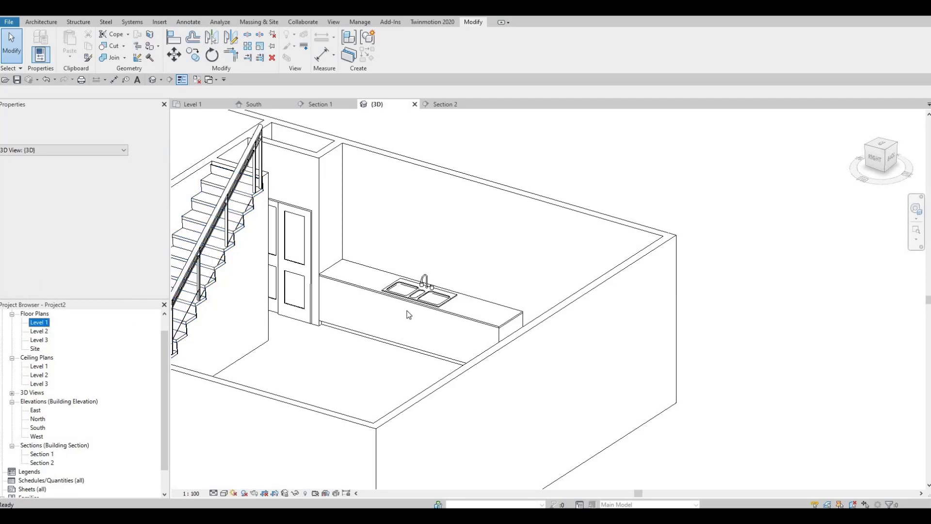
scroll(441, 216, down, 2)
scroll(462, 275, up, 3)
scroll(462, 275, down, 5)
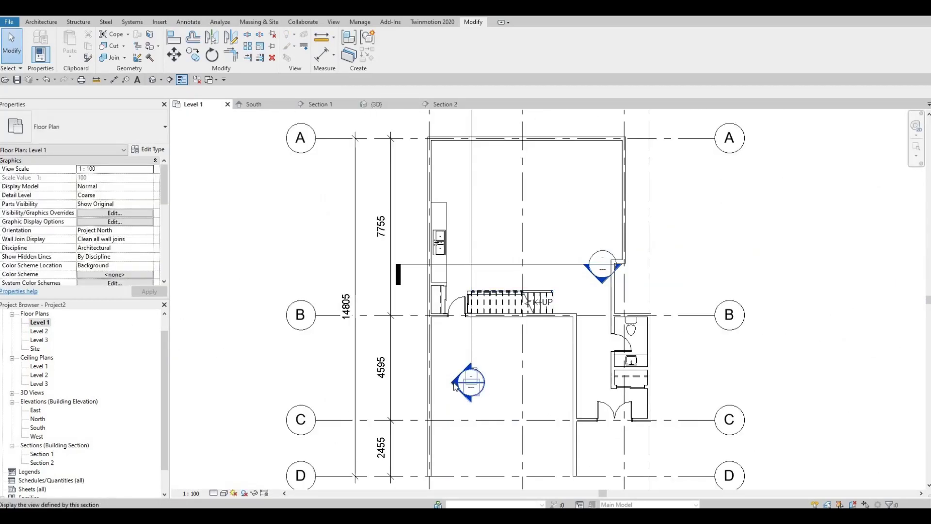
double_click(468, 383)
scroll(475, 298, down, 4)
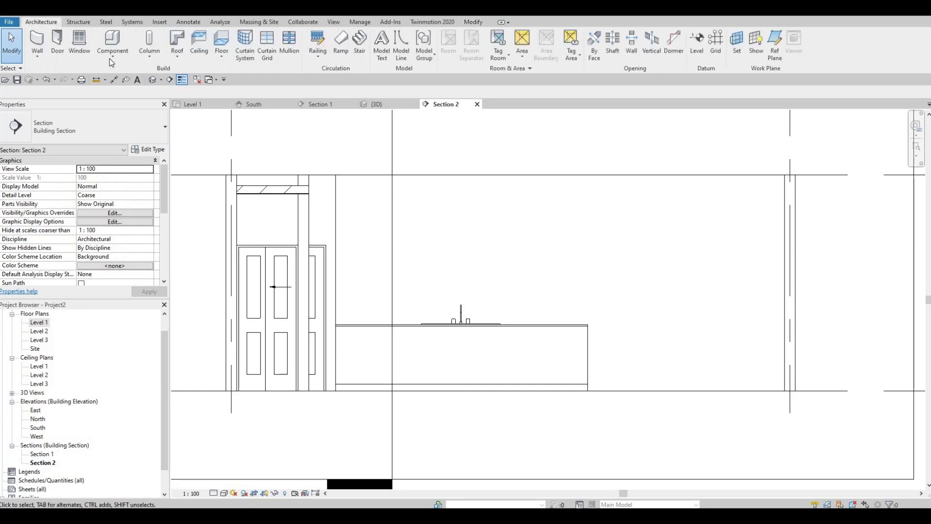
- Create an in-place Generic Models family named Generic Models 2
click(119, 92)
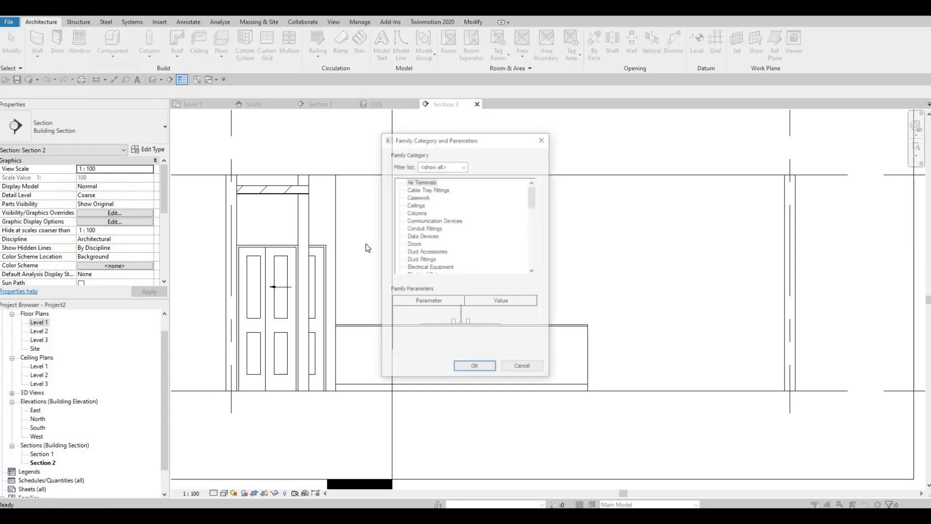
scroll(466, 241, down, 4)
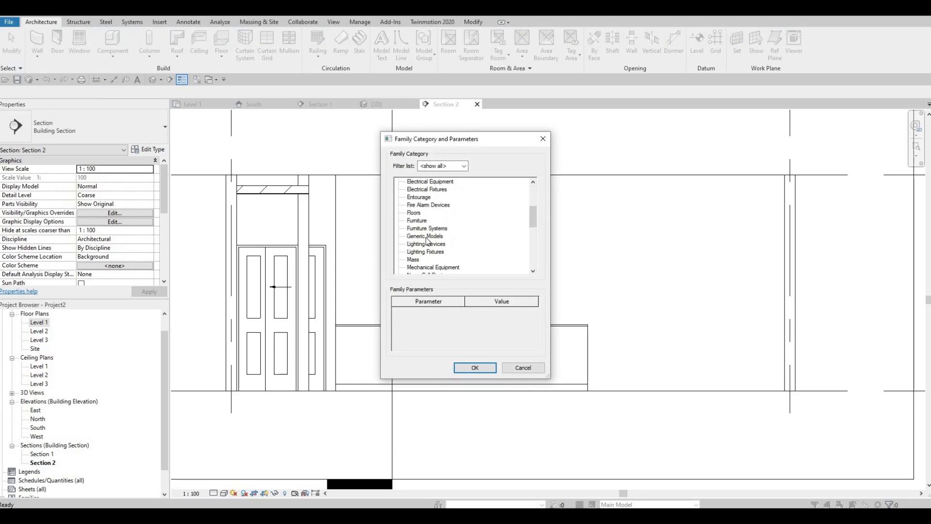
click(436, 237)
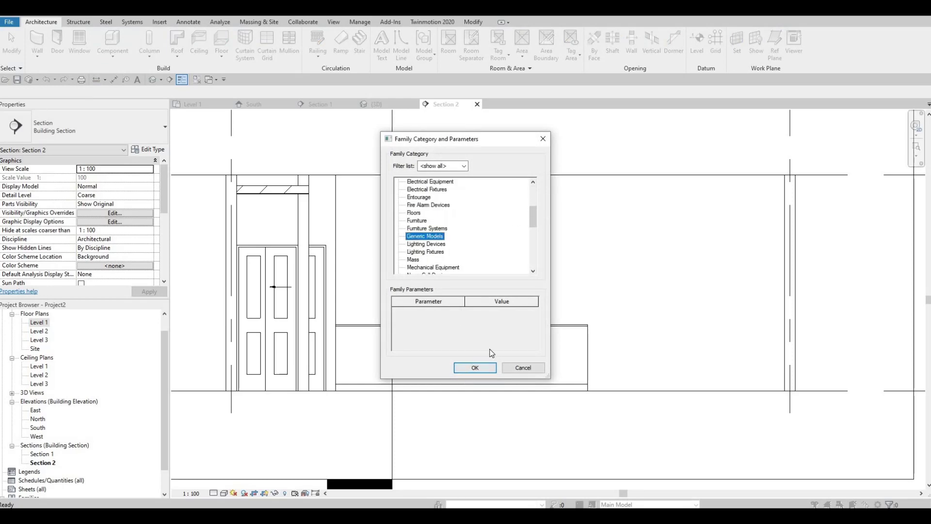
click(472, 367)
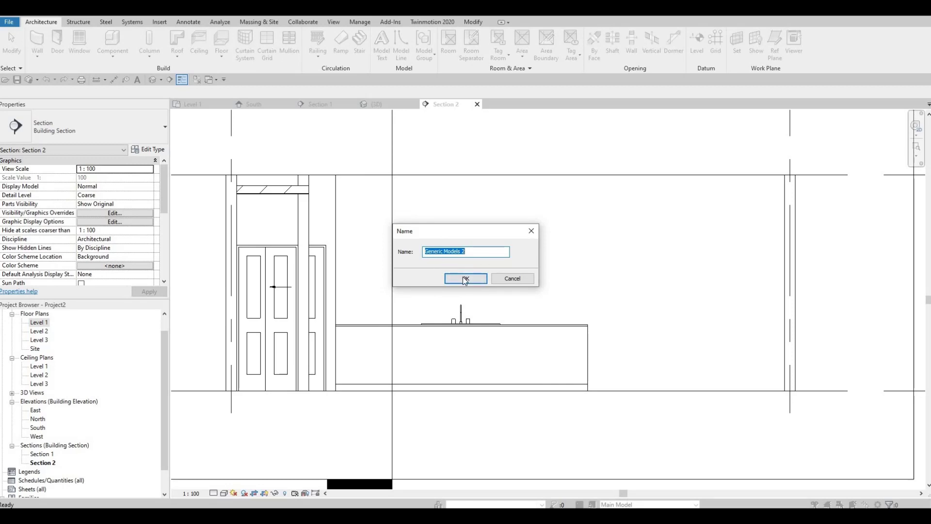
key(Return)
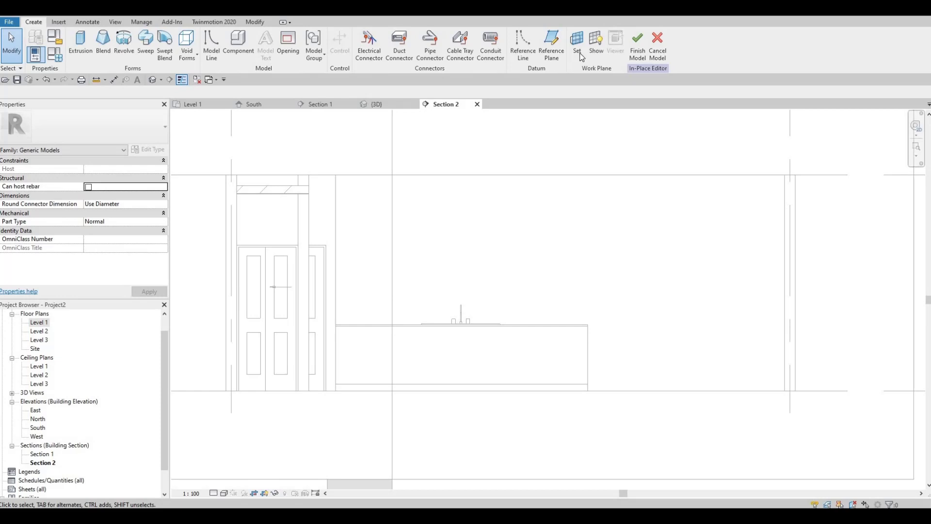
- Set the exterior wall as the work plane
click(578, 46)
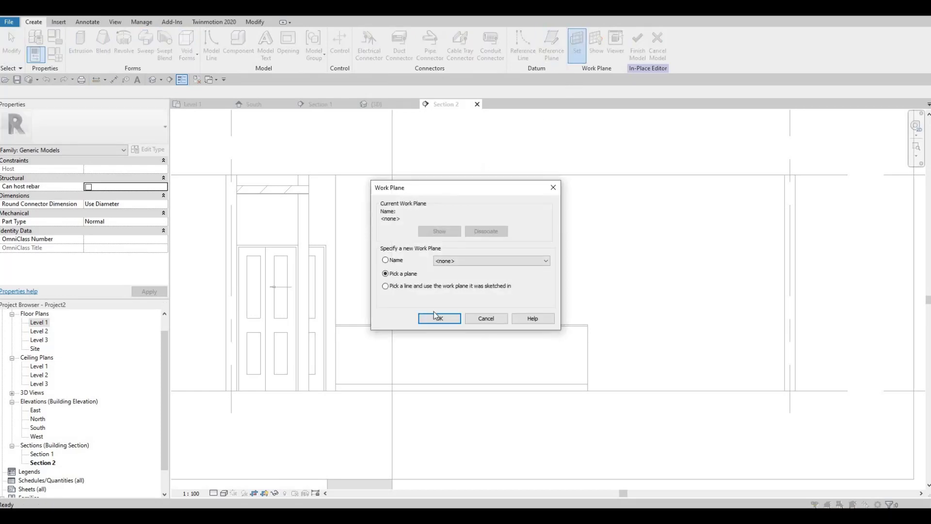
key(Return)
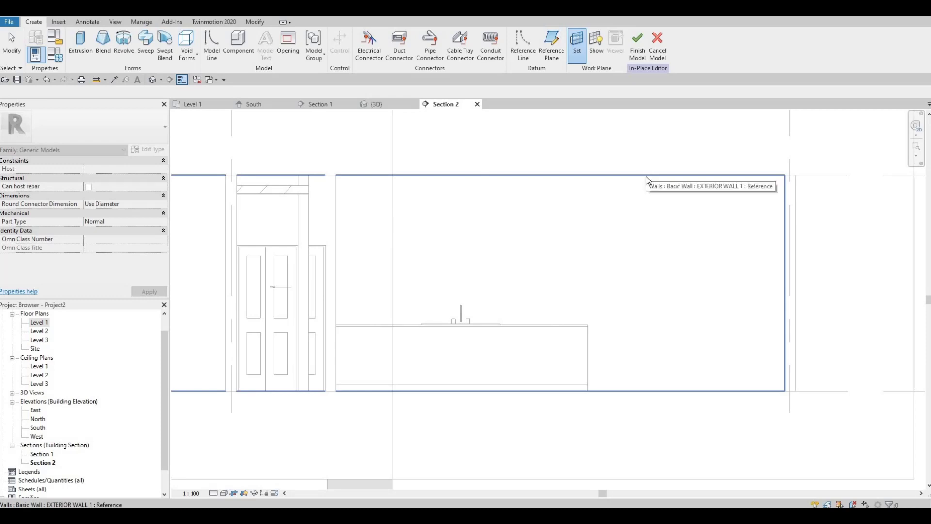
click(647, 180)
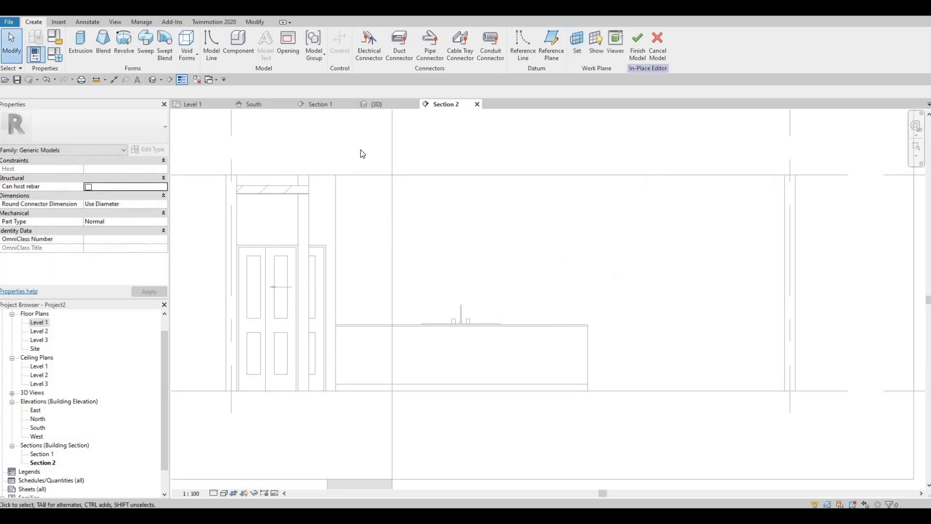
- Begin an extrusion ending at 500 and start a rectangle at the wall edge
click(80, 43)
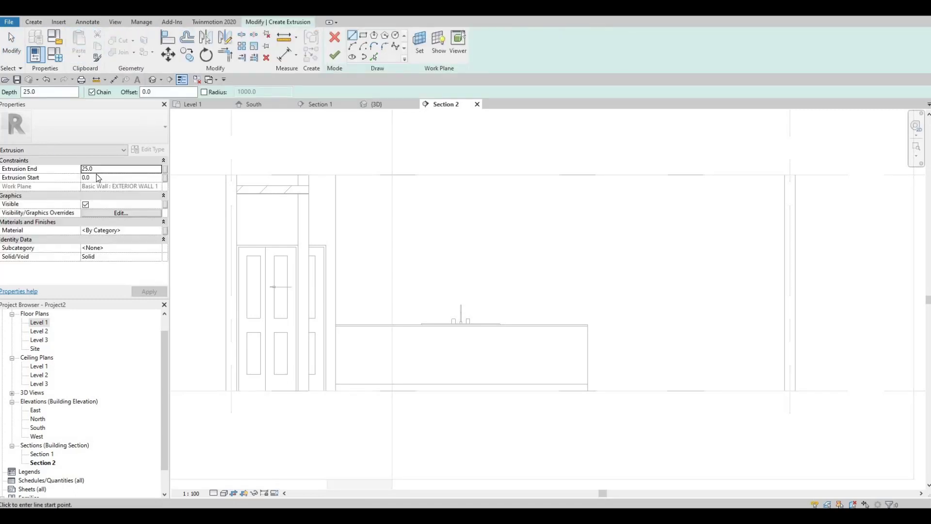
click(49, 170)
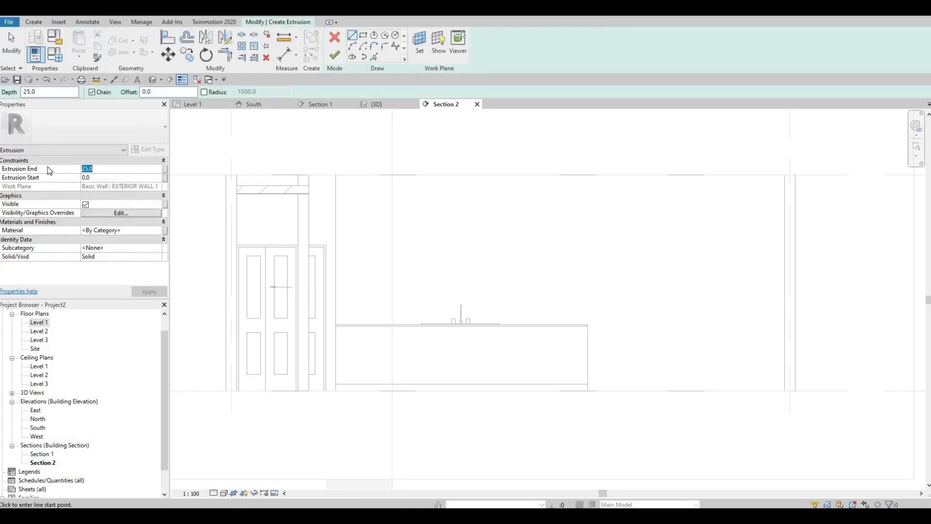
text(500)
key(Return)
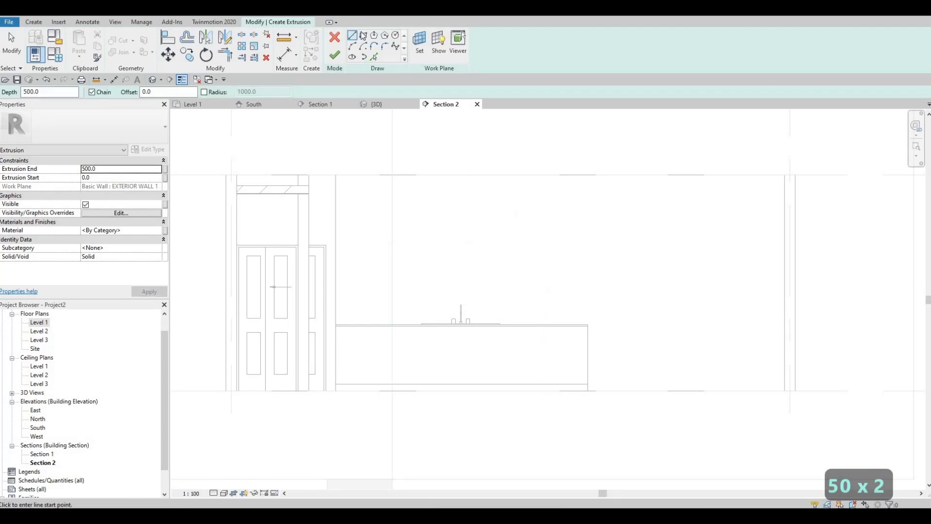
click(363, 36)
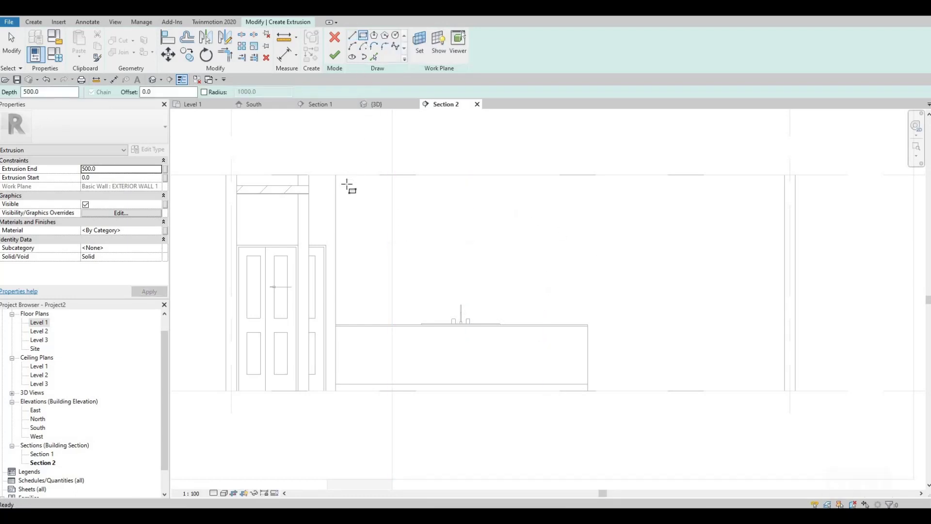
click(336, 209)
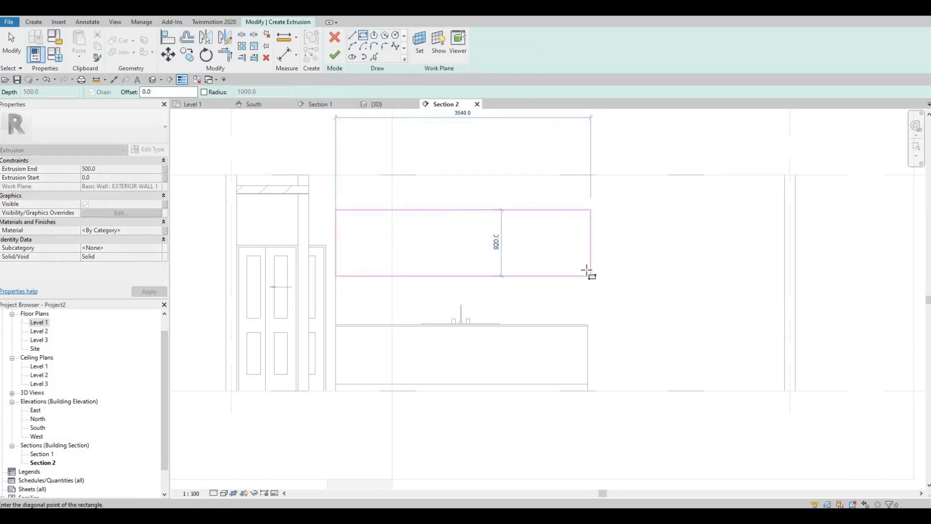
- Complete the cabinet rectangle and align its right edge to the counter's right end
click(587, 271)
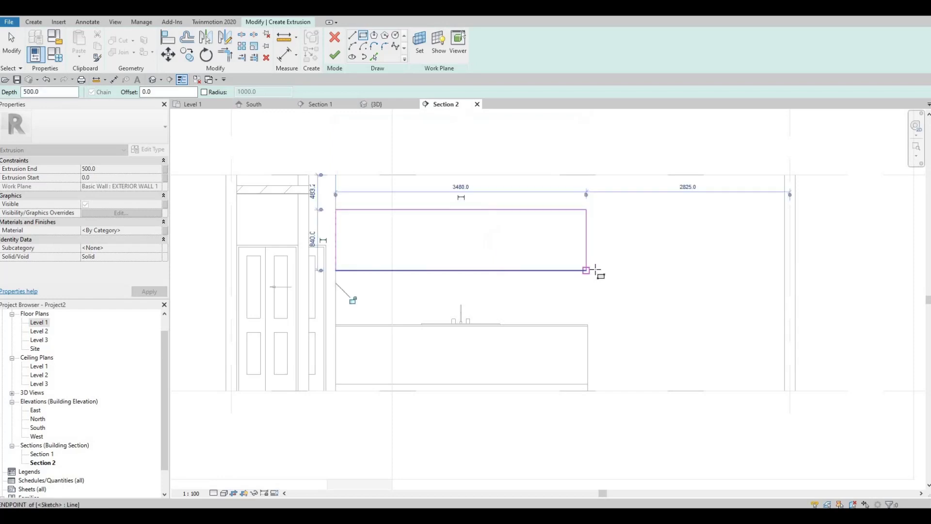
key(Escape)
key(Escape)
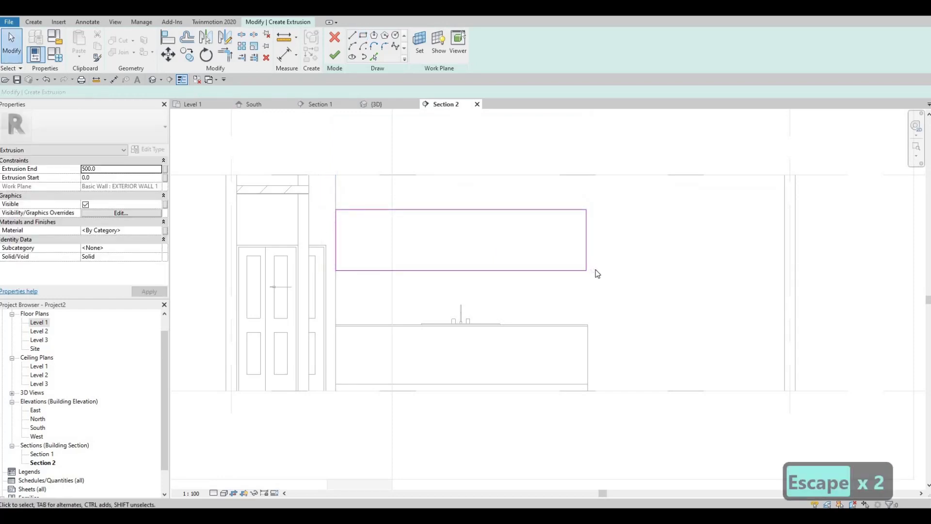
key(a)
key(l)
click(588, 354)
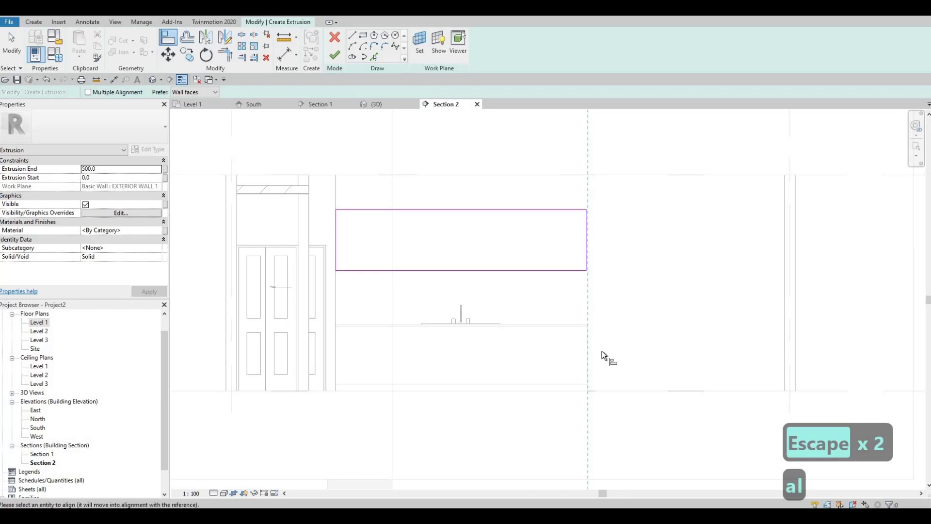
click(593, 283)
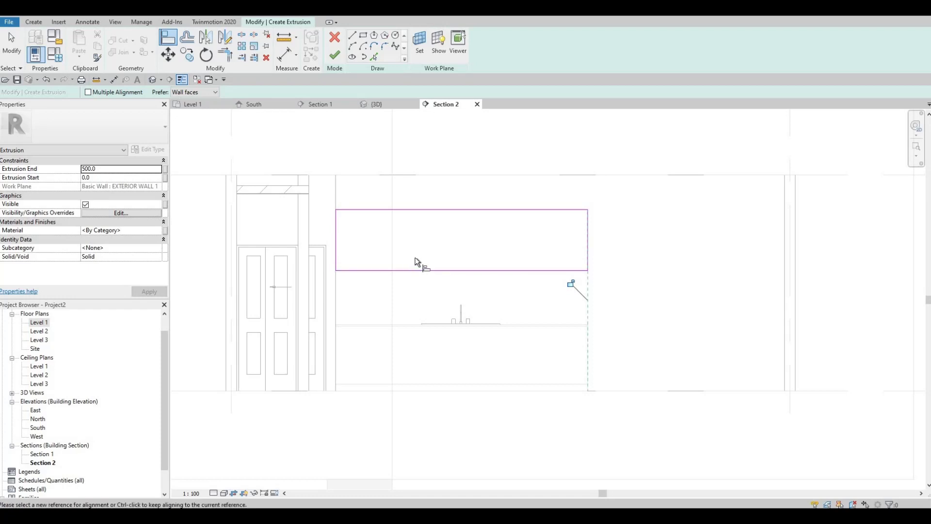
key(Escape)
key(Escape)
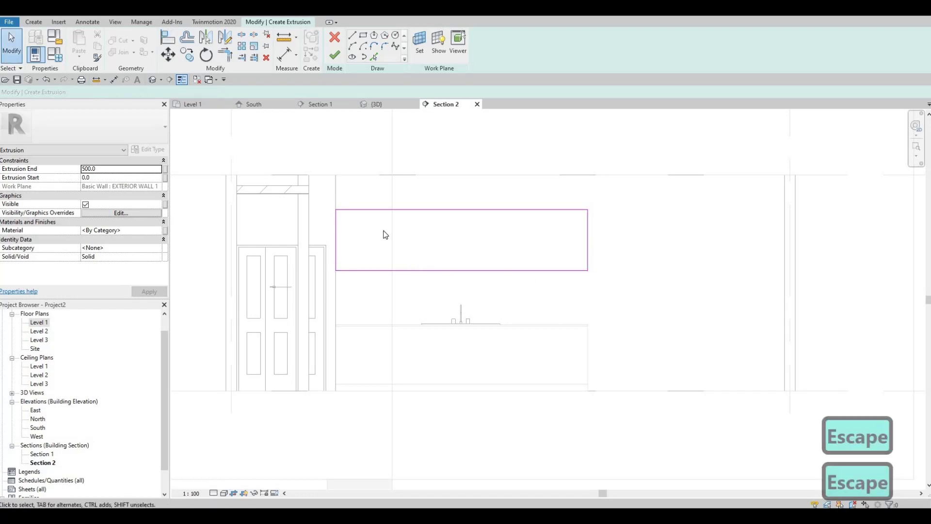
- Change the rectangle's height dimension from 840 to 850
scroll(426, 215, up, 2)
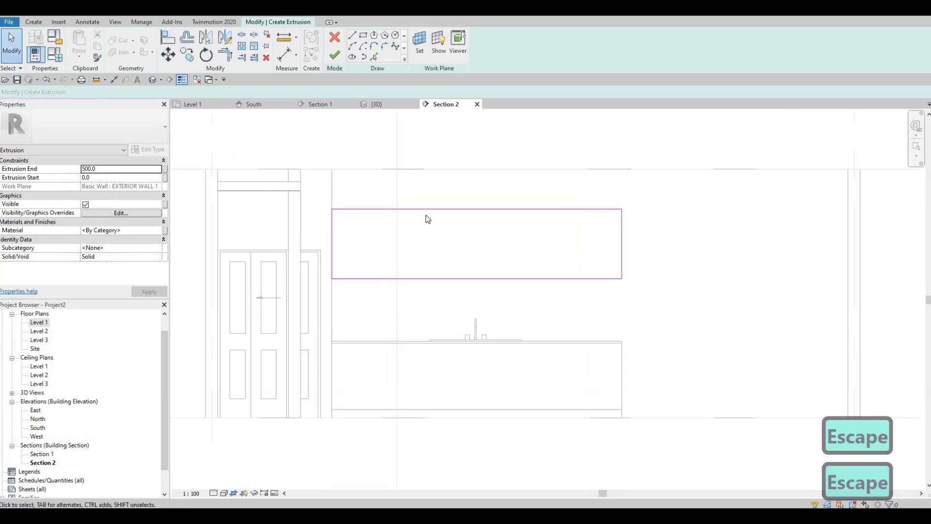
click(567, 209)
scroll(318, 257, up, 2)
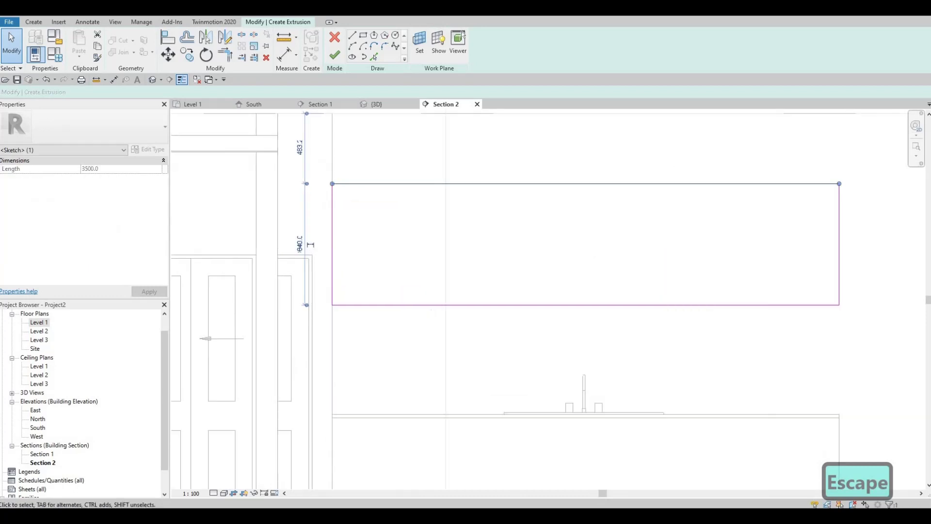
click(299, 245)
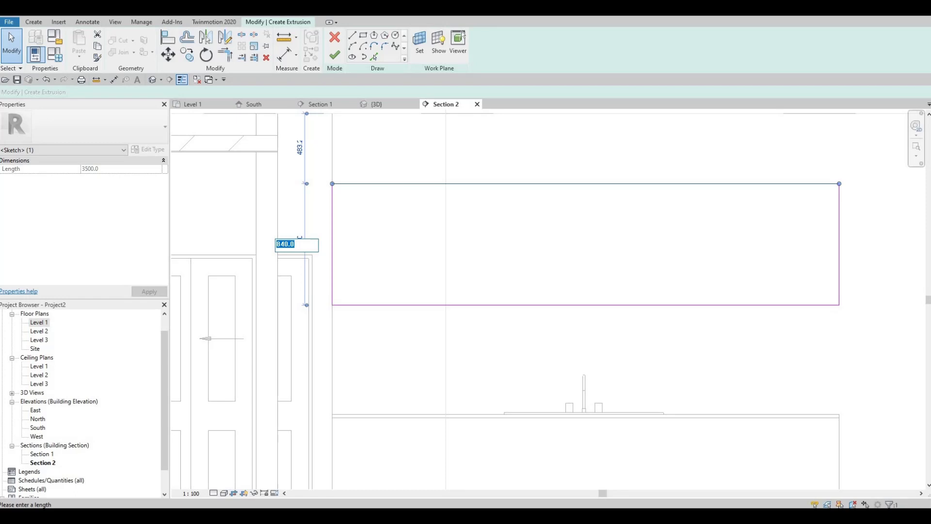
text(850)
key(Return)
key(Escape)
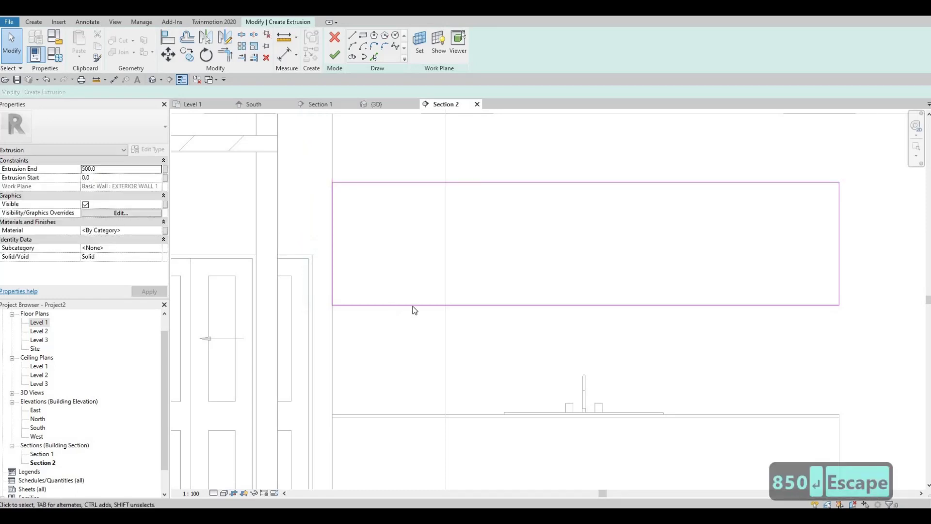
key(Escape)
- Select all four sketch lines and nudge the rectangle up slightly
scroll(352, 235, down, 2)
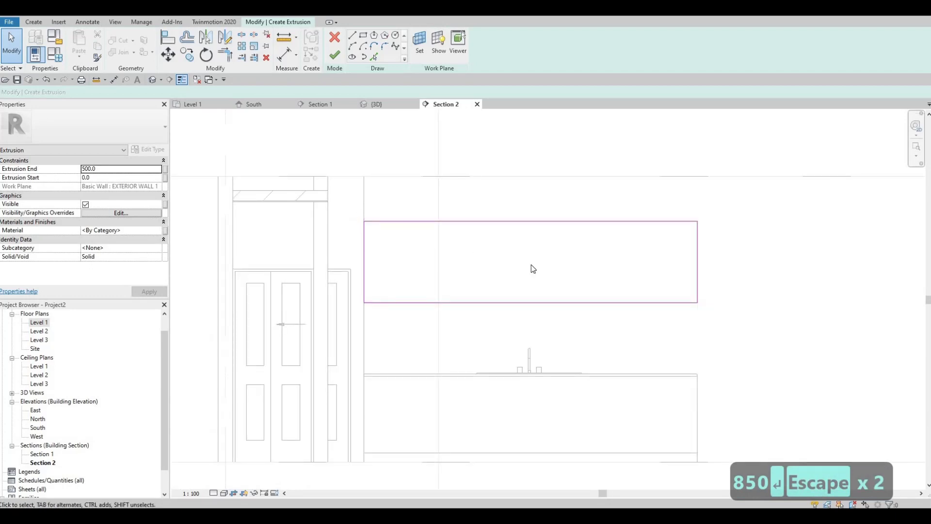
drag(347, 206, 721, 319)
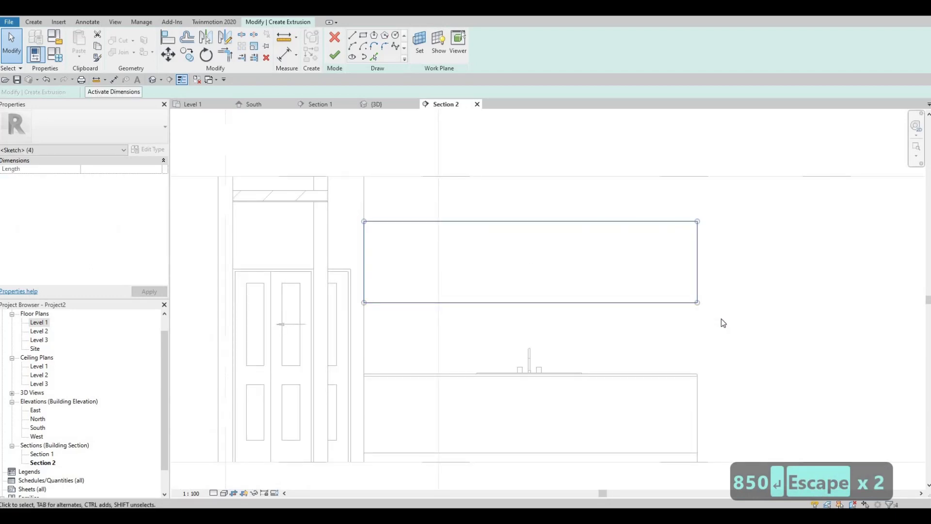
key(Up)
key(Up)
key(Up)
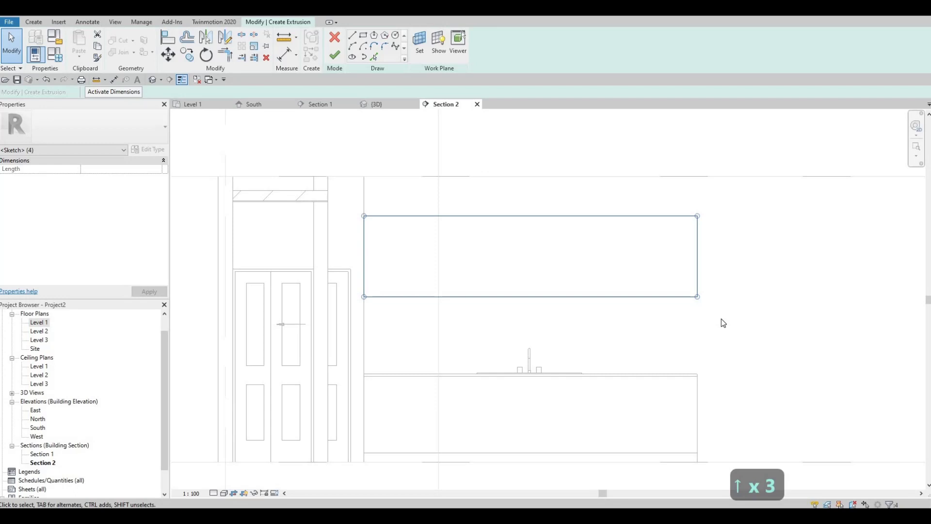
key(Escape)
key(Escape)
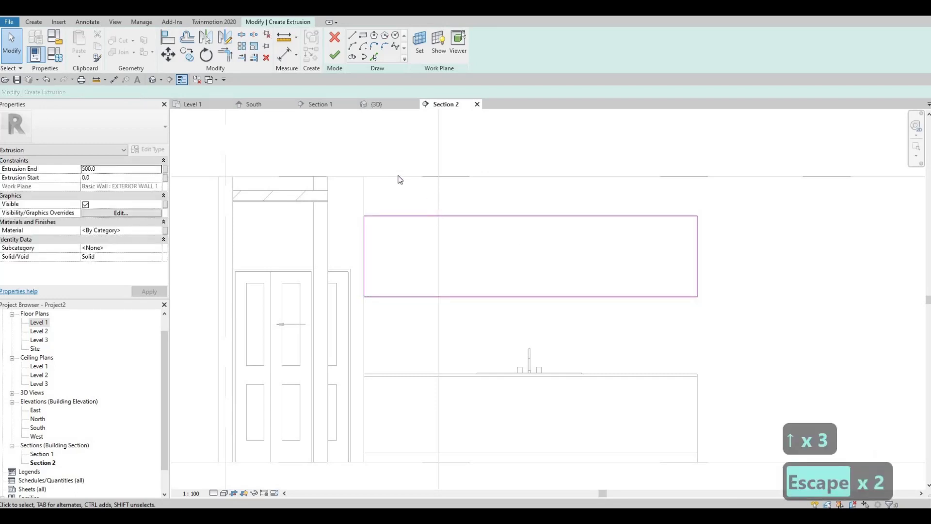
- Search the Material Browser for BIRCH and assign Birch - Glossy to the extrusion
click(146, 231)
click(165, 231)
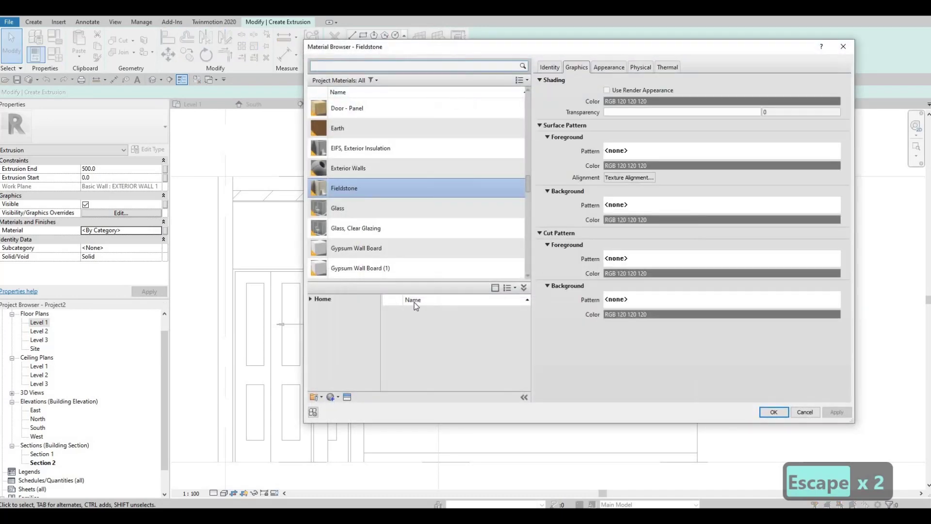
scroll(366, 271, down, 1)
click(311, 299)
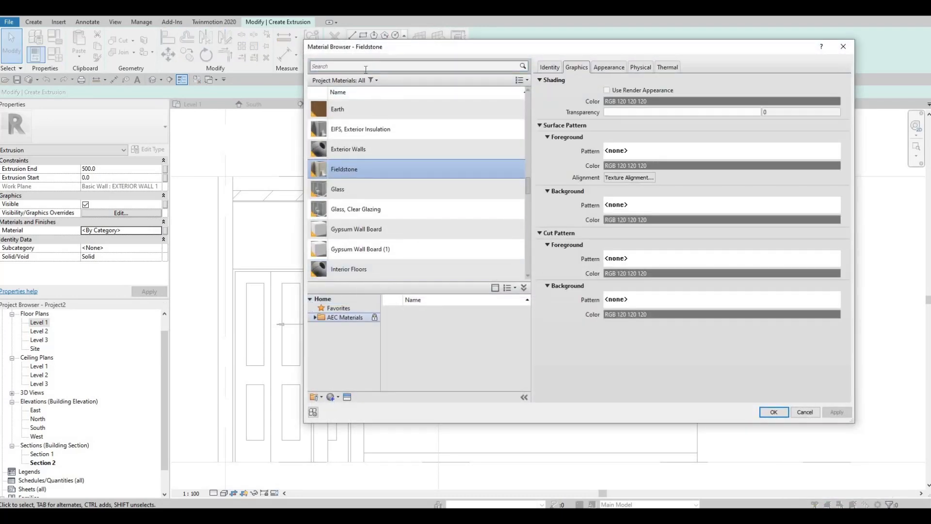
click(315, 317)
scroll(342, 369, down, 4)
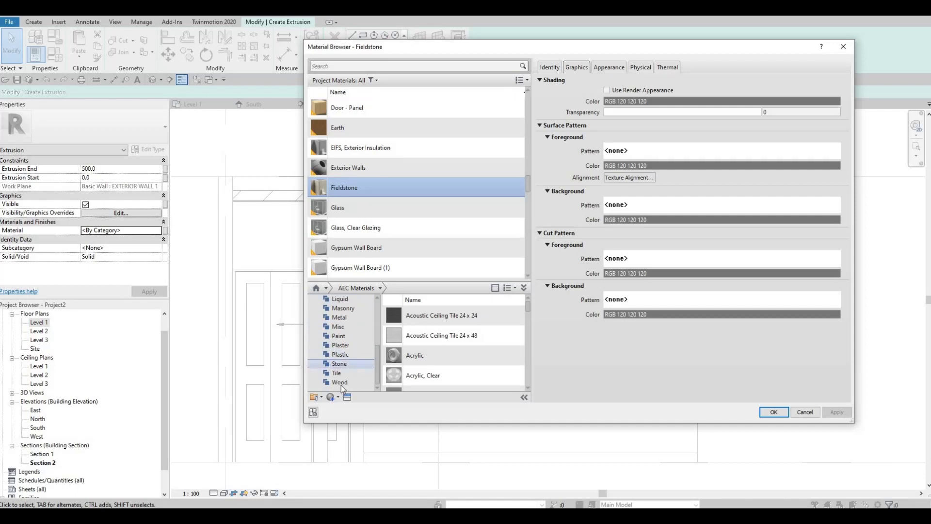
click(340, 382)
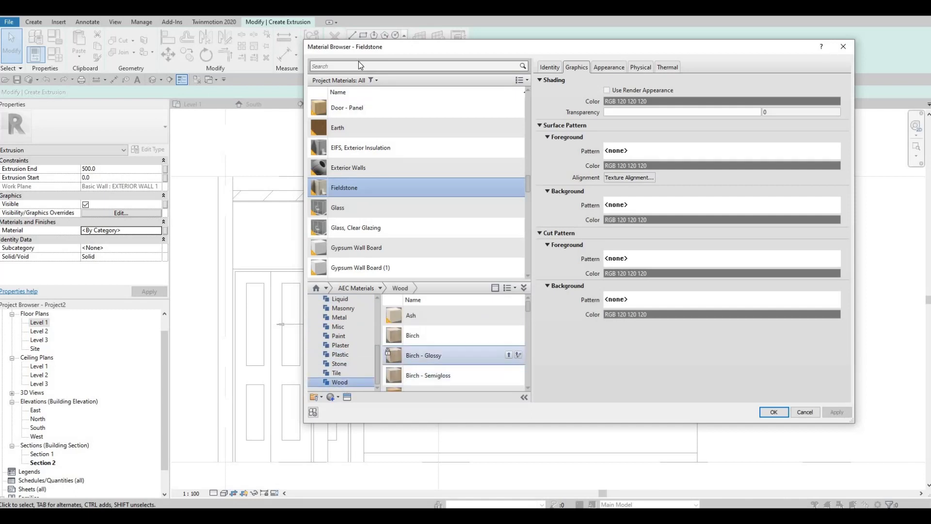
click(357, 66)
text(BIRCH)
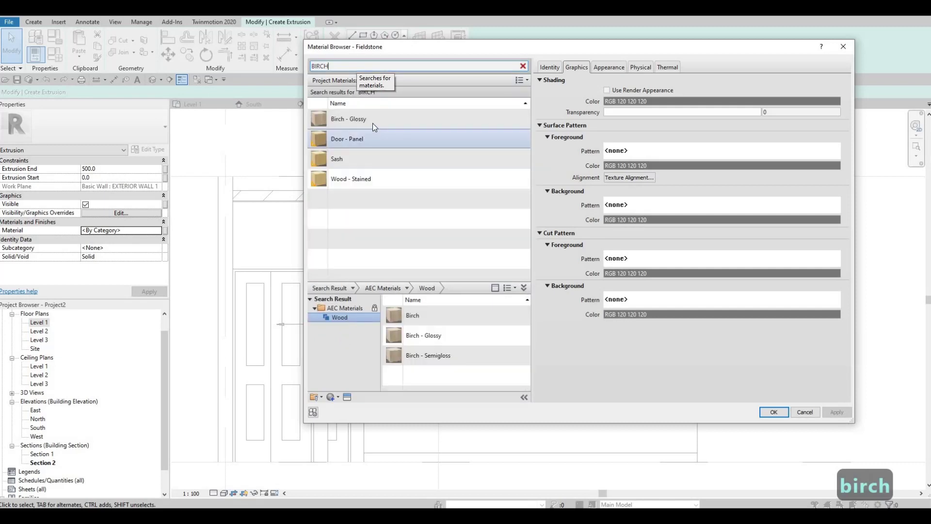
click(373, 122)
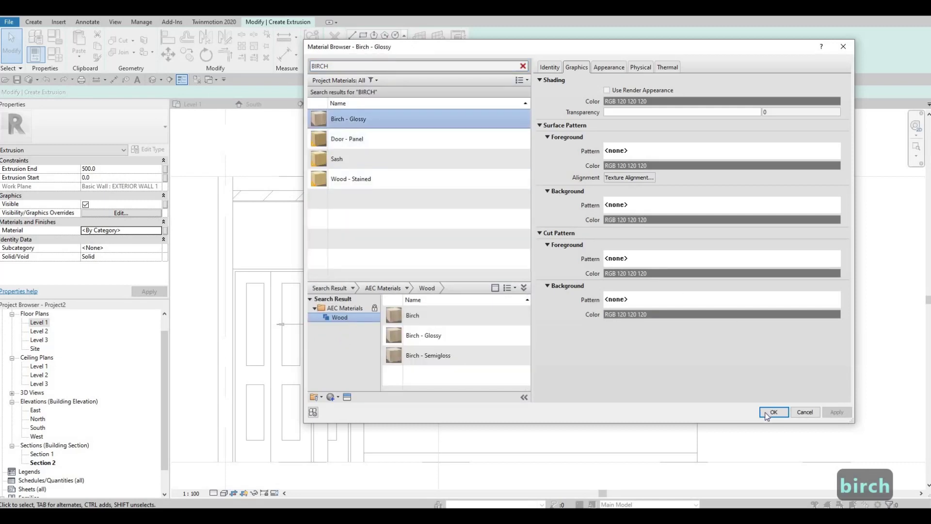
click(773, 412)
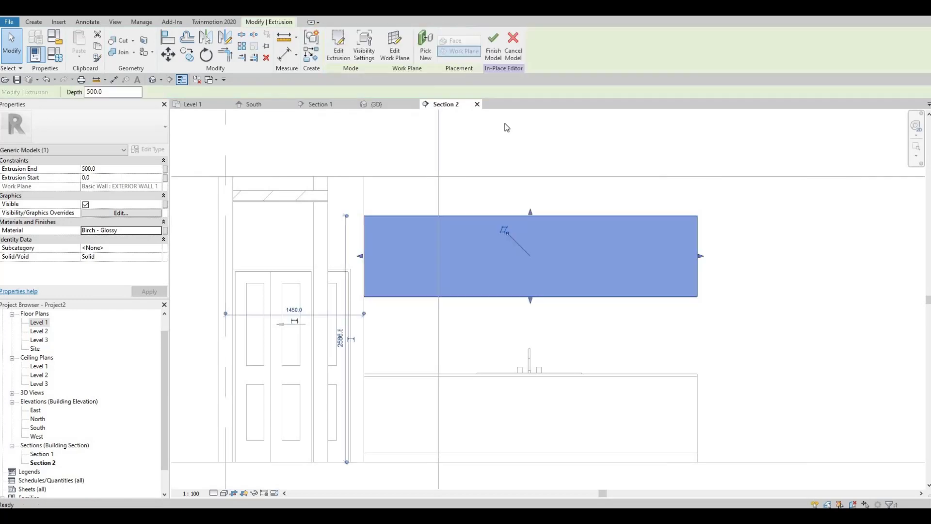
- Finish the cabinet model and view the stair and kitchen isometrically in 3D
click(494, 46)
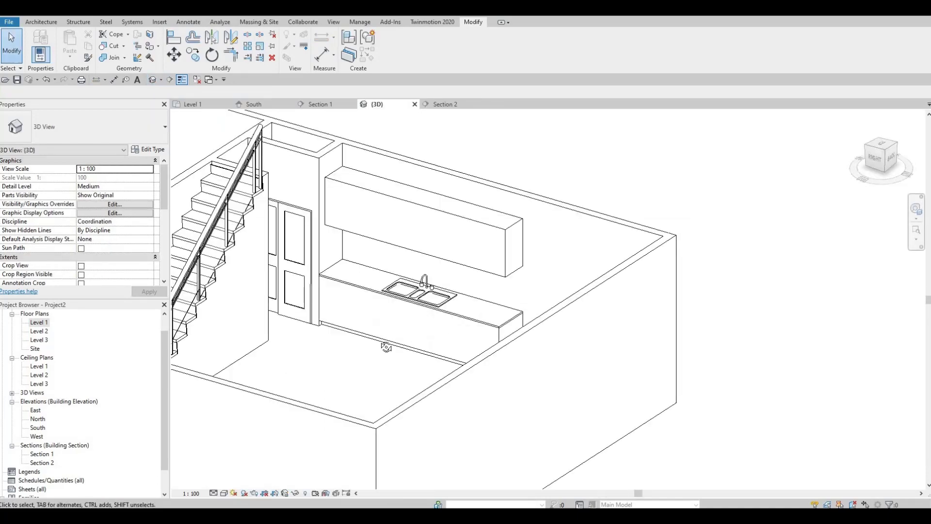
shift+middle_drag(391, 405, 357, 392)
shift+middle_drag(426, 429, 510, 263)
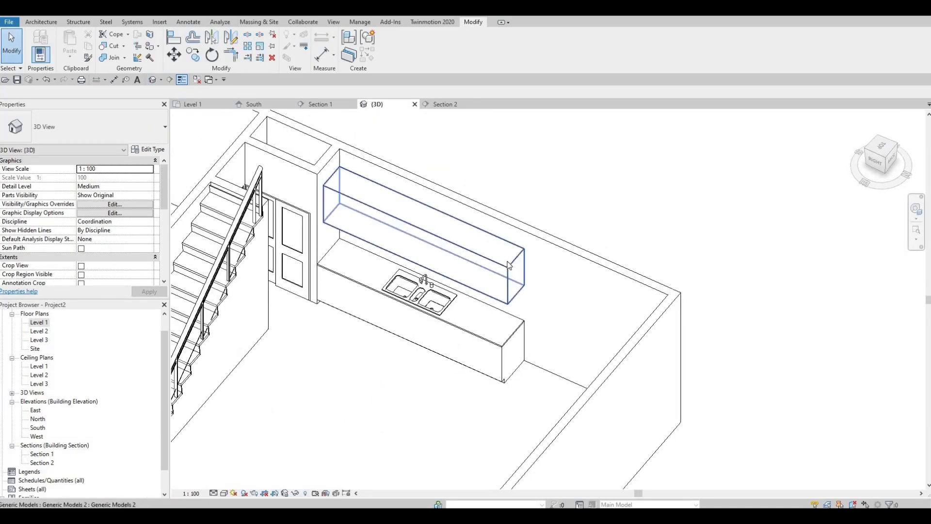
- Edit the cabinet in place and change its Extrusion End from 500 to 450
click(508, 265)
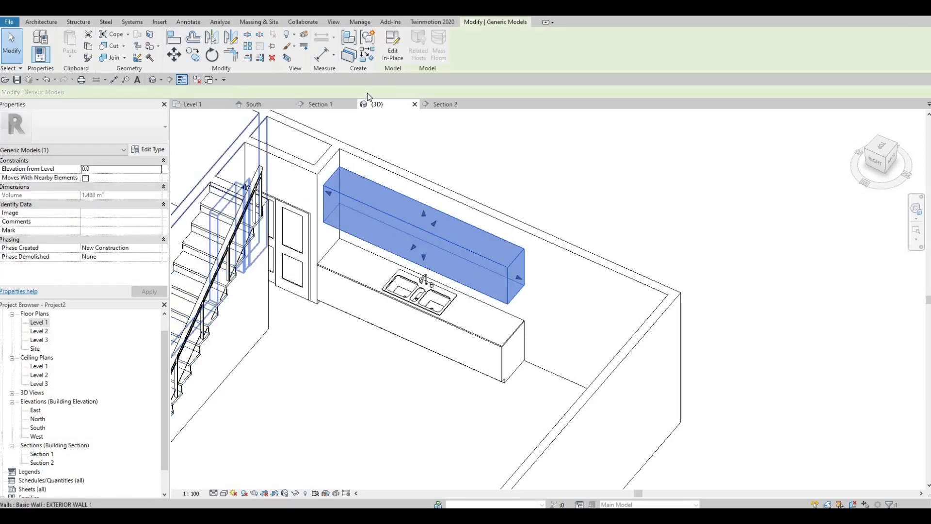
click(391, 54)
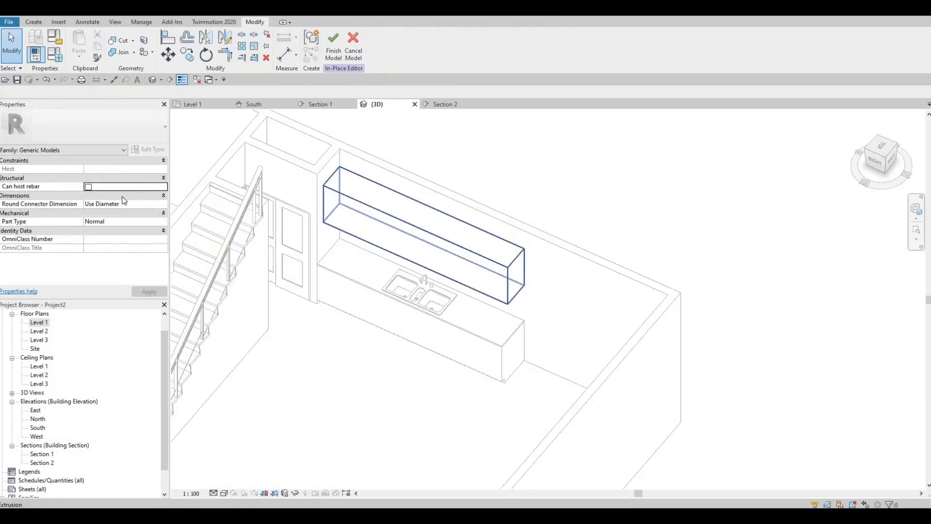
click(362, 206)
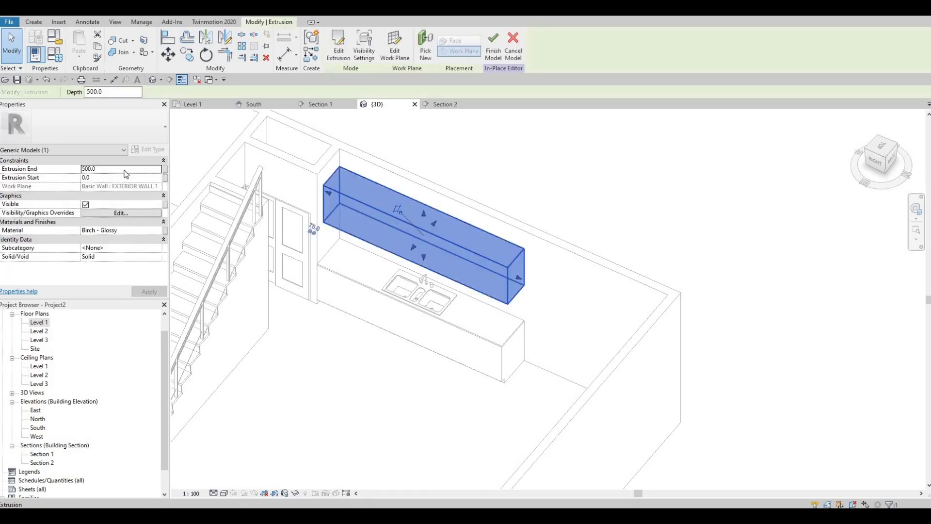
click(124, 169)
text(450)
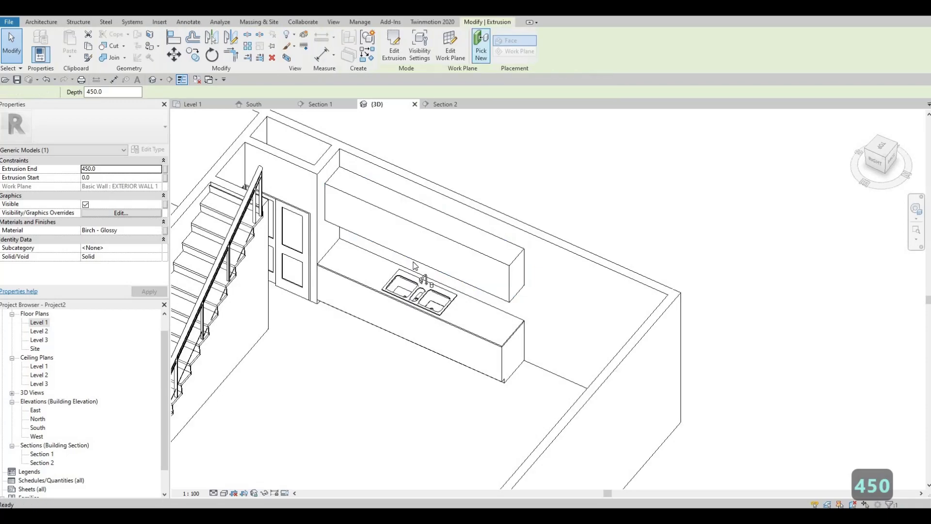
shift+middle_drag(451, 212, 164, 279)
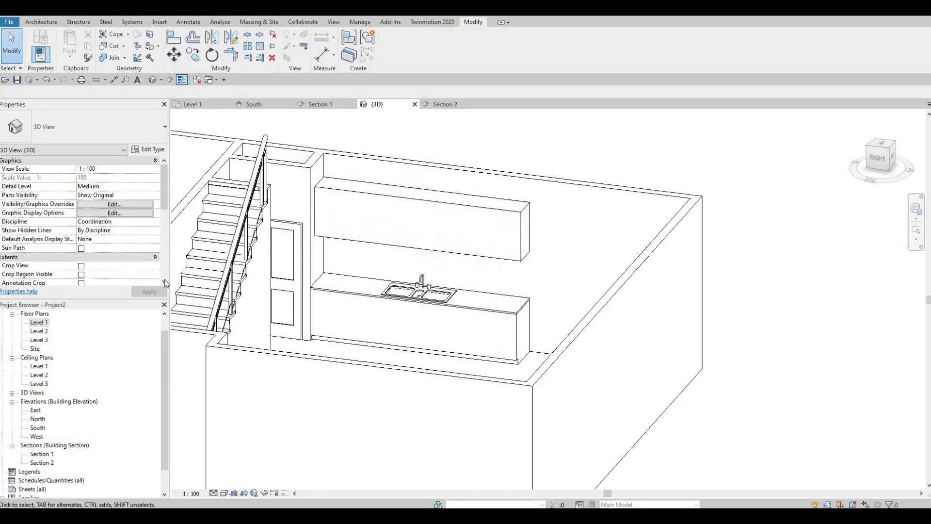
- In Section 2, create another in-place Generic Models family with the default name
double_click(46, 464)
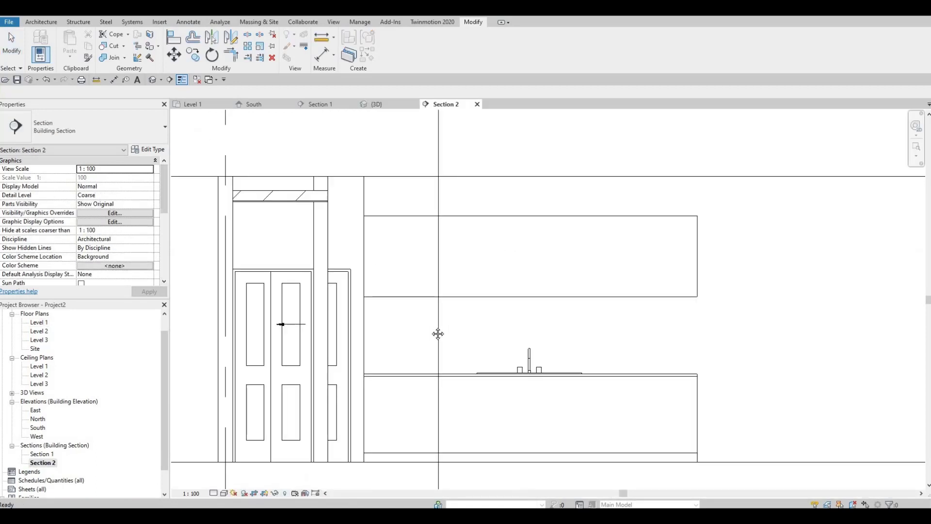
scroll(552, 283, down, 2)
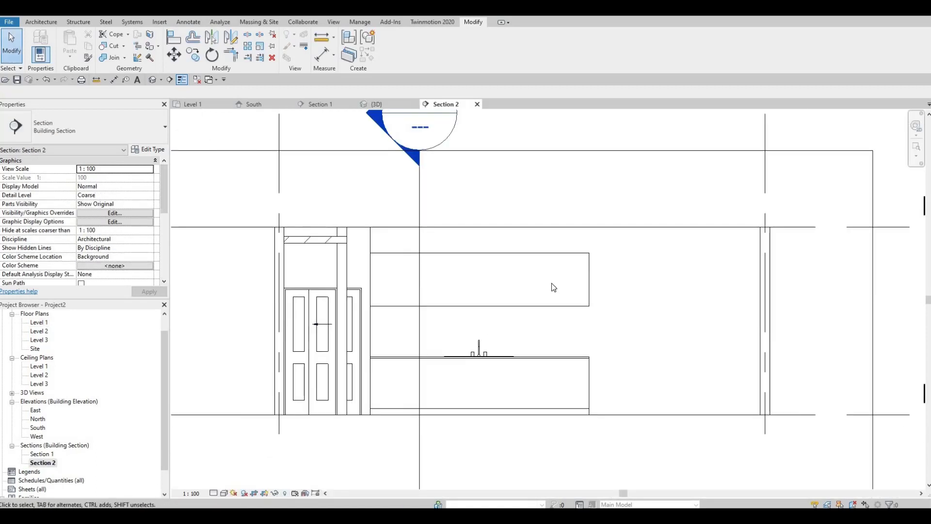
key(F1)
click(41, 22)
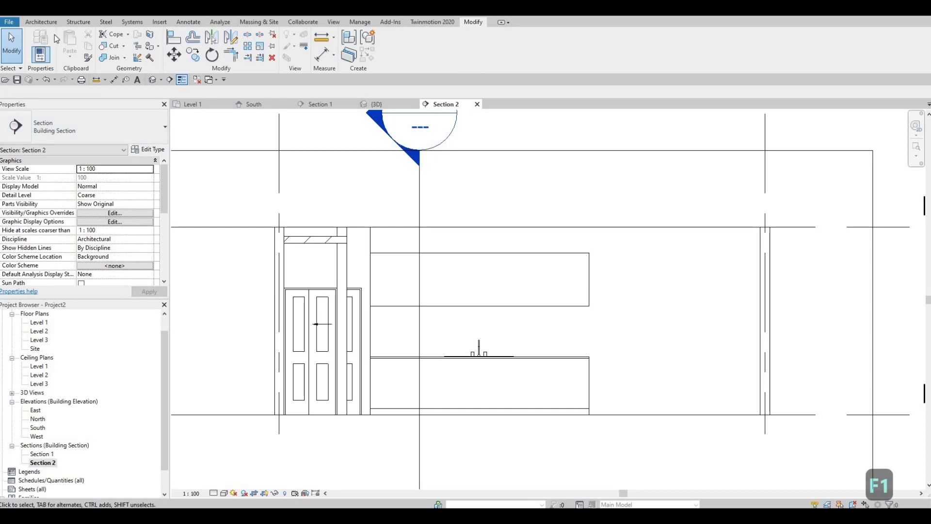
click(112, 58)
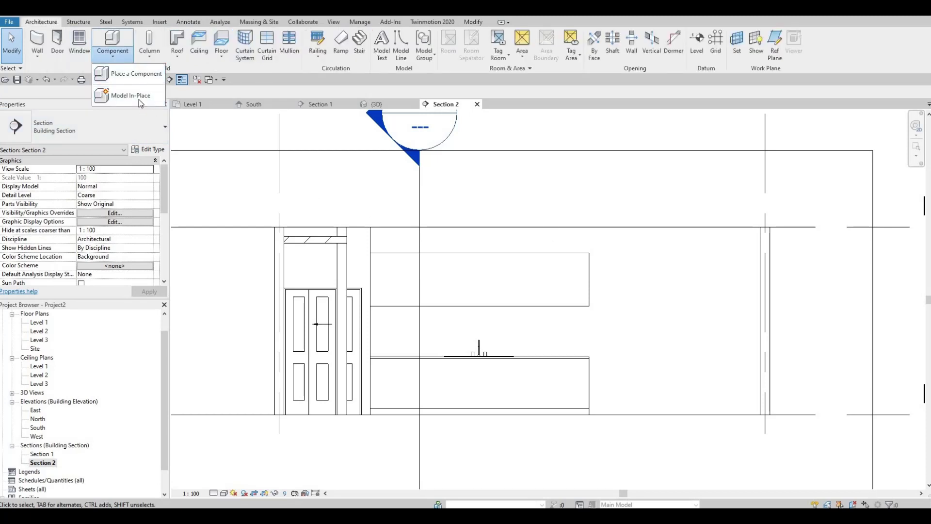
click(139, 100)
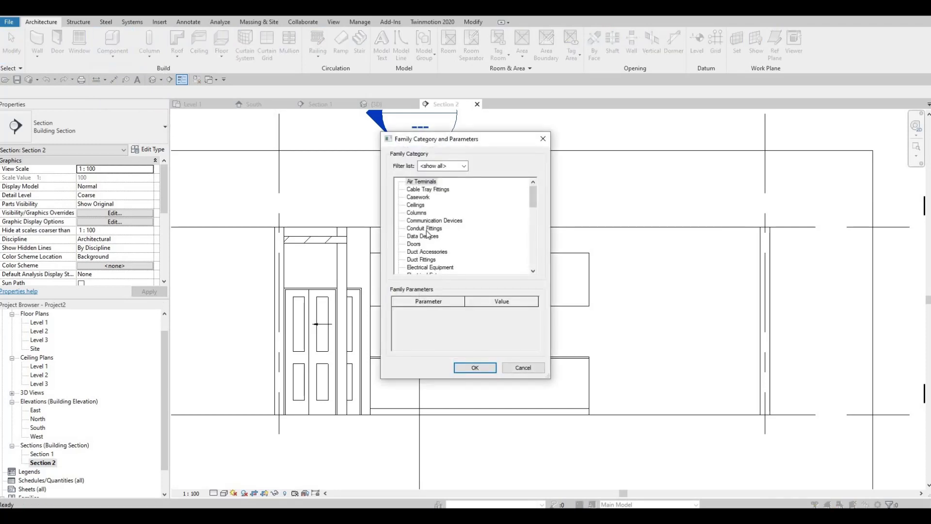
scroll(428, 234, down, 3)
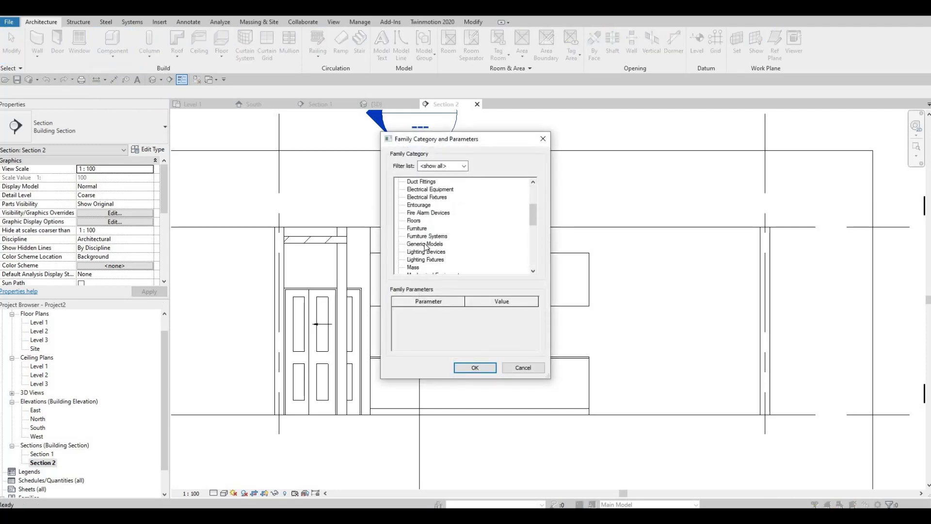
key(g)
click(470, 371)
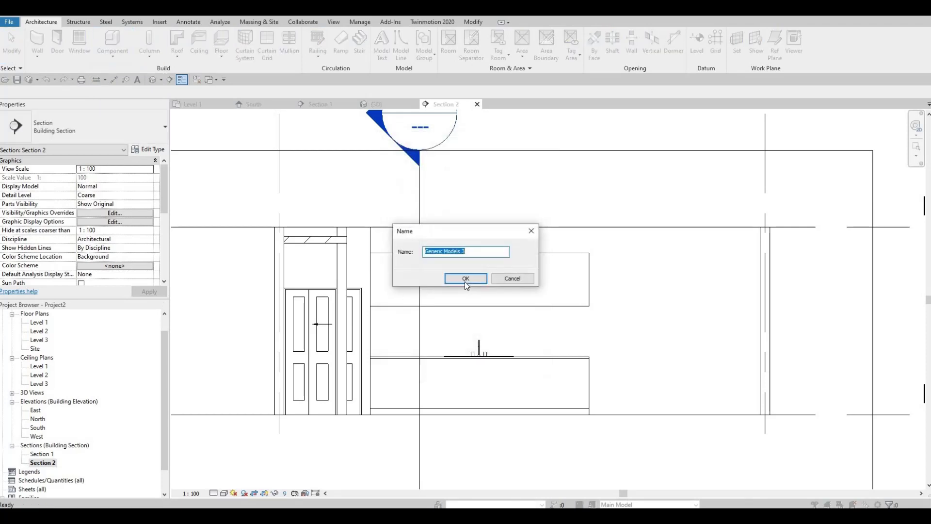
key(Return)
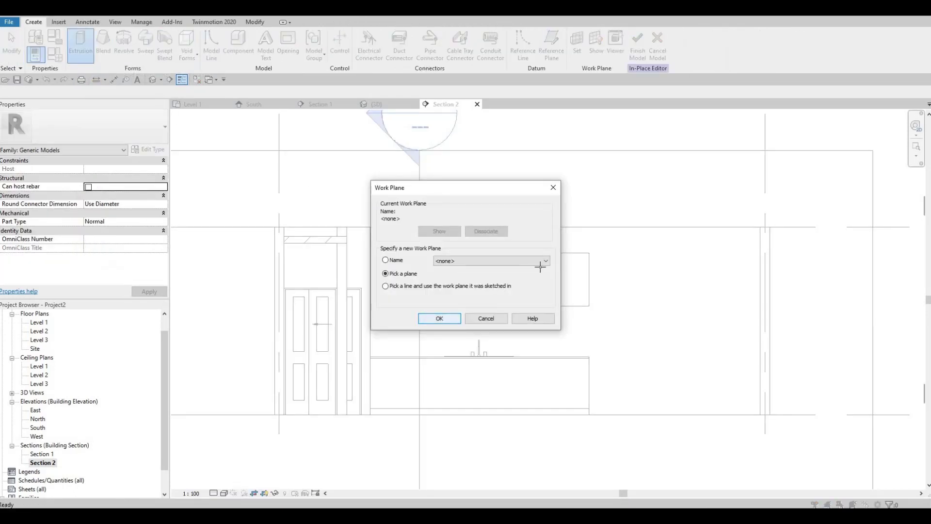
- Use the exterior wall as work plane and sketch a thin rectangle atop the cabinet
click(442, 321)
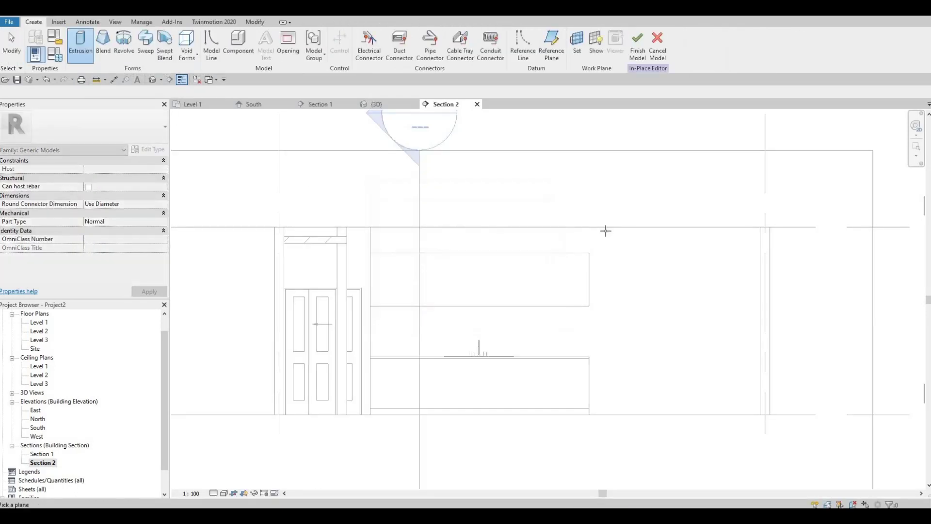
click(390, 130)
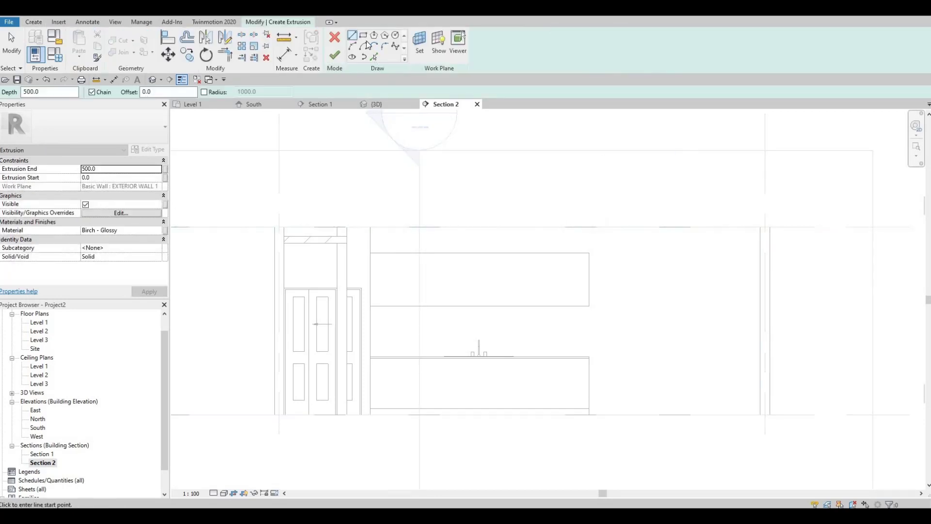
click(370, 226)
scroll(593, 253, up, 2)
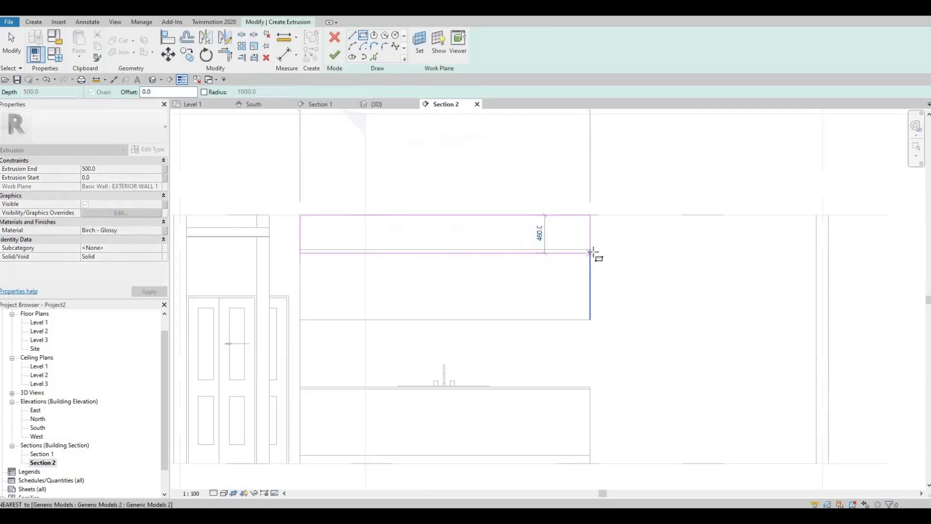
click(590, 250)
key(Escape)
key(Escape)
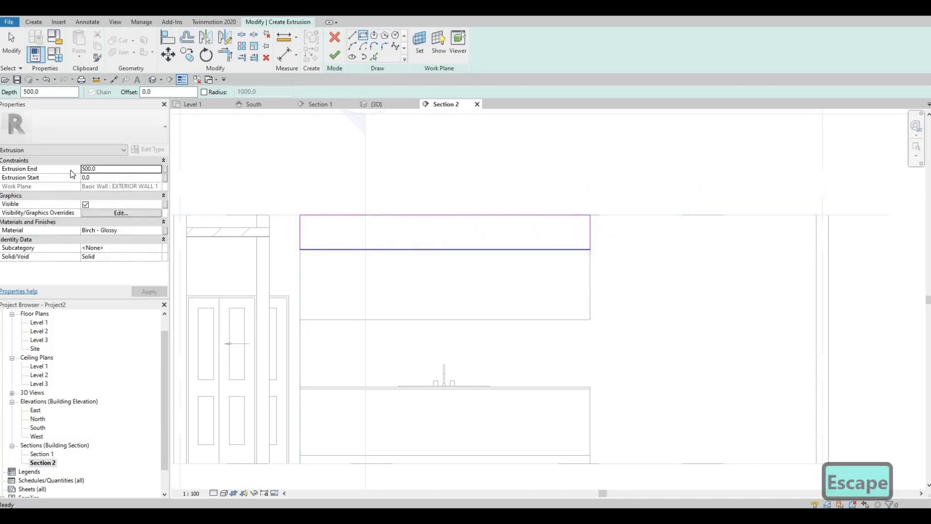
key(Escape)
- Set the extrusion's end depth to 800
click(55, 168)
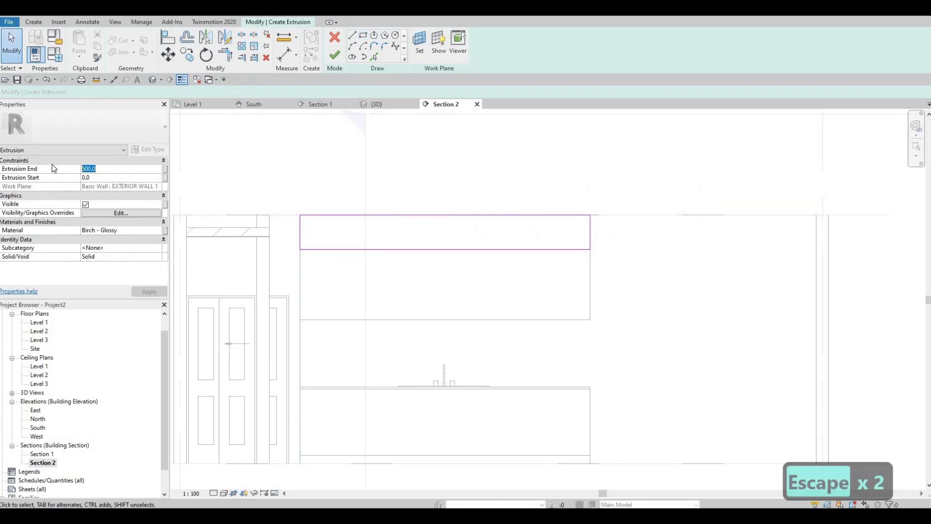
text(800)
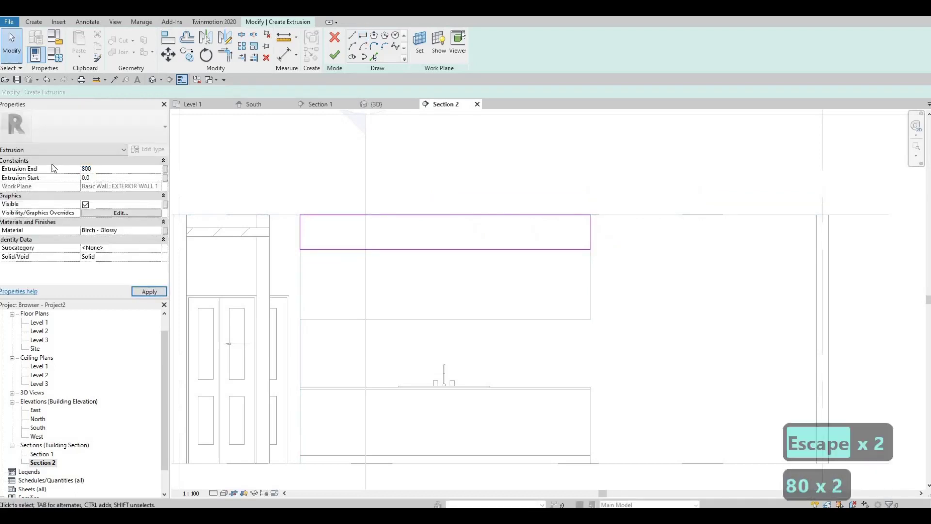
click(146, 293)
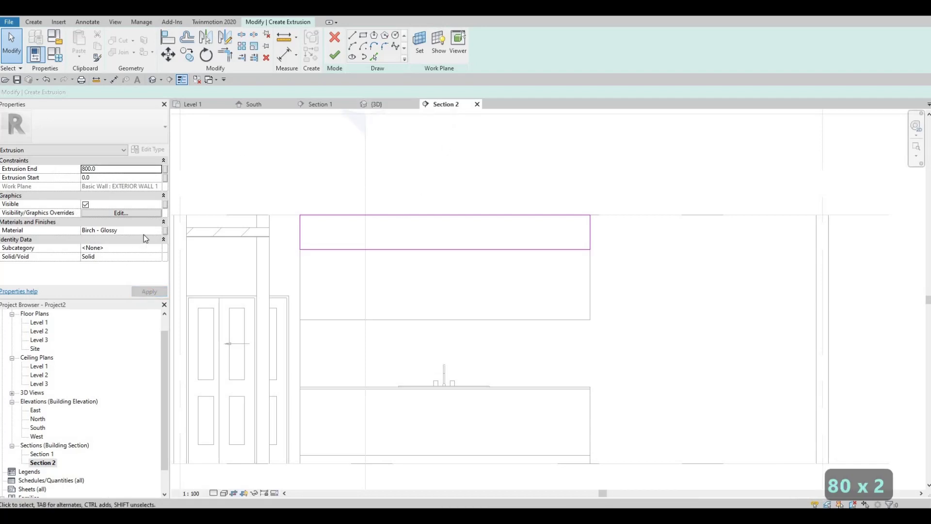
- Assign Wall Texture, Orange Peel from AEC Materials > Paint as the extrusion material
click(159, 232)
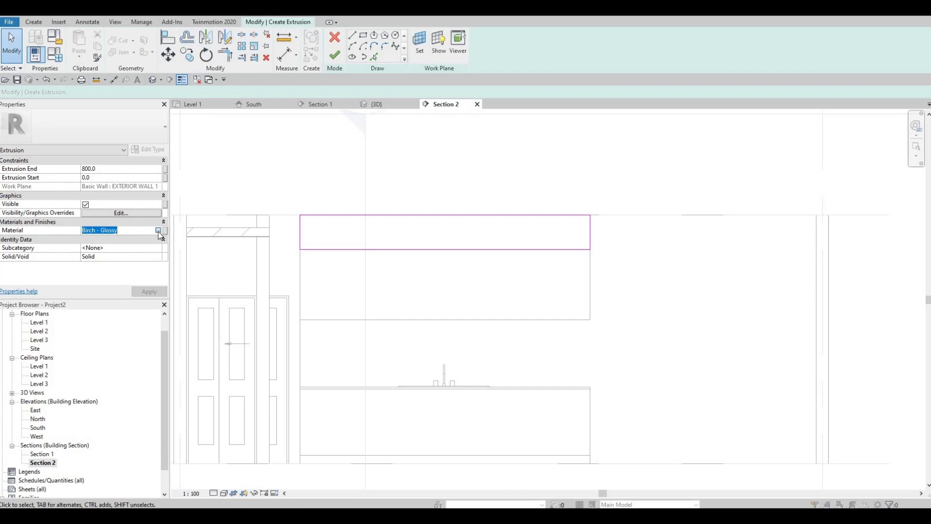
click(159, 231)
scroll(374, 238, down, 2)
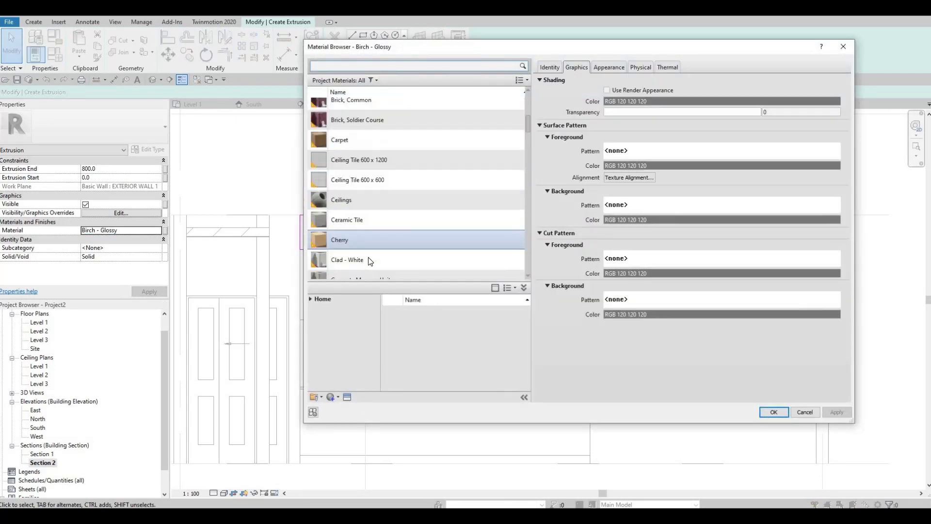
scroll(426, 232, down, 2)
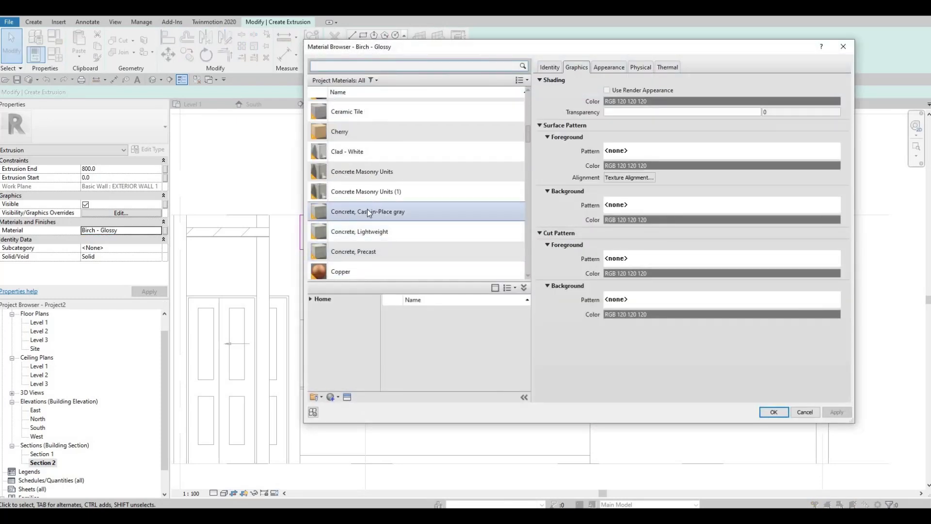
scroll(345, 257, down, 1)
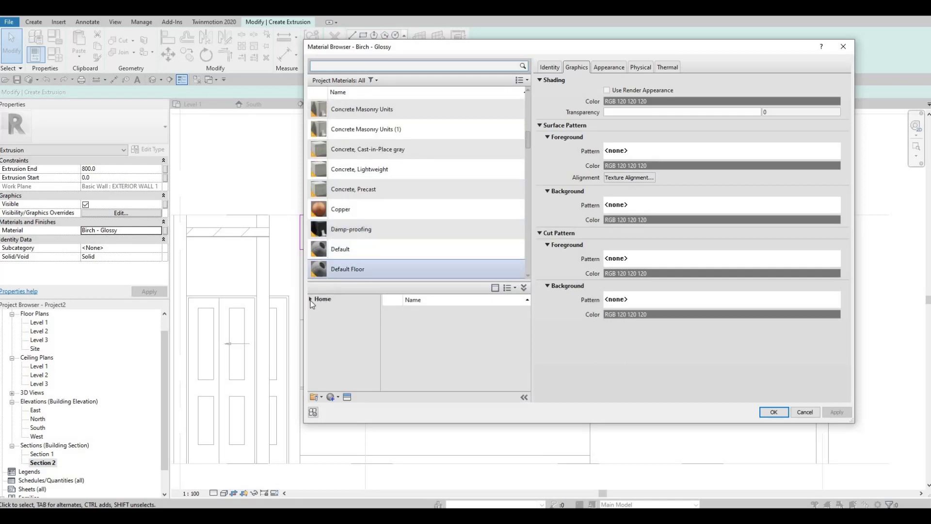
click(311, 300)
click(316, 318)
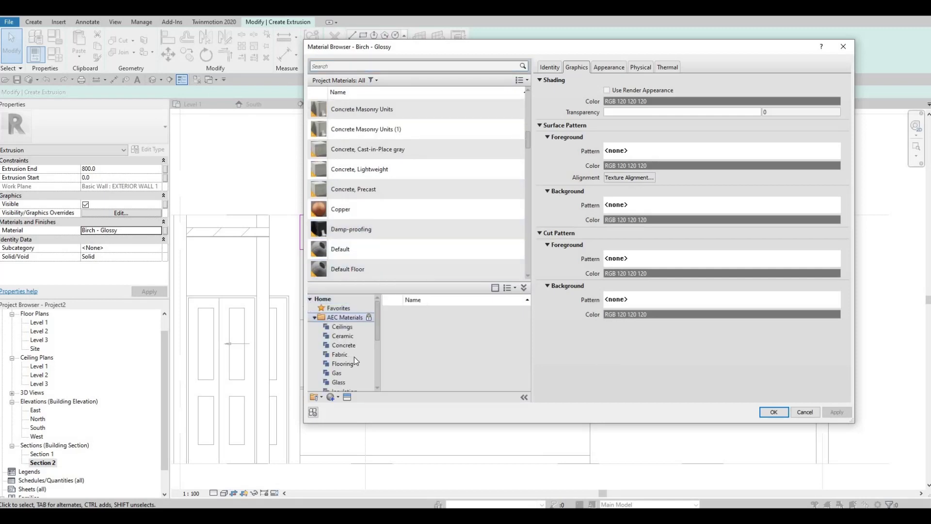
scroll(354, 358, down, 2)
click(350, 375)
click(350, 383)
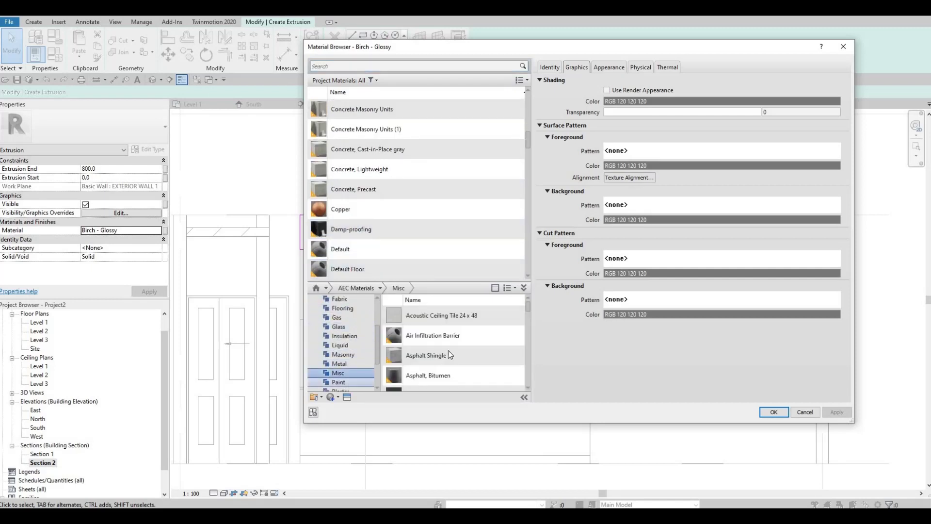
mouse_move(512, 318)
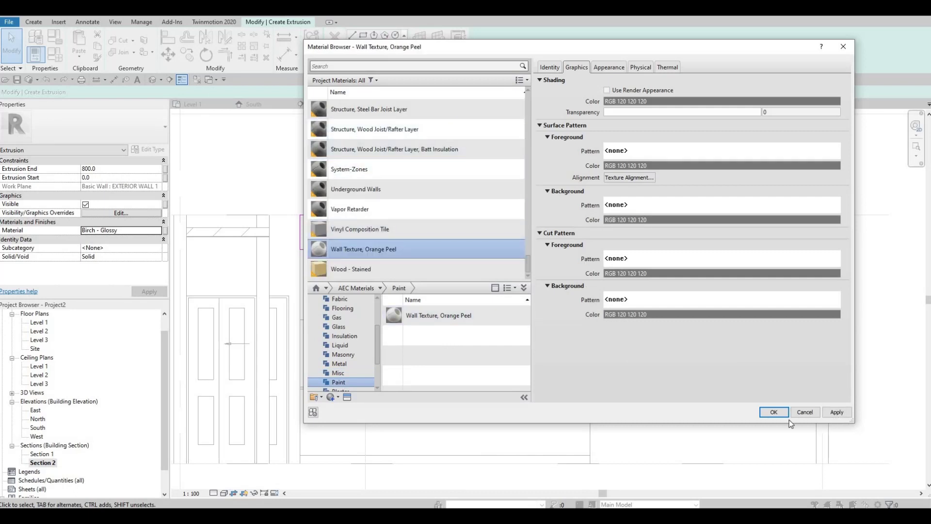
click(774, 412)
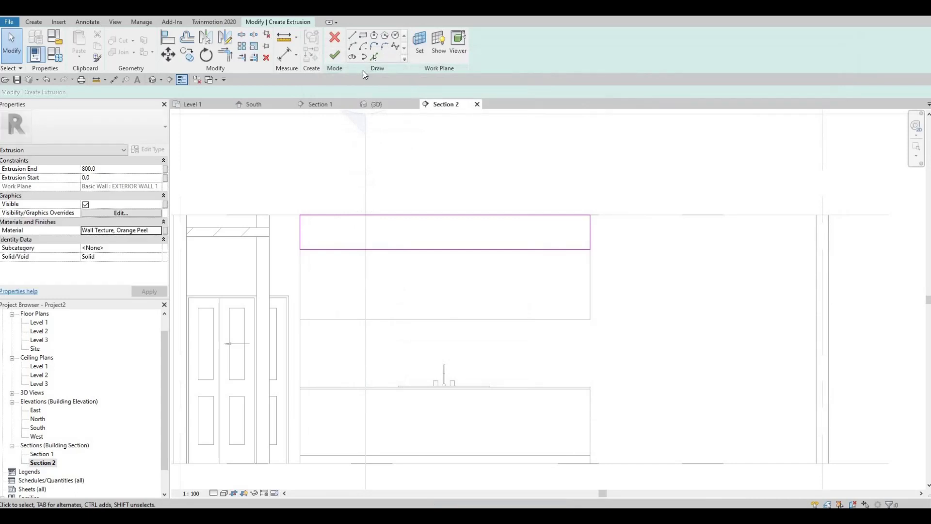
- Finish the bulkhead extrusion sketch and the in-place model, then view the kitchen in 3D
click(336, 61)
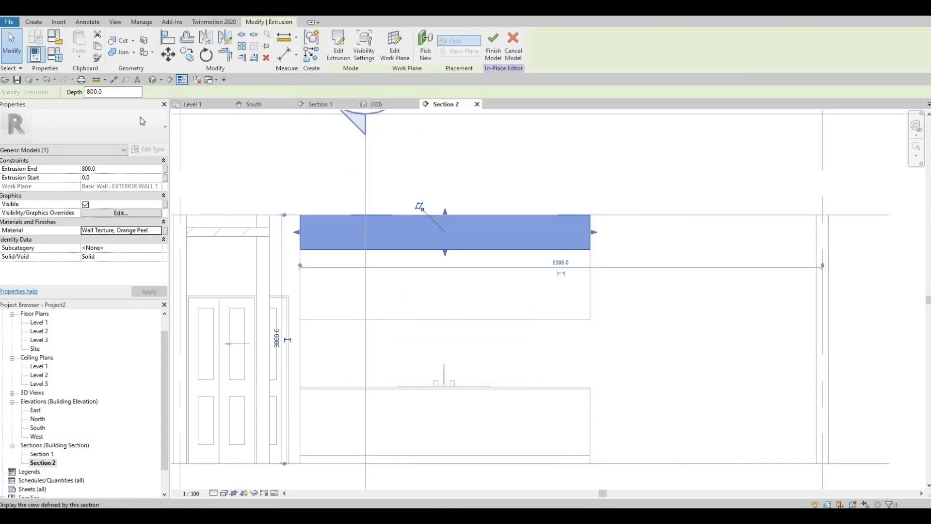
click(152, 81)
shift+middle_drag(378, 283, 318, 174)
scroll(348, 278, up, 3)
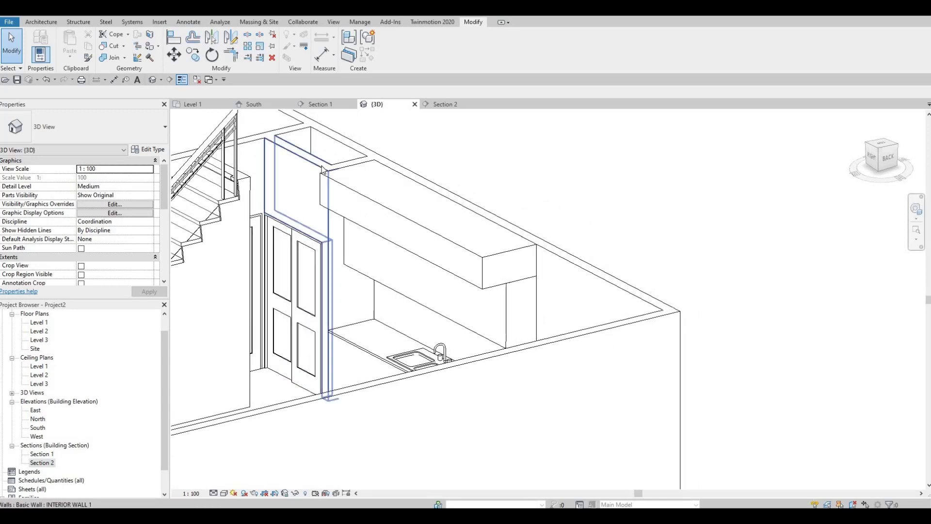
scroll(304, 162, up, 2)
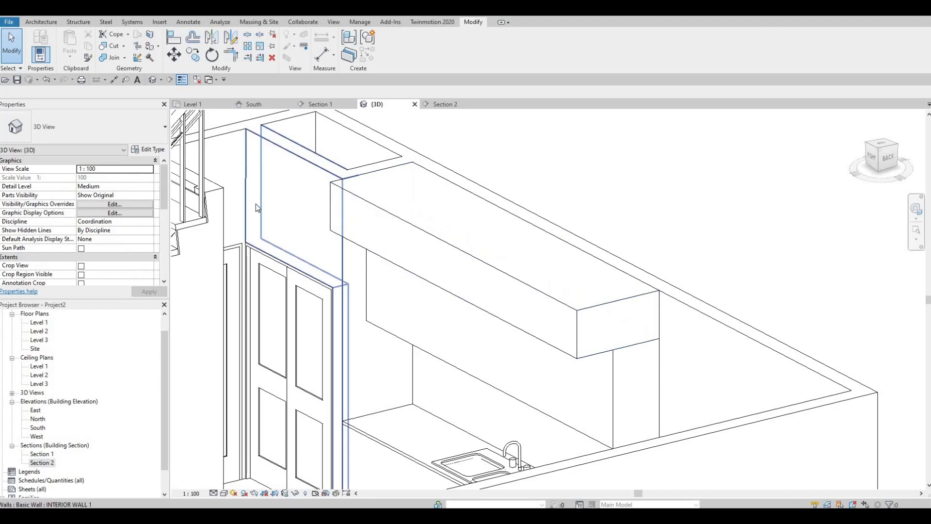
- Align the bulkhead end flush with the adjacent wall face using AL
key(a)
key(l)
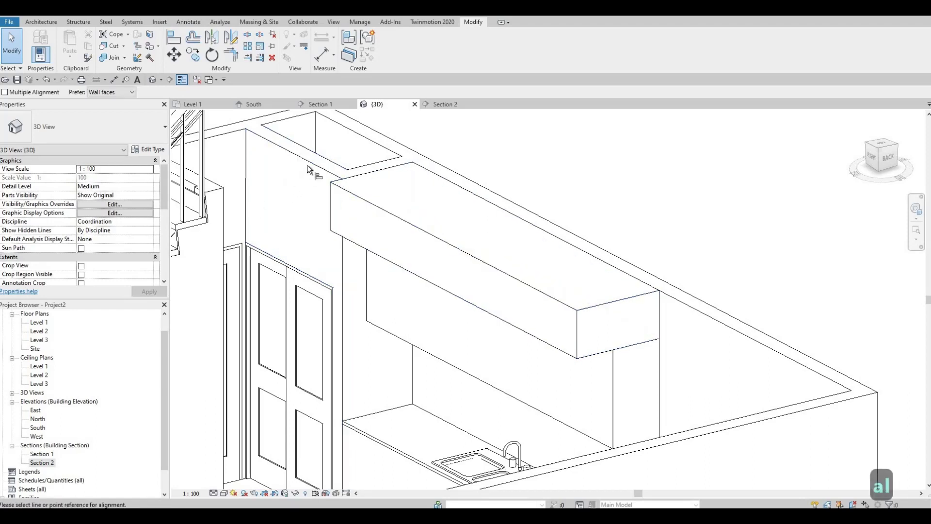
click(356, 203)
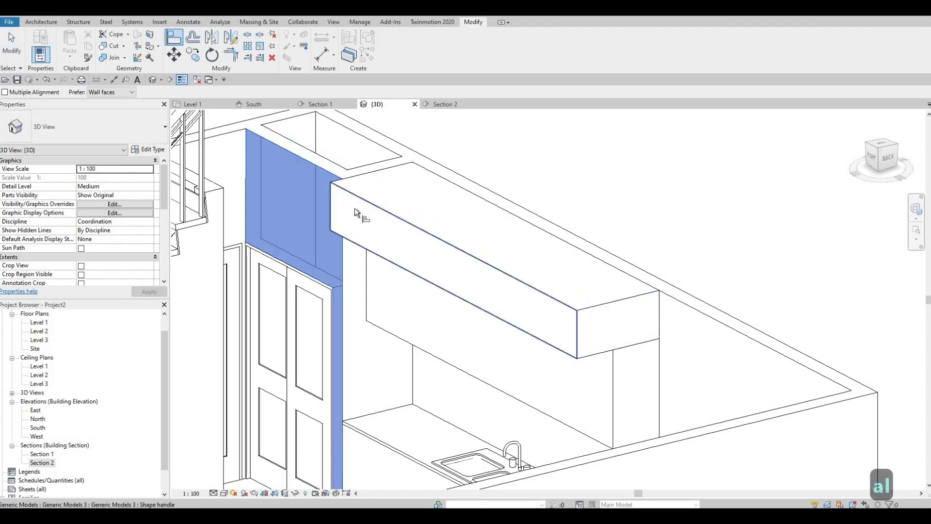
click(354, 207)
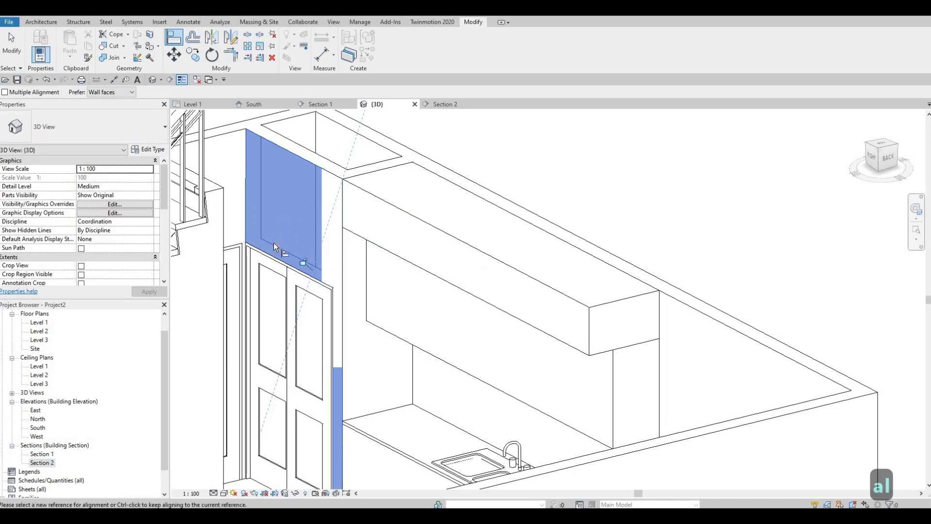
key(Escape)
- Pan and orbit the 3D view to a near-frontal view of the bulkhead above the upper cabinet
middle_drag(294, 331, 258, 295)
shift+middle_drag(289, 427, 310, 437)
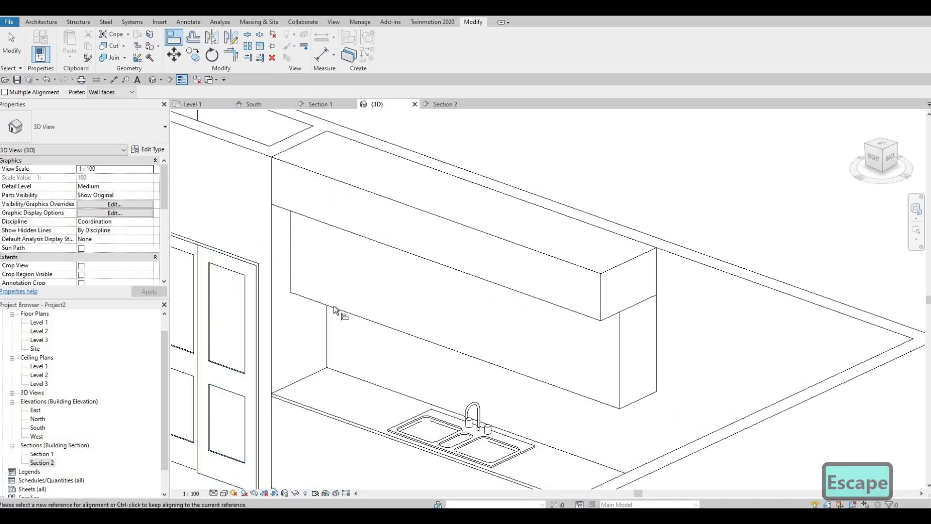
scroll(355, 368, down, 1)
middle_drag(388, 436, 388, 339)
scroll(488, 412, down, 2)
middle_drag(580, 427, 533, 399)
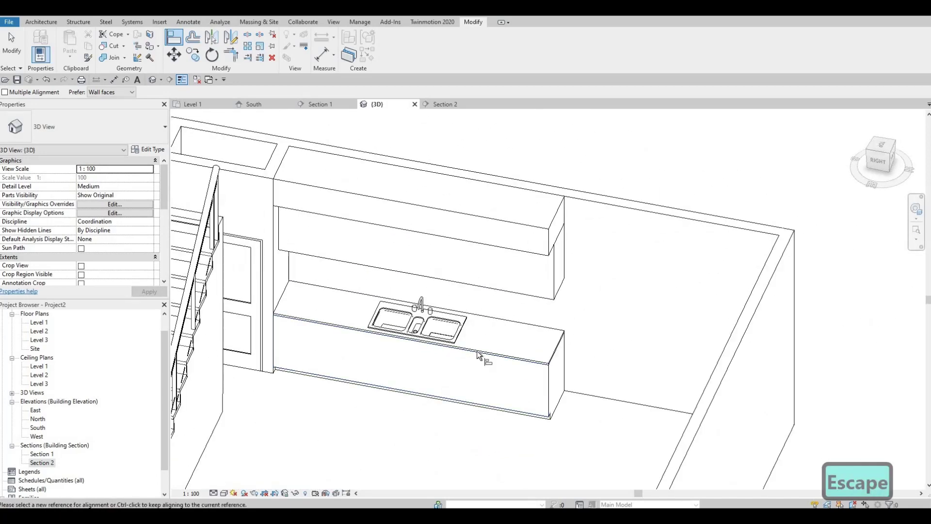
shift+middle_drag(479, 356, 593, 268)
scroll(593, 268, down, 1)
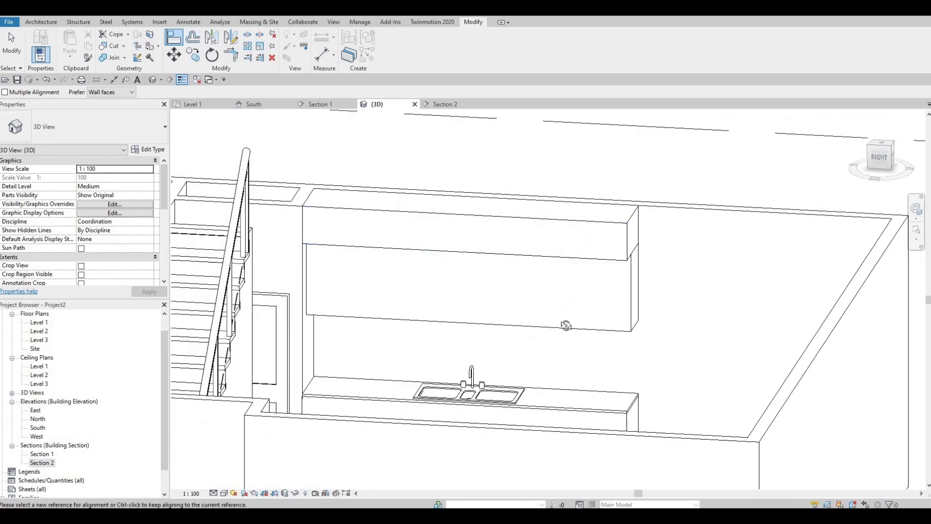
shift+middle_drag(608, 360, 572, 349)
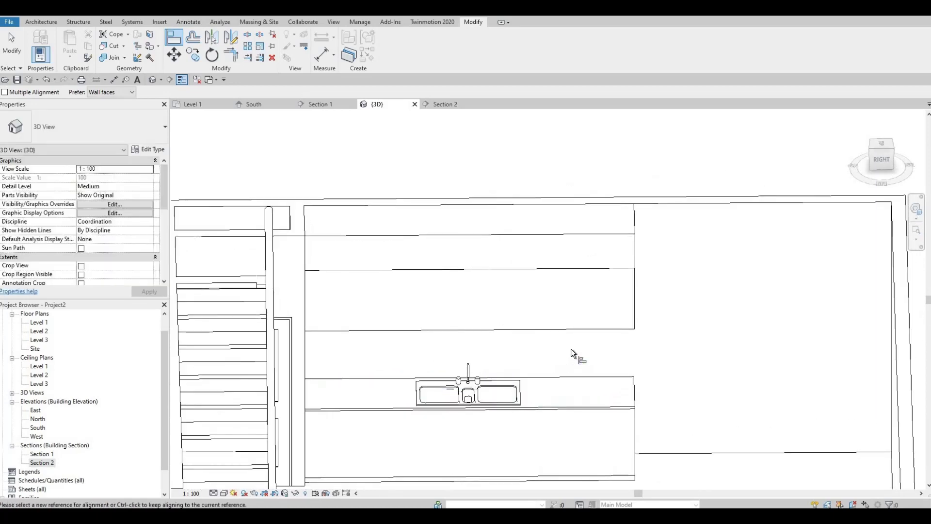
- In Section 2, create a new Generic Models in-place model with the default name
double_click(43, 464)
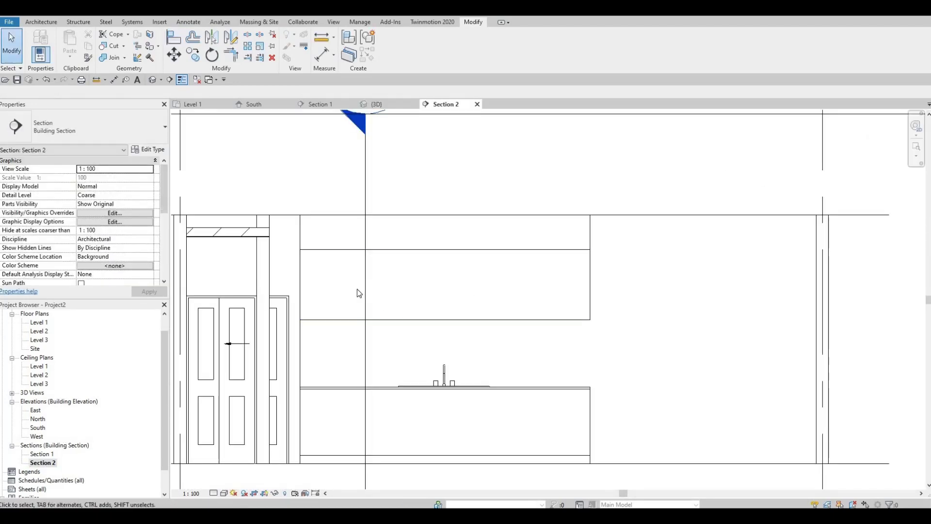
click(43, 22)
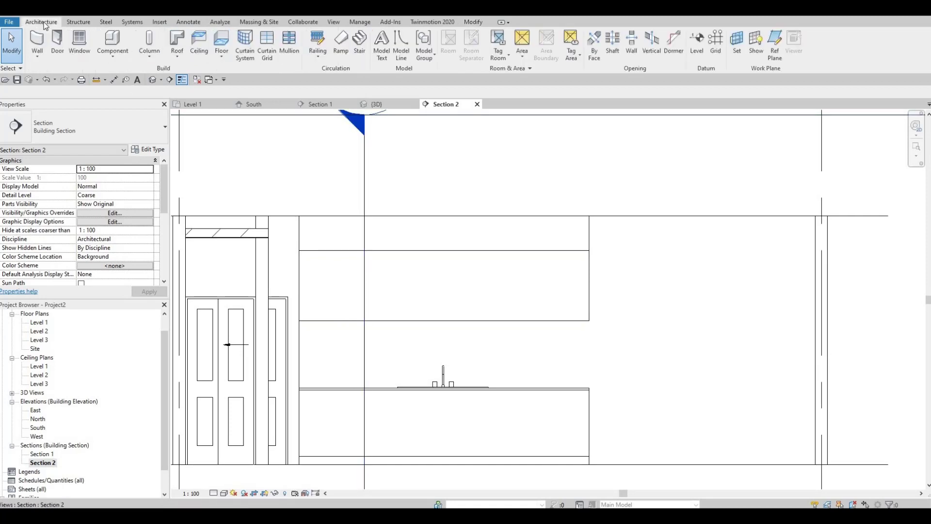
click(112, 57)
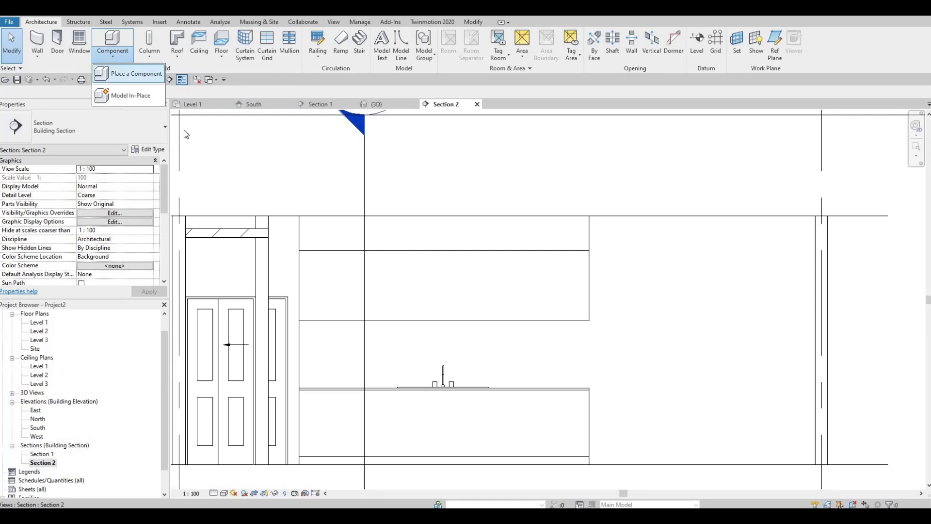
click(130, 95)
scroll(436, 264, down, 3)
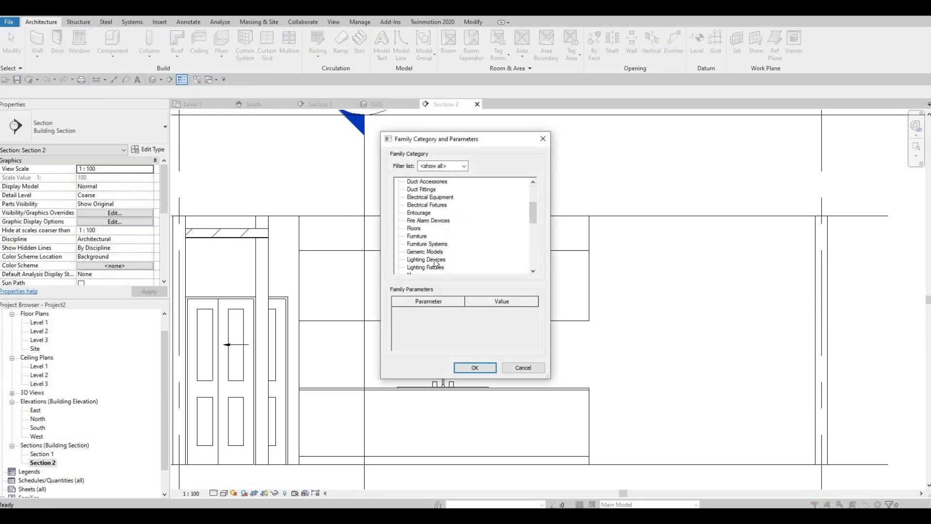
scroll(423, 235, down, 1)
click(425, 228)
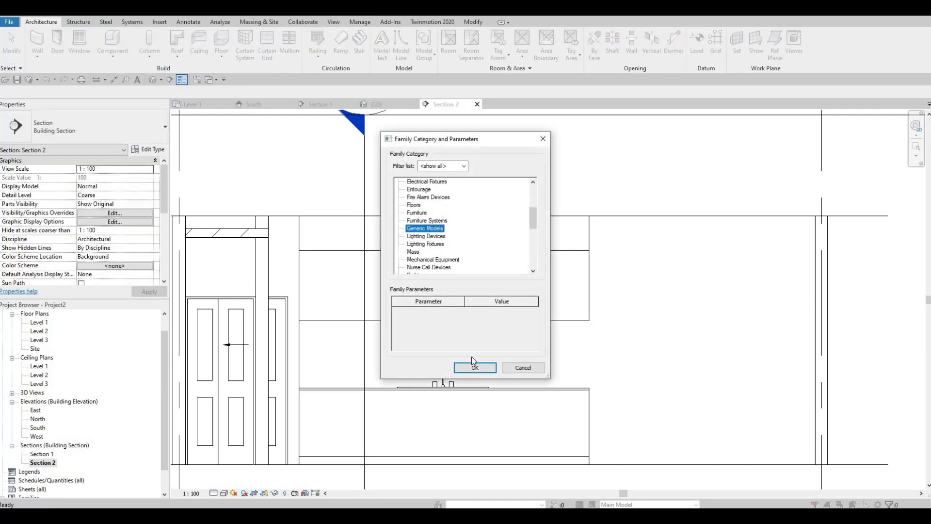
click(473, 367)
click(472, 277)
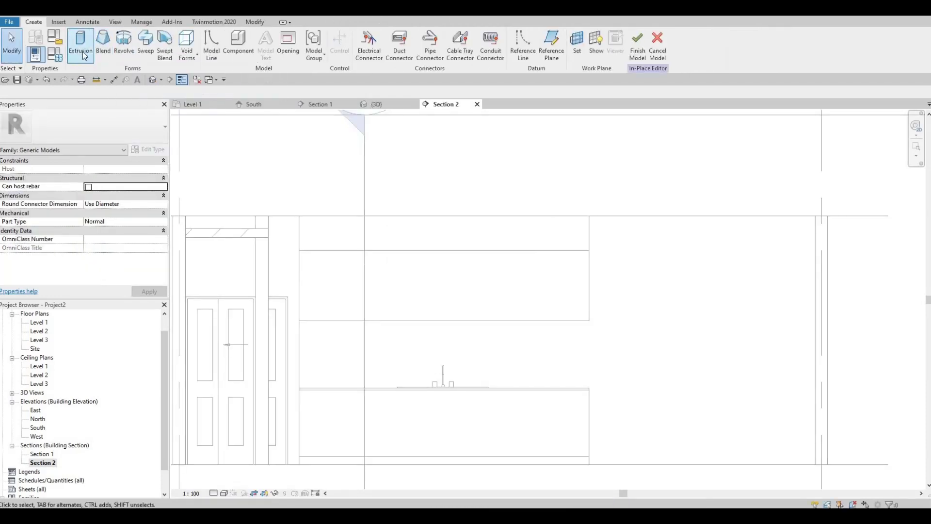
- Start an extrusion using the upper cabinet's face as the work plane
click(87, 58)
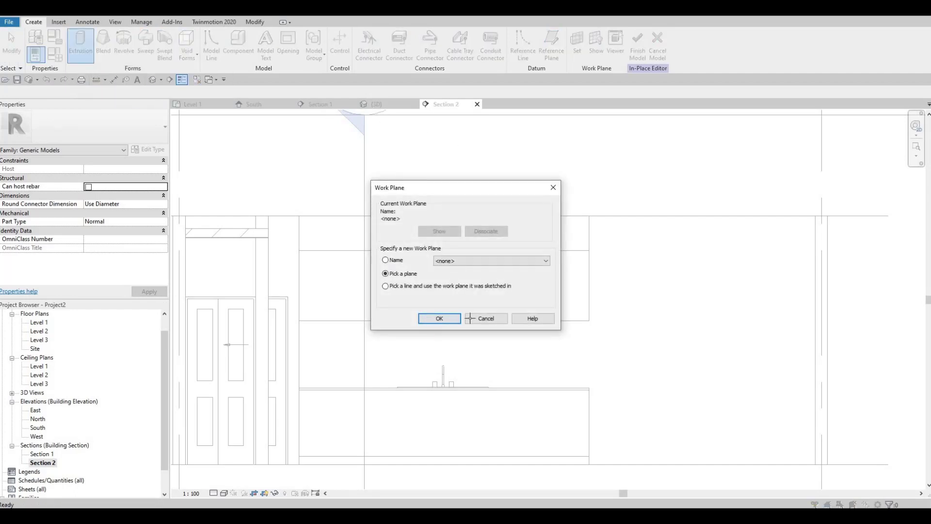
key(Return)
click(568, 307)
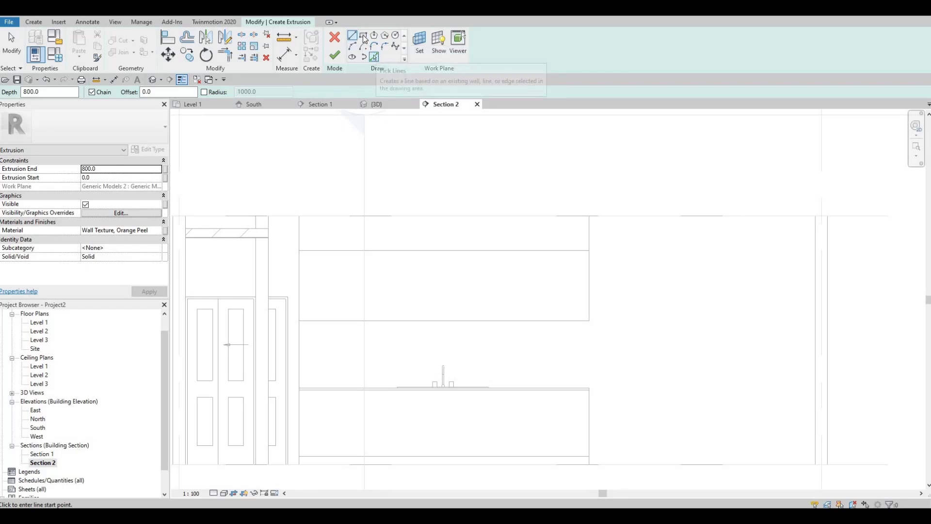
- Draw a rectangle between the cabinet's opposite corners, offset 10 inward from its outline
click(365, 37)
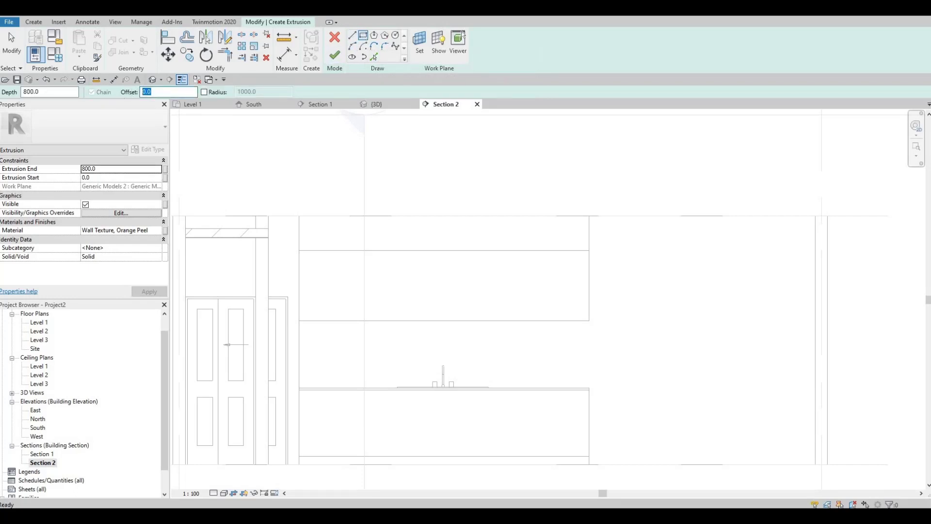
text(10)
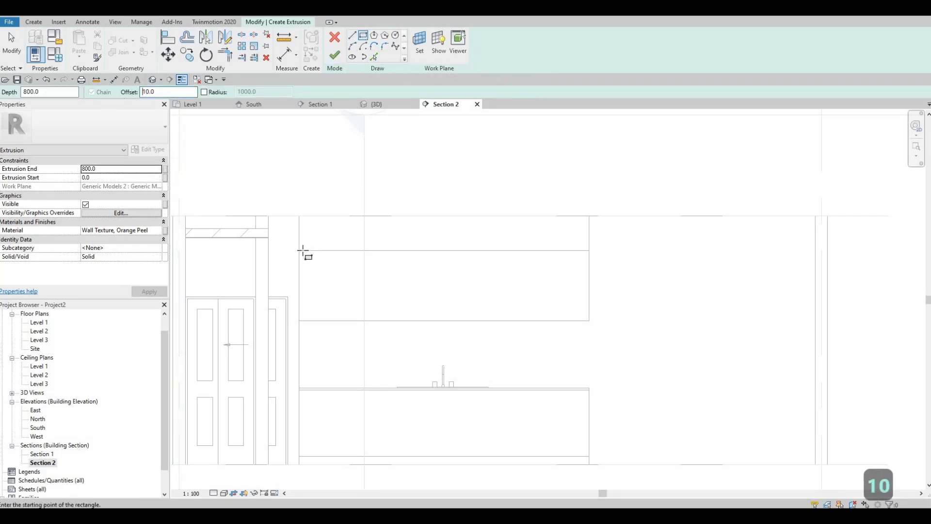
click(299, 251)
click(388, 291)
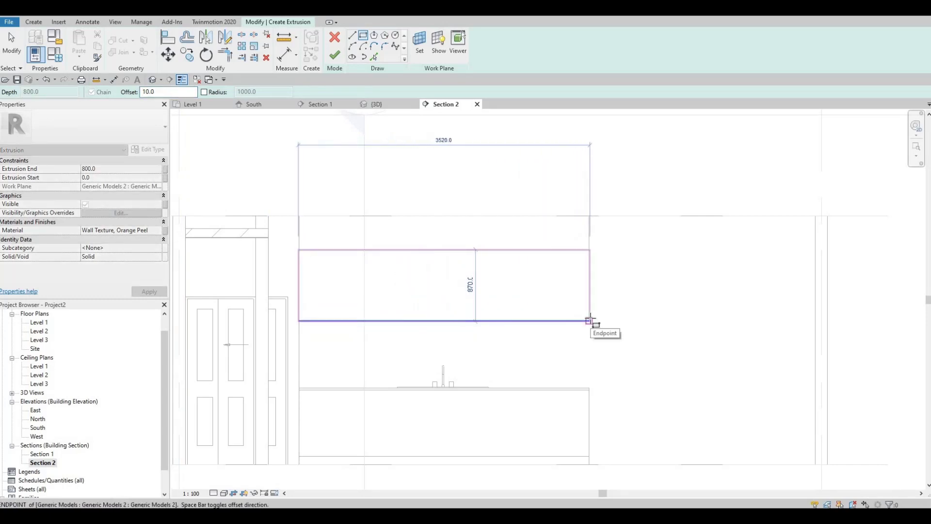
scroll(591, 320, up, 5)
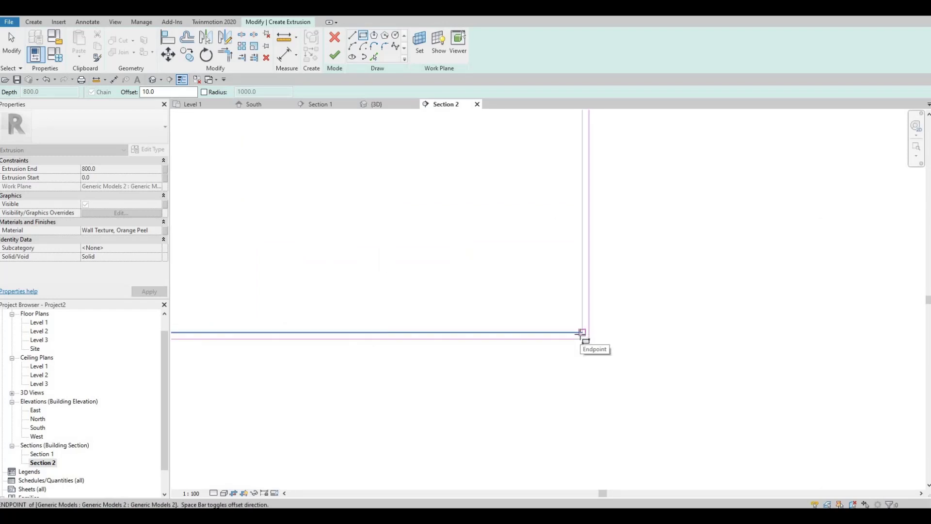
key(space)
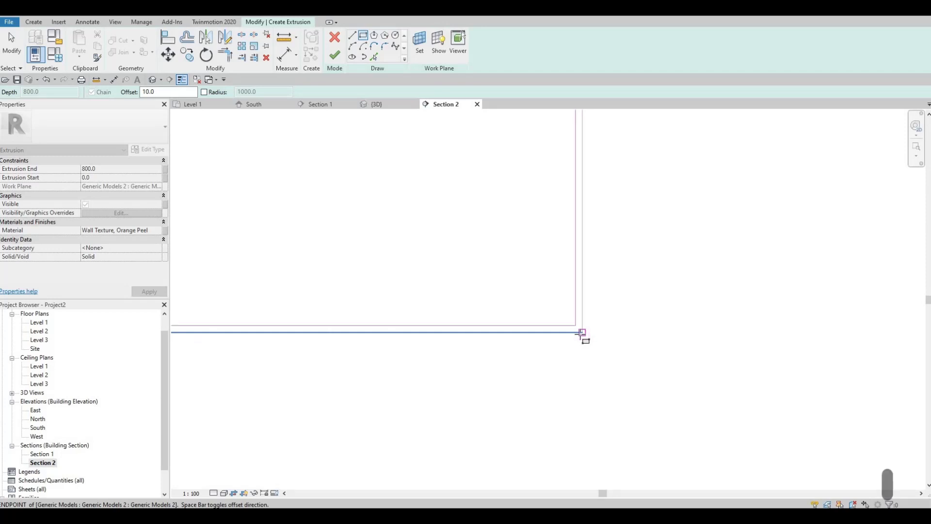
click(581, 333)
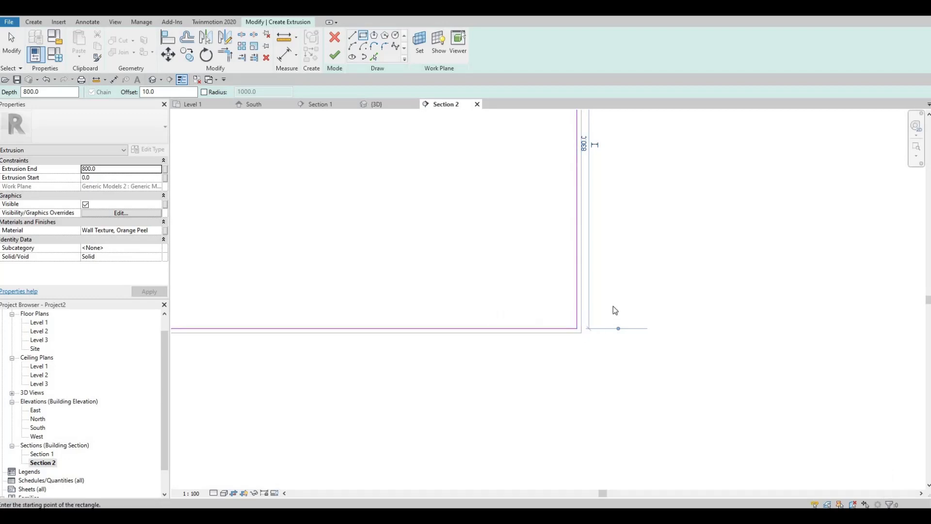
key(Escape)
key(Escape)
middle_drag(450, 263, 553, 263)
scroll(554, 262, down, 5)
middle_drag(290, 224, 398, 253)
scroll(397, 253, down, 2)
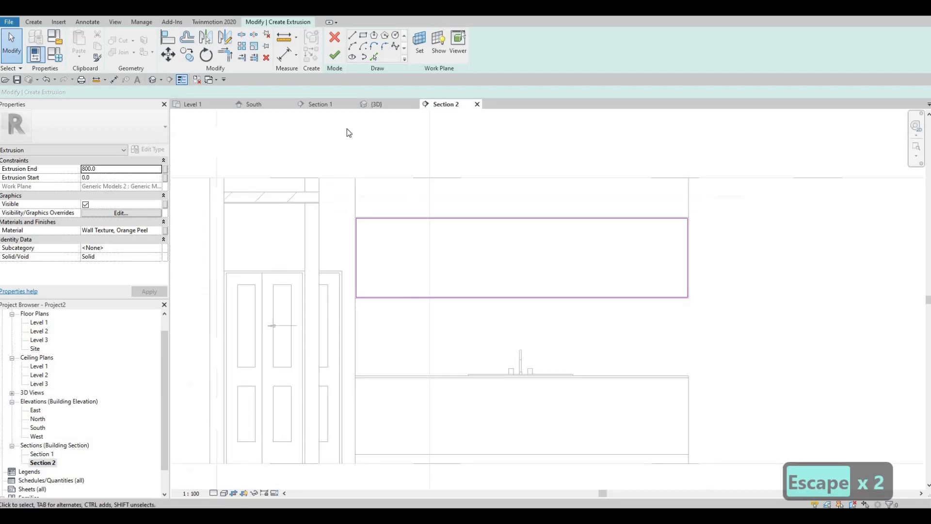
scroll(398, 253, up, 2)
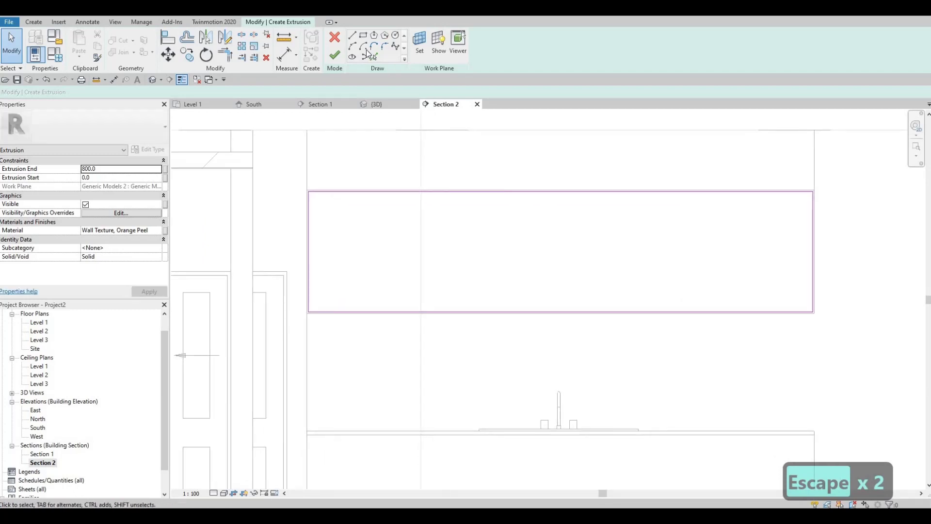
- Search BIRCH in the Material Browser and set the extrusion material to Birch - Glossy
click(157, 232)
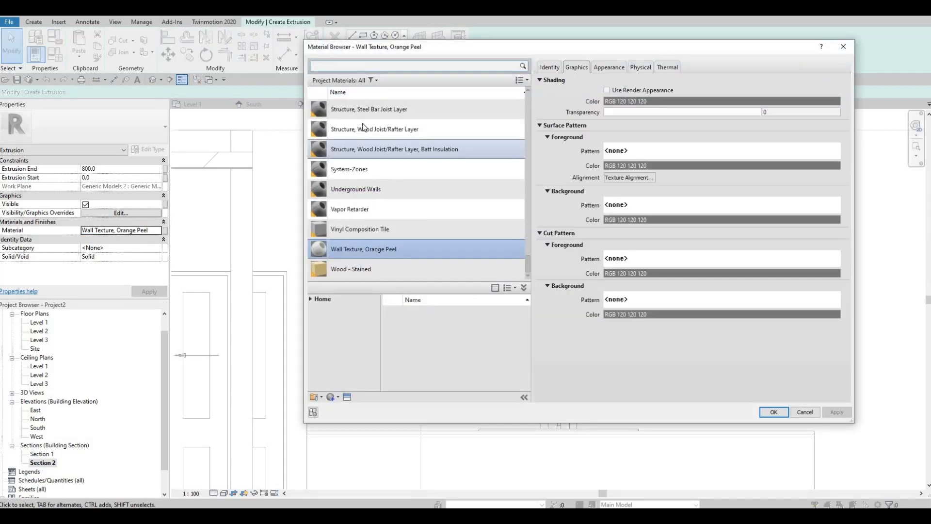
scroll(364, 109, up, 1)
click(360, 65)
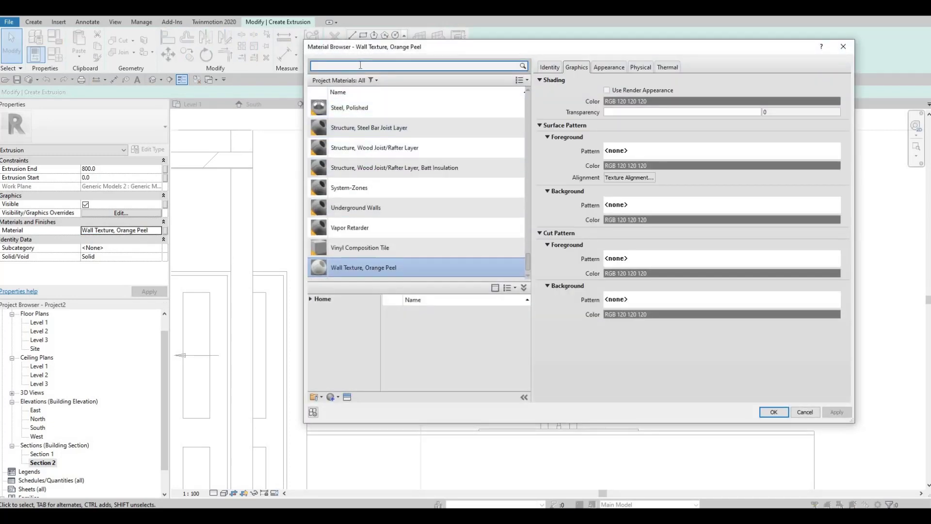
text(BIRCH)
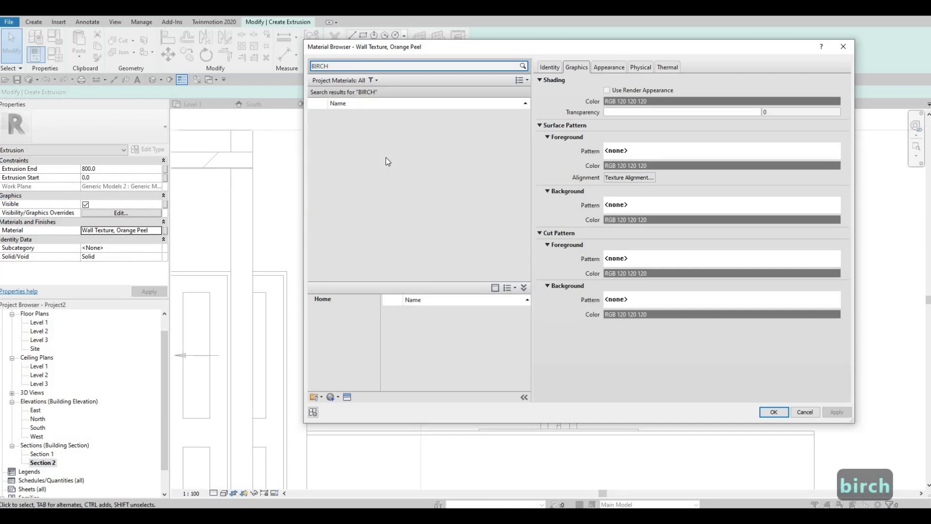
click(393, 125)
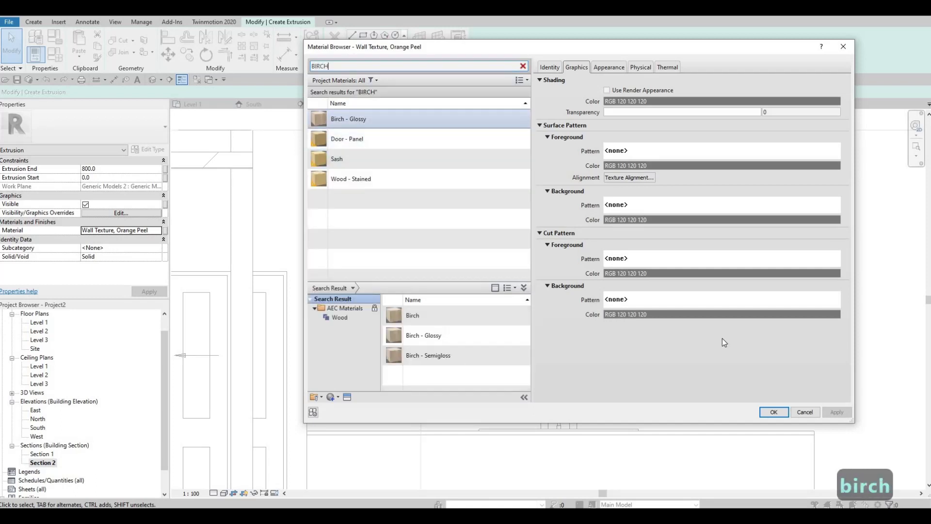
click(774, 412)
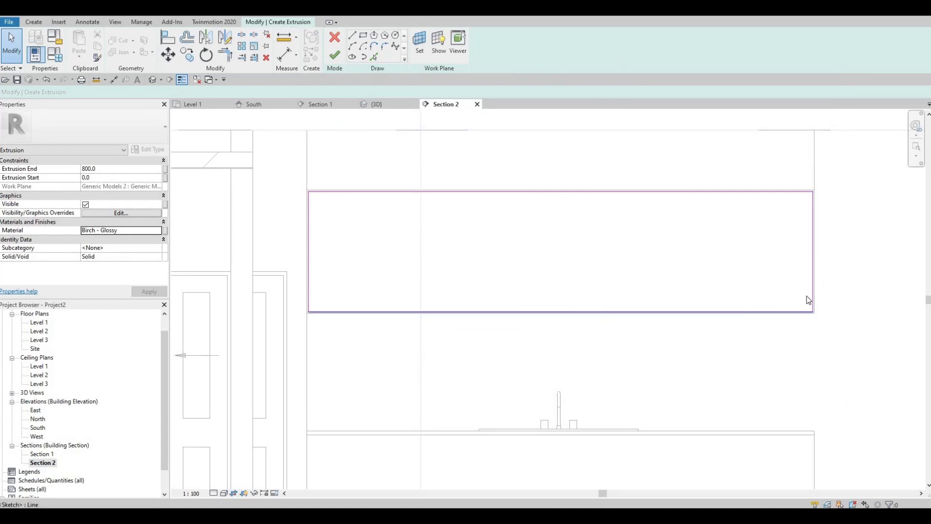
- Draw a vertical line from the rectangle's top-edge midpoint to its bottom-edge midpoint
scroll(807, 295, up, 2)
middle_drag(502, 166, 642, 206)
scroll(642, 206, down, 2)
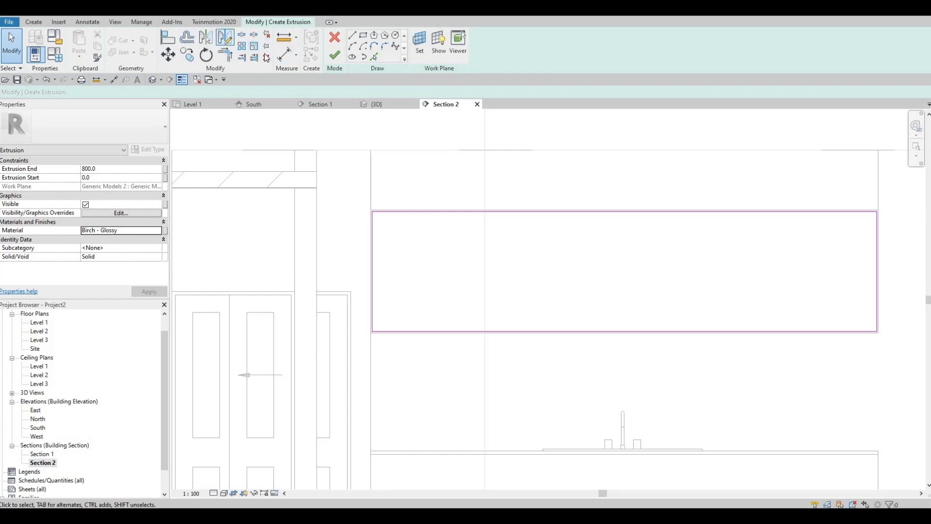
click(352, 35)
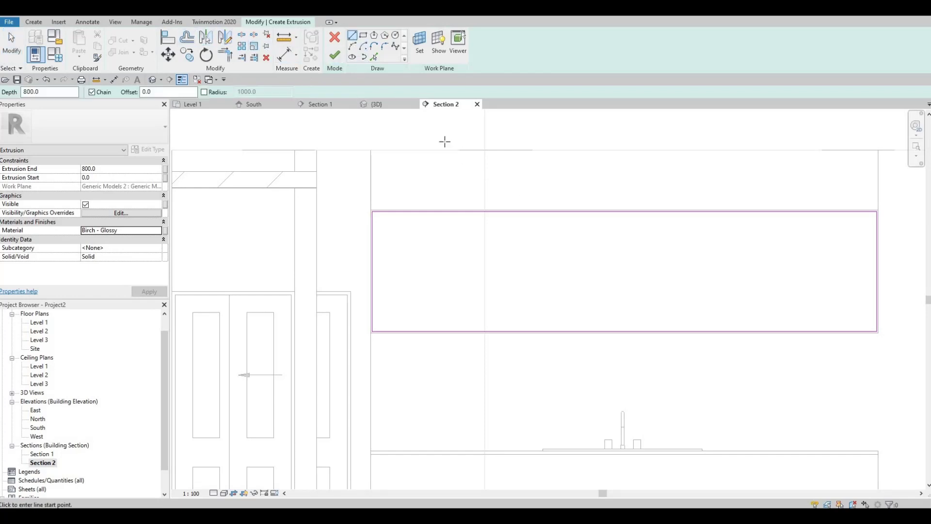
scroll(562, 208, up, 1)
middle_drag(628, 216, 538, 164)
scroll(538, 164, down, 1)
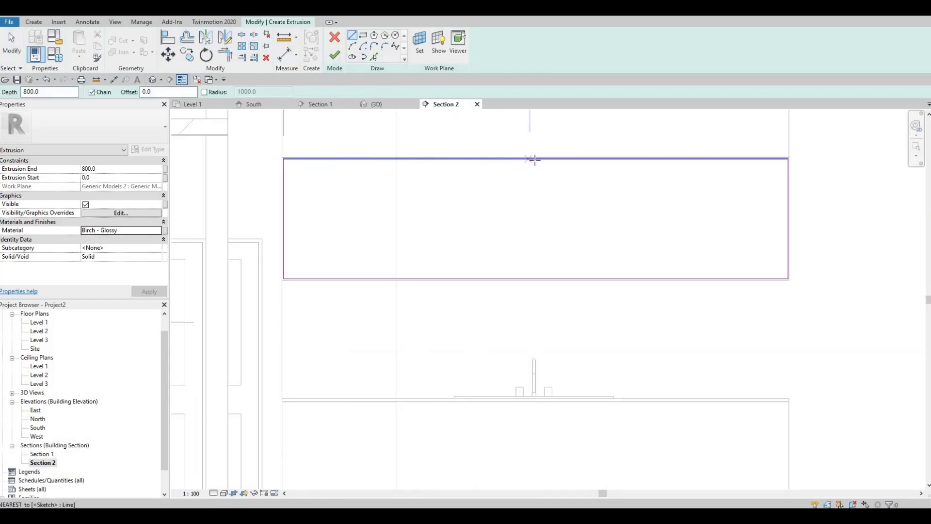
click(535, 158)
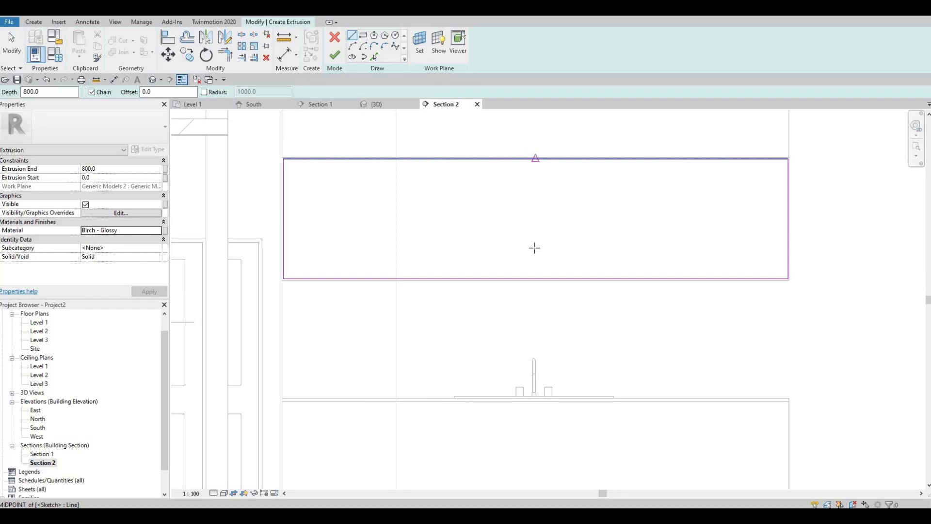
click(536, 279)
key(Escape)
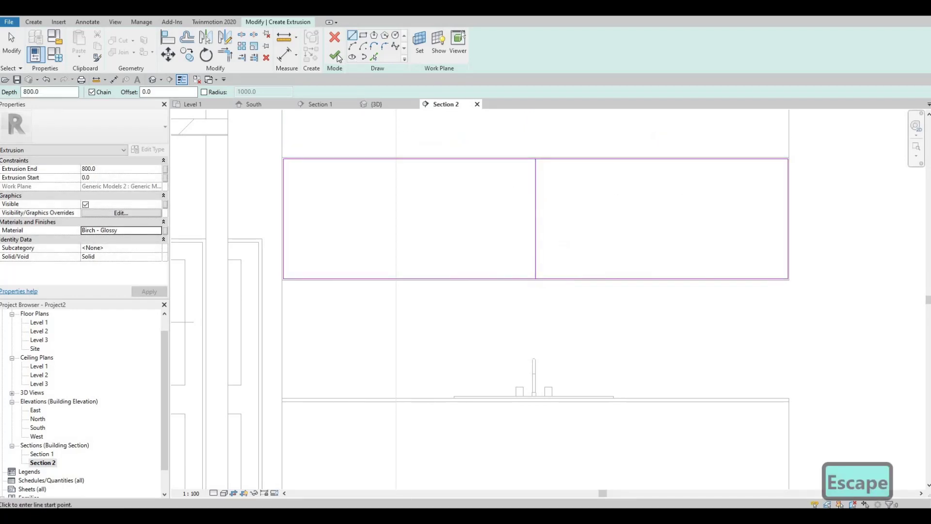
click(374, 58)
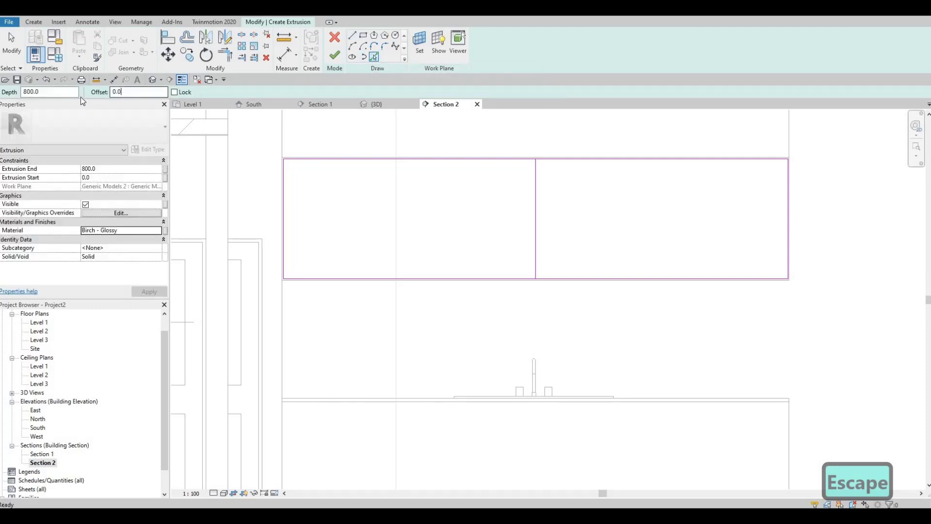
- Add a line offset 5 from the middle divider with Pick Lines
drag(128, 92, 81, 101)
text(5)
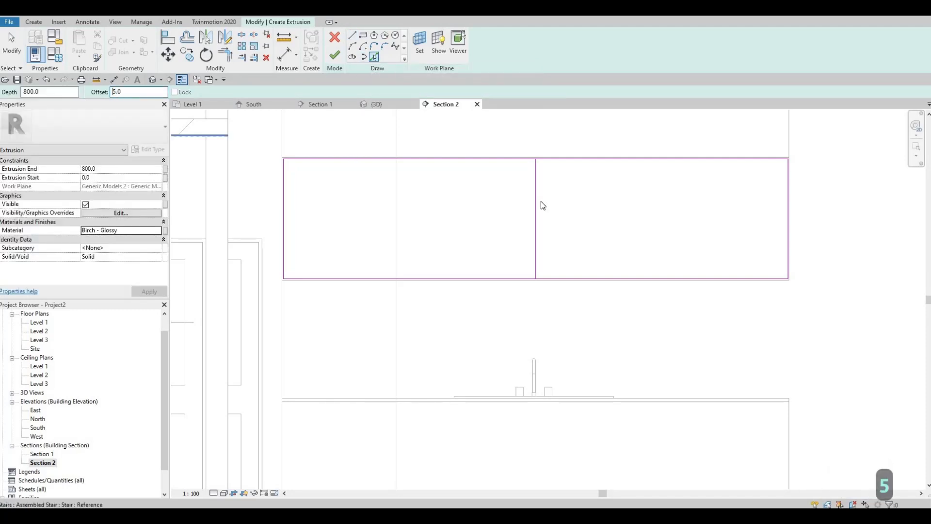
scroll(531, 221, up, 5)
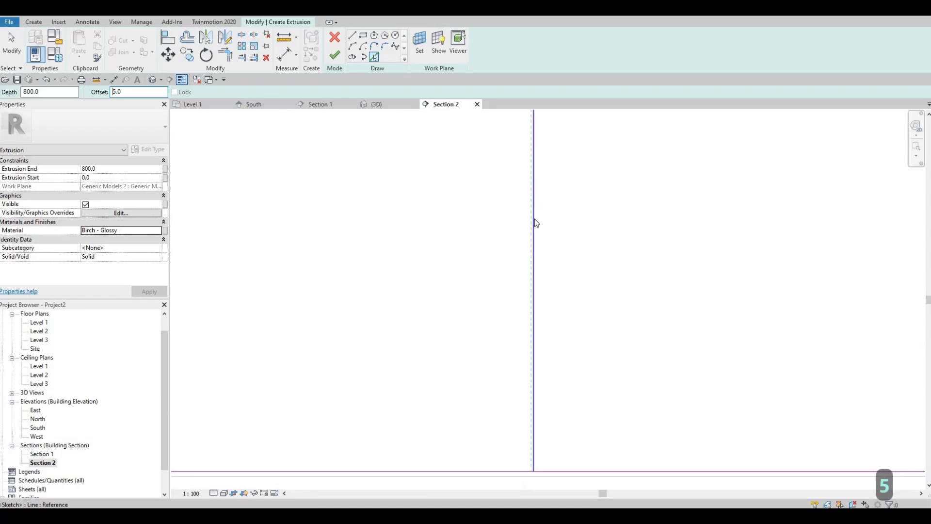
click(538, 224)
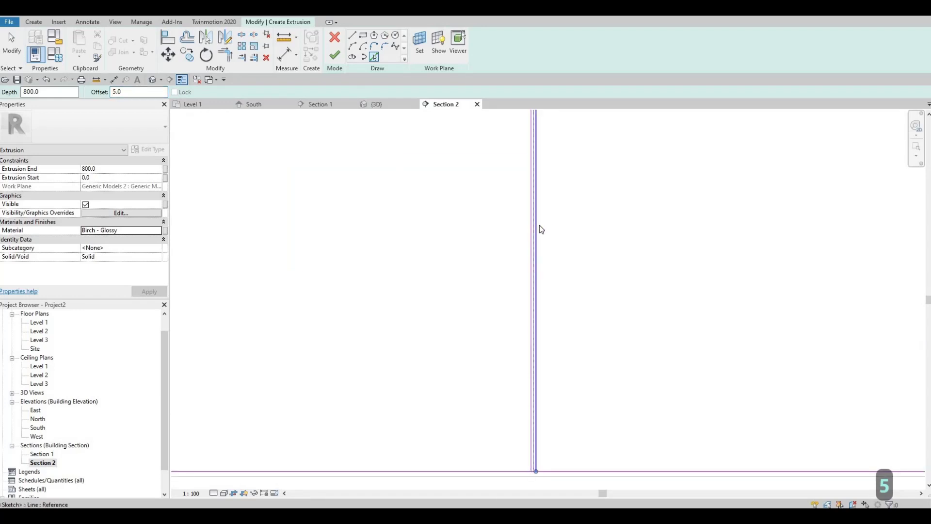
key(Escape)
key(Escape)
- Delete the original middle divider, leaving a pair of closely spaced lines
key(Escape)
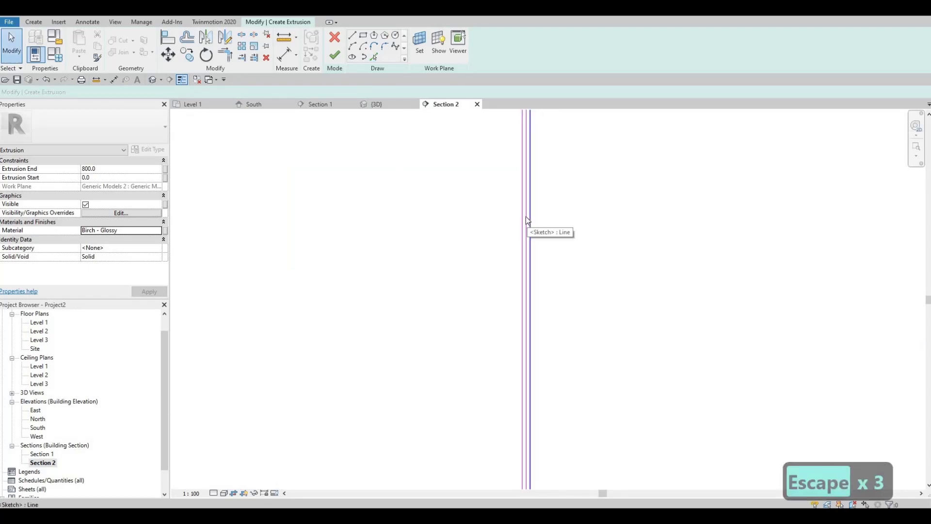
click(528, 209)
key(Escape)
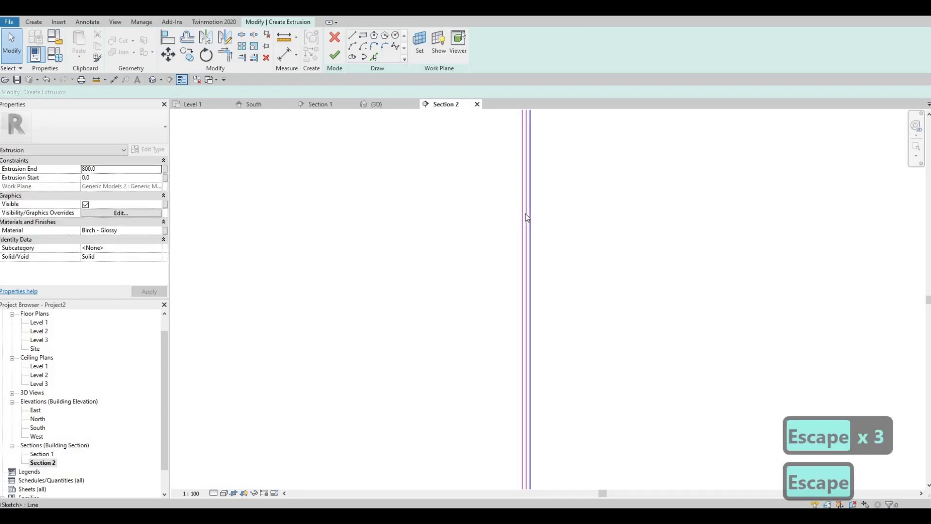
scroll(526, 215, up, 2)
click(525, 214)
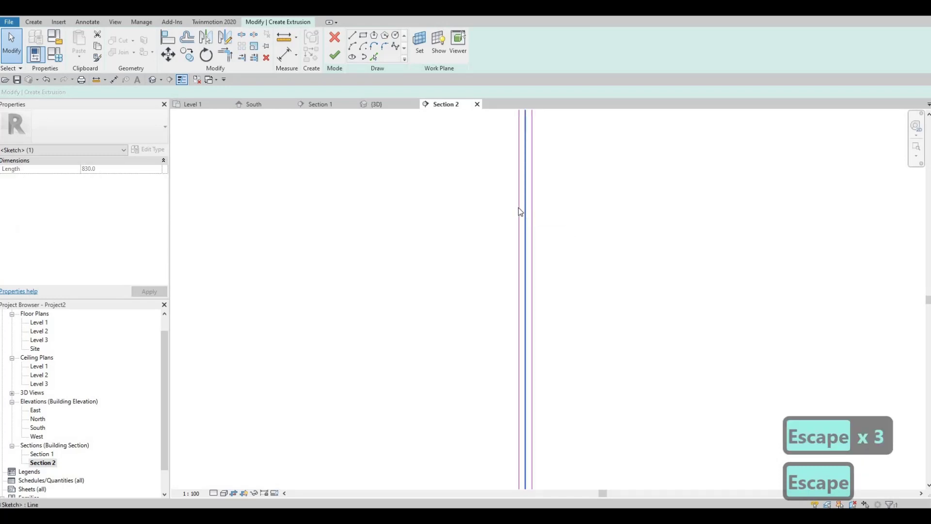
key(Delete)
scroll(517, 221, down, 2)
scroll(517, 223, down, 2)
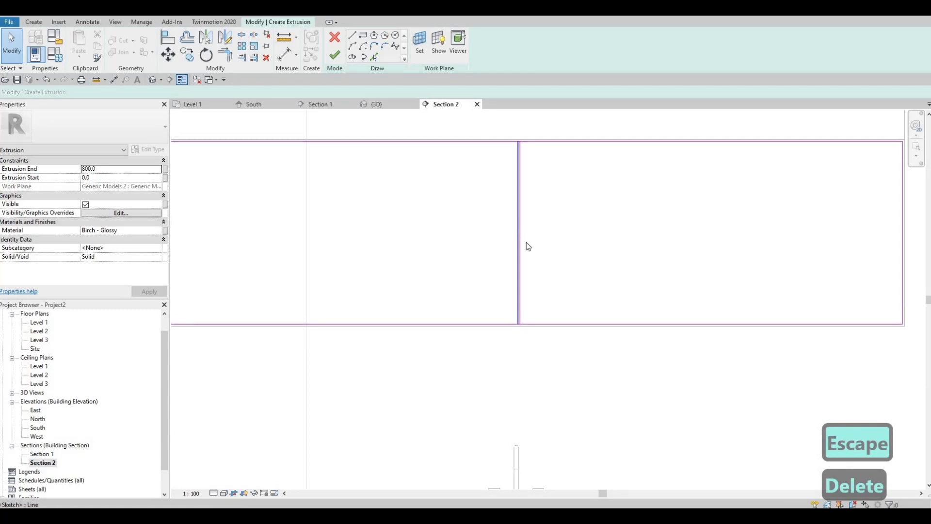
scroll(528, 245, down, 2)
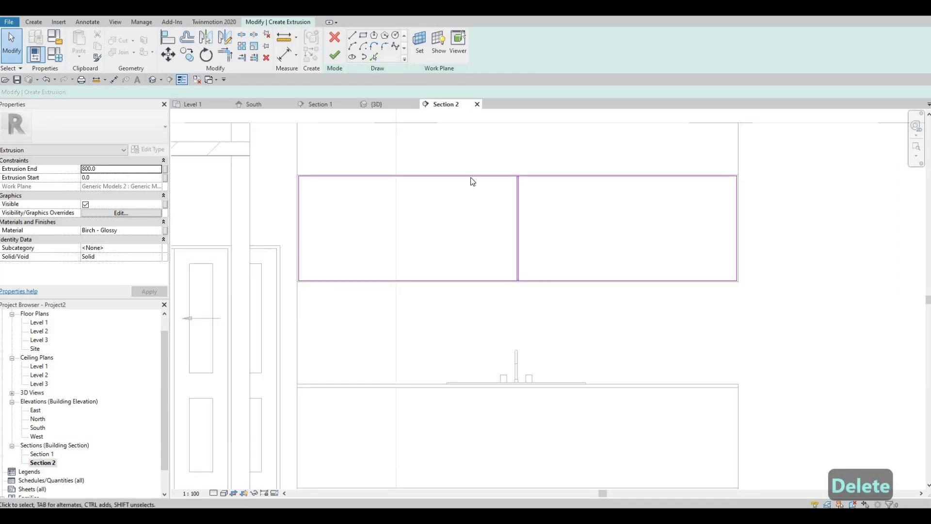
scroll(343, 150, up, 2)
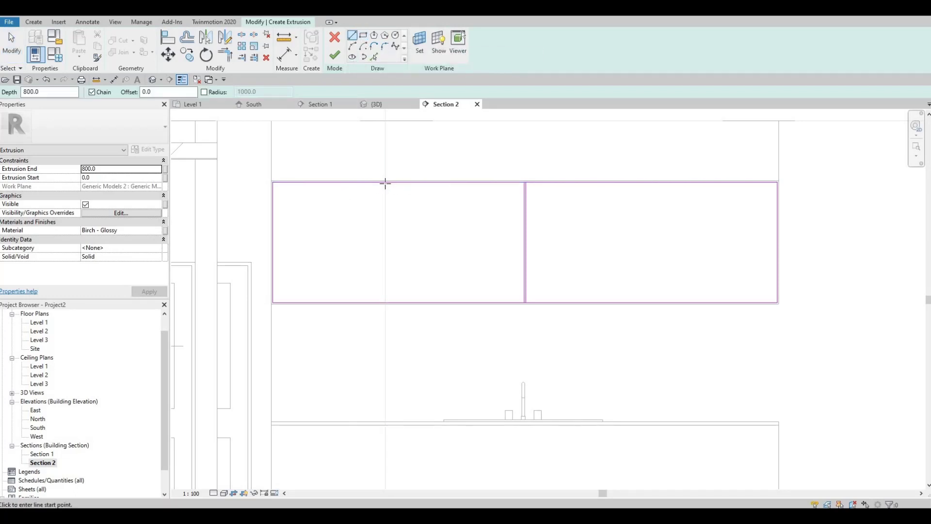
click(403, 183)
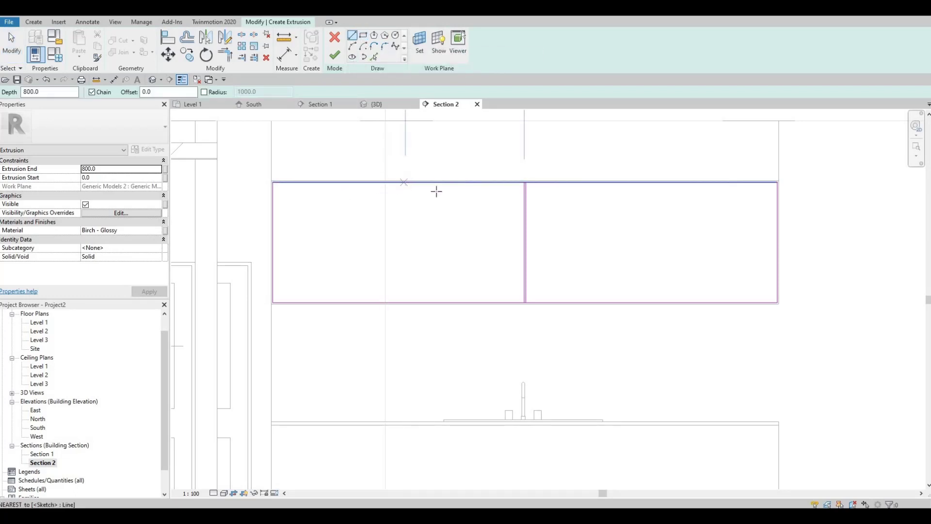
scroll(405, 187, down, 2)
key(Escape)
scroll(486, 225, up, 2)
key(Escape)
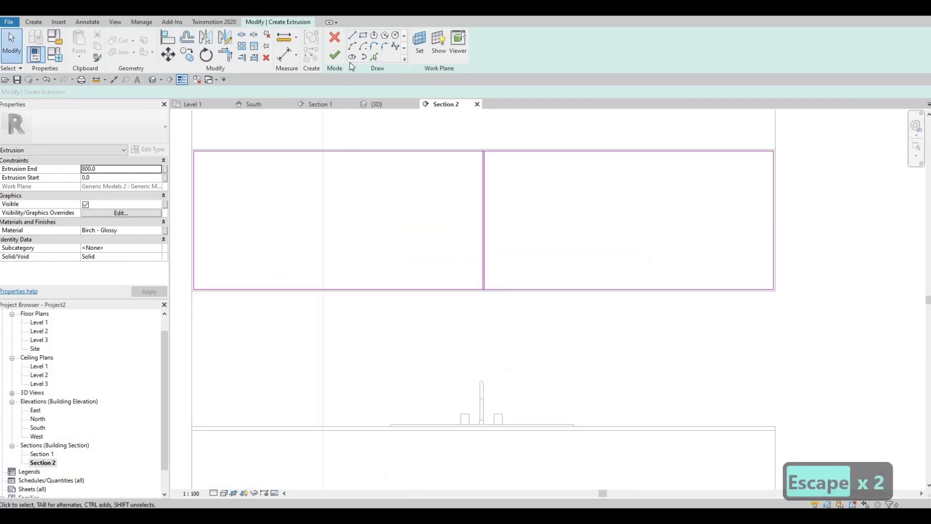
click(374, 57)
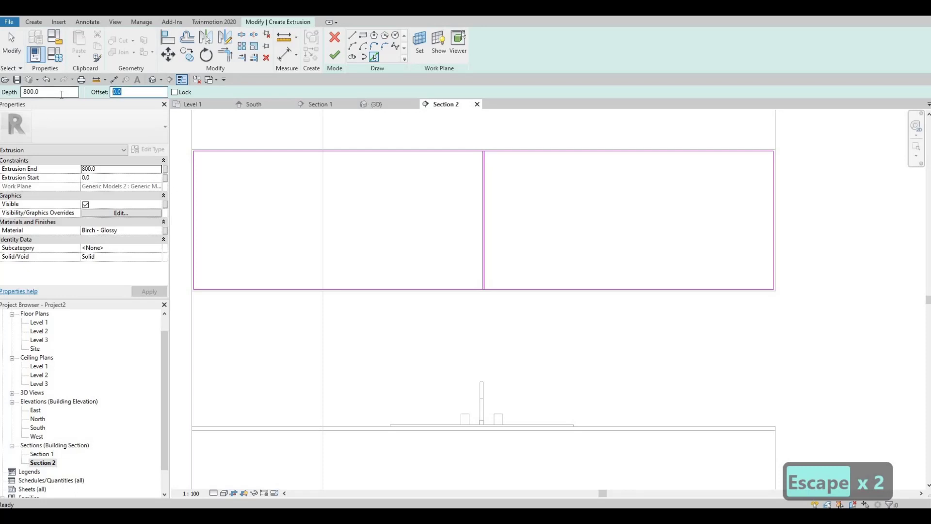
- Pick-offset four vertical dividers at 600 spacing, two each side of the middle, making six panels
text(400)
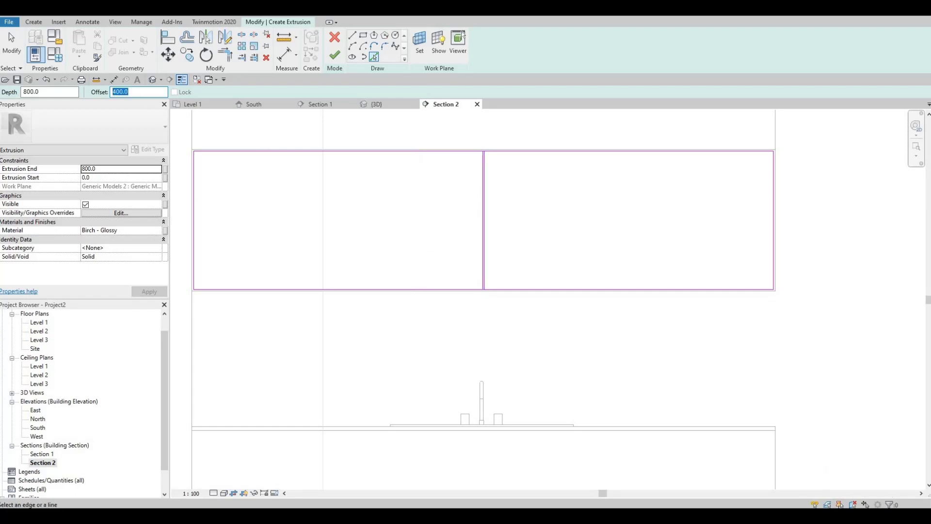
text(600)
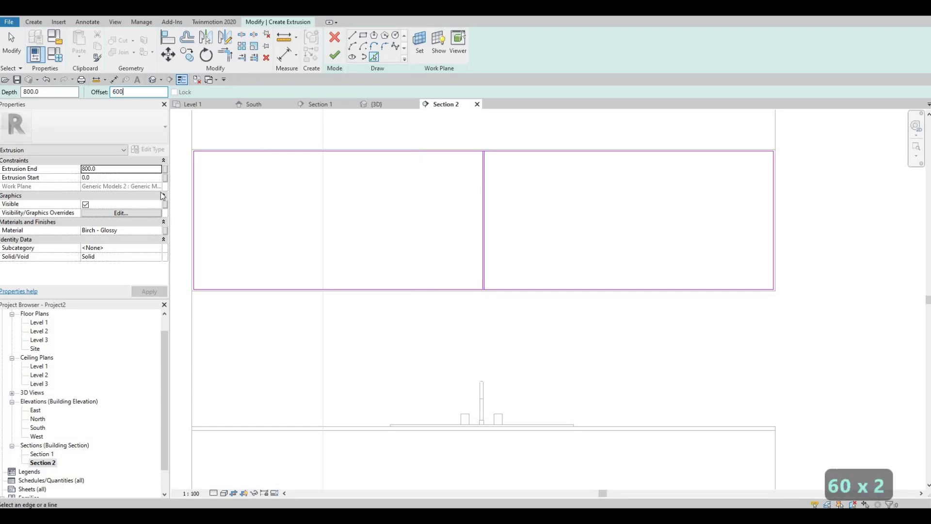
click(483, 223)
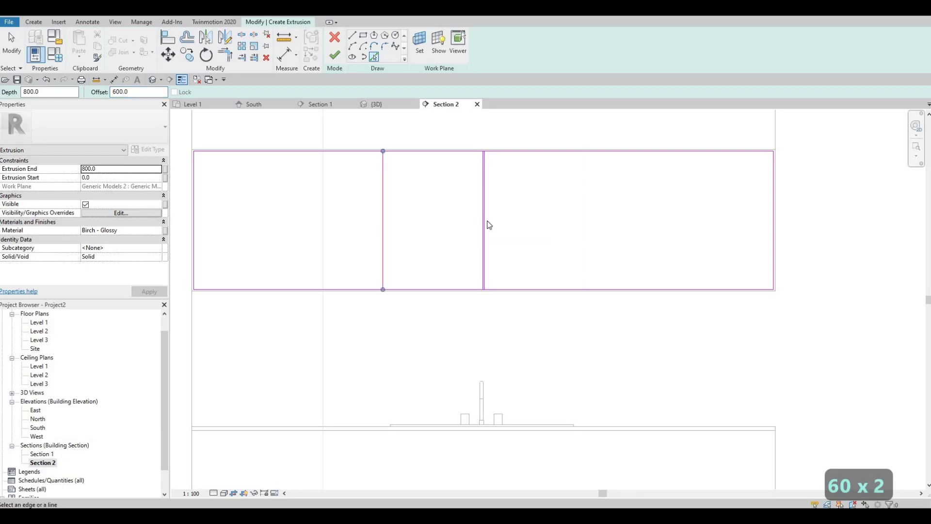
scroll(487, 227, up, 2)
click(482, 224)
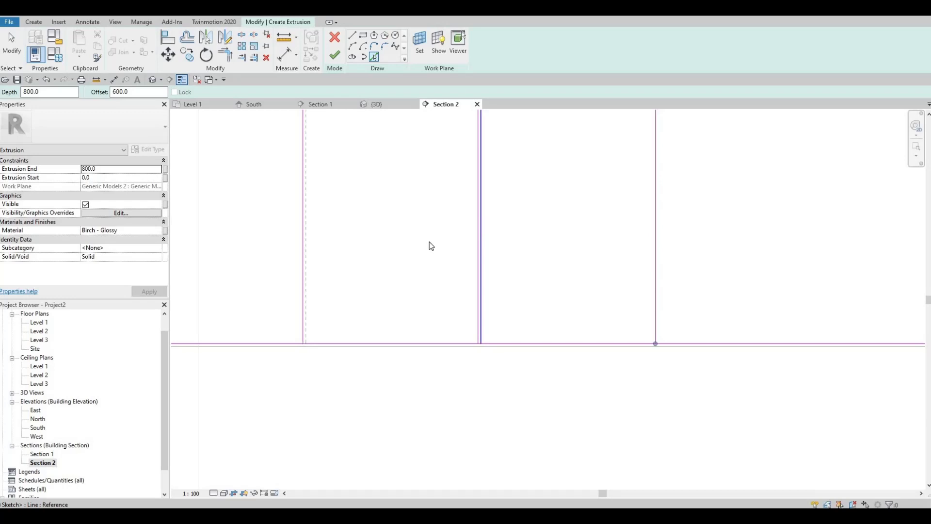
scroll(430, 246, down, 2)
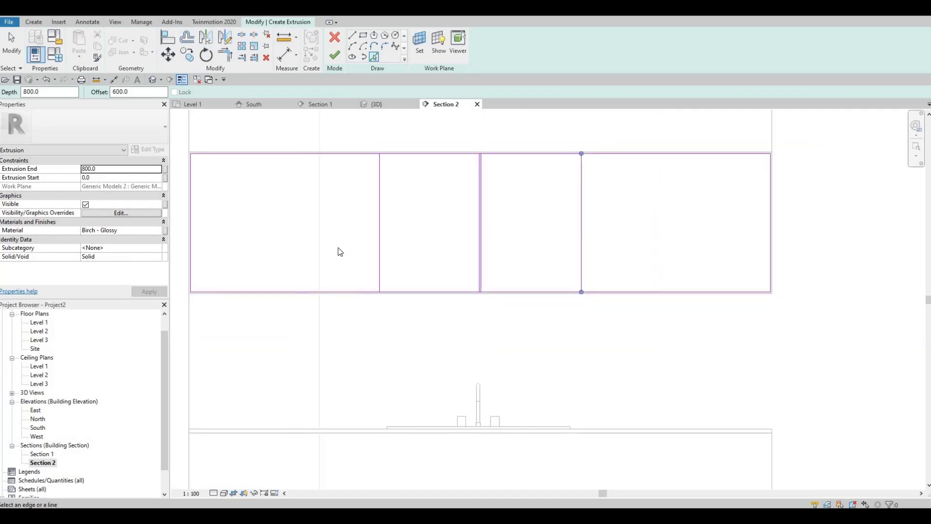
click(377, 235)
click(657, 258)
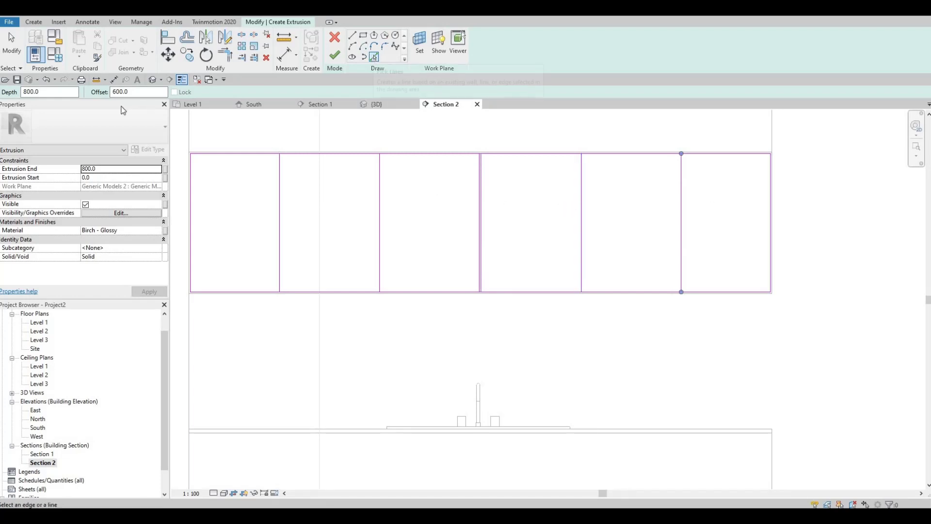
key(Tab)
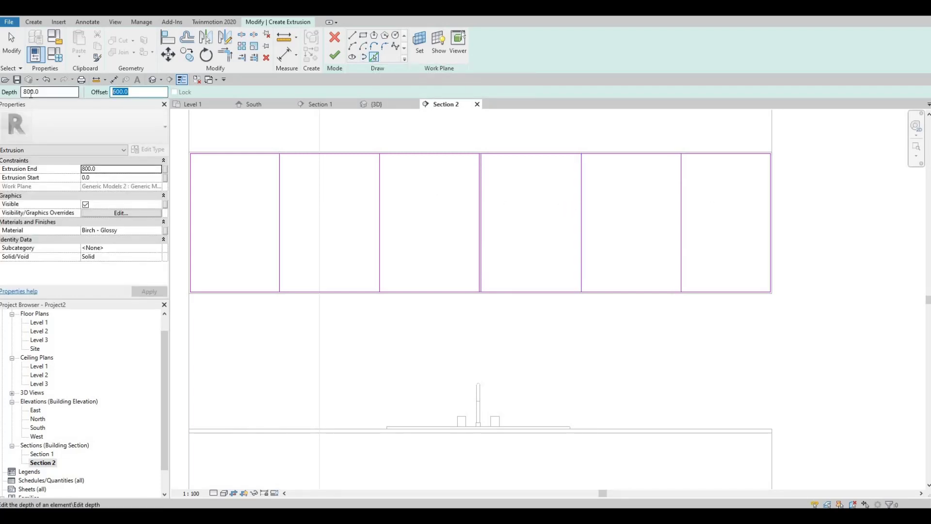
- Add a parallel line offset 10 beside each divider to leave gaps between panels
text(10)
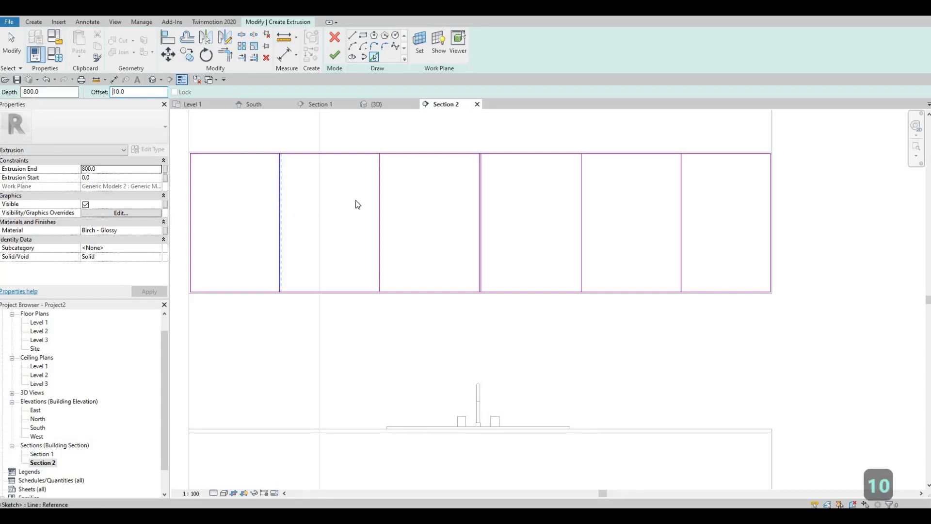
click(380, 199)
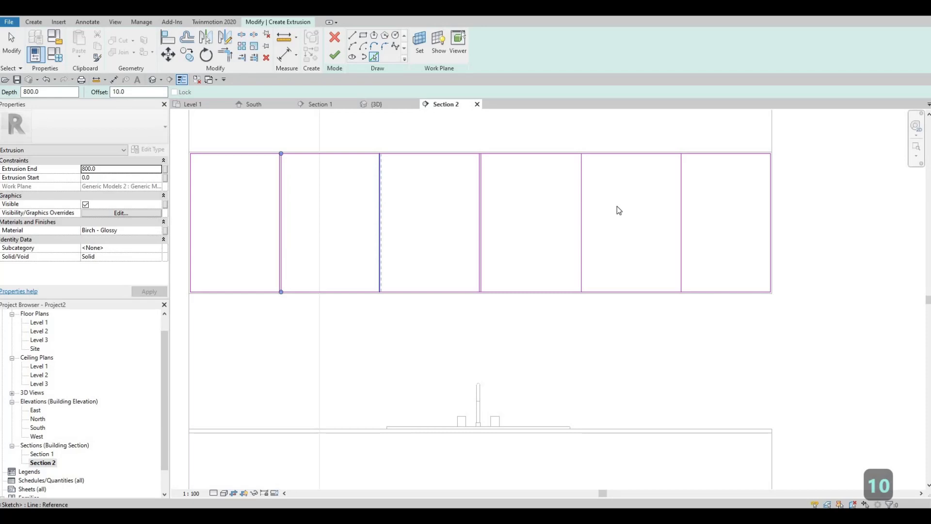
click(584, 201)
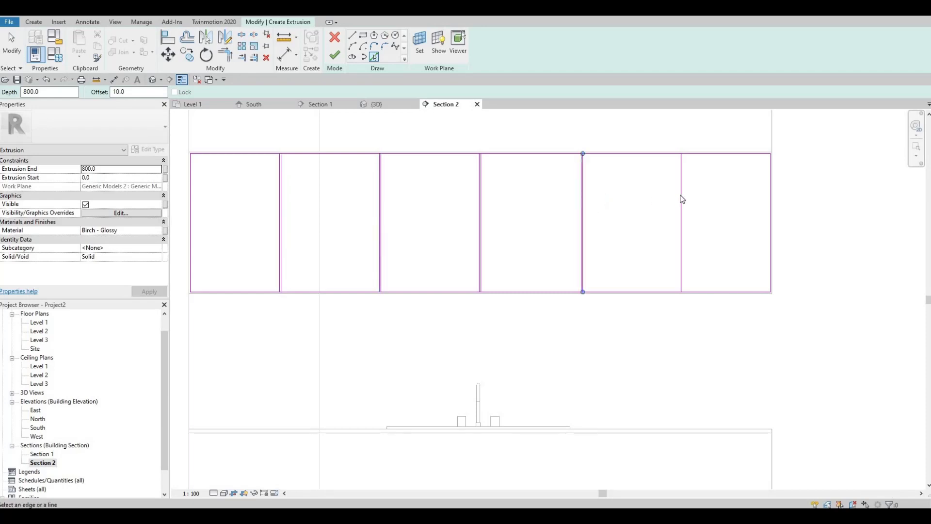
click(682, 200)
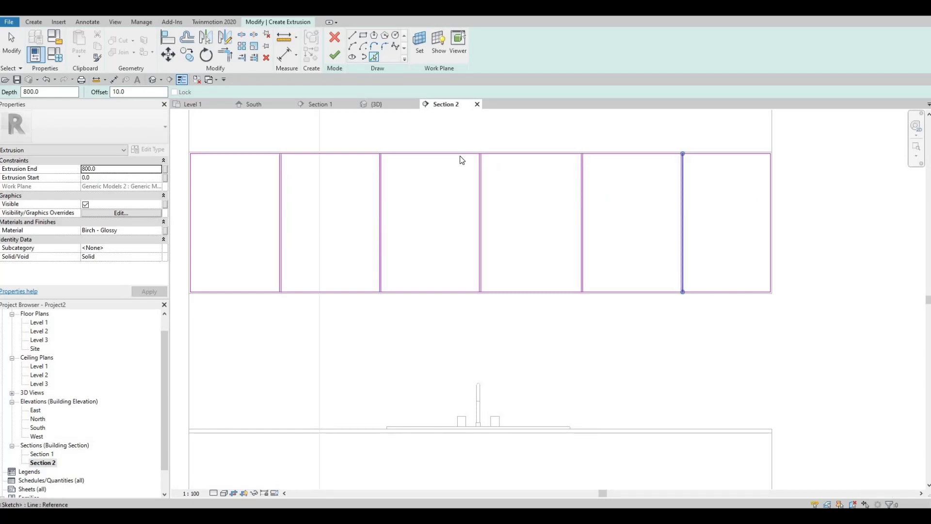
key(Escape)
key(Escape)
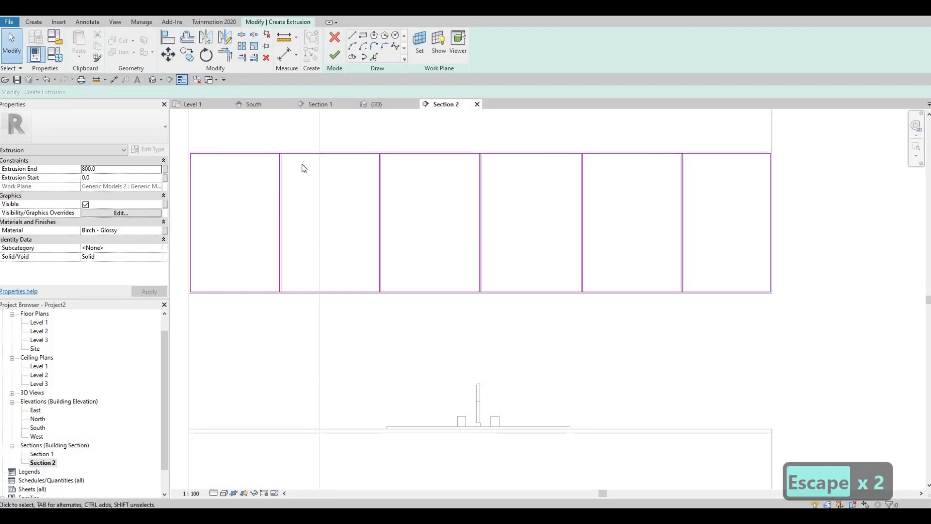
key(s)
key(l)
scroll(291, 146, up, 5)
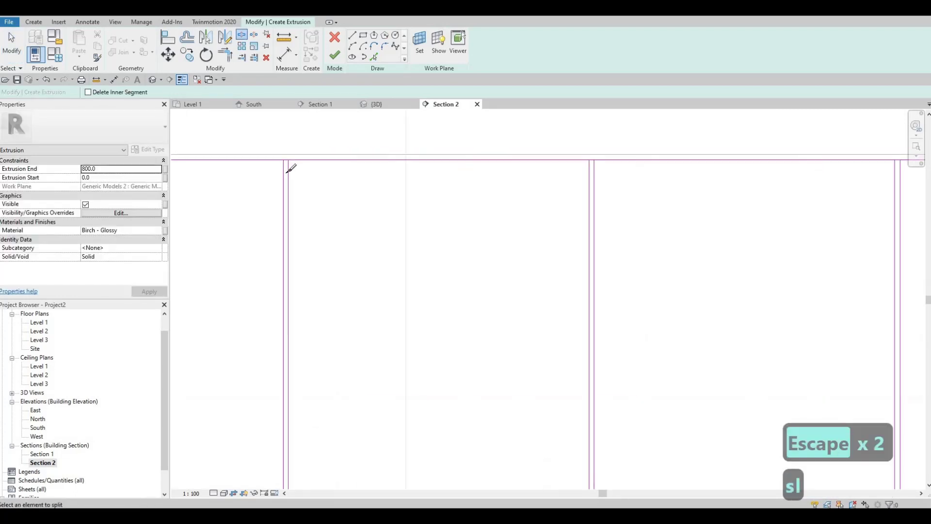
- Split the sketch's top edge at each of the four divider gaps
scroll(288, 158, up, 5)
click(285, 171)
scroll(432, 188, down, 4)
middle_drag(596, 186, 499, 176)
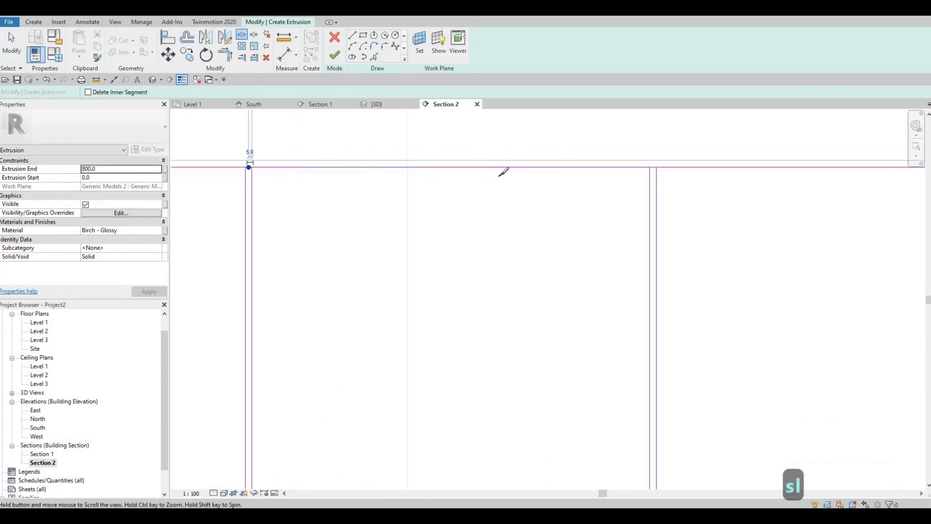
scroll(504, 172, up, 3)
click(498, 176)
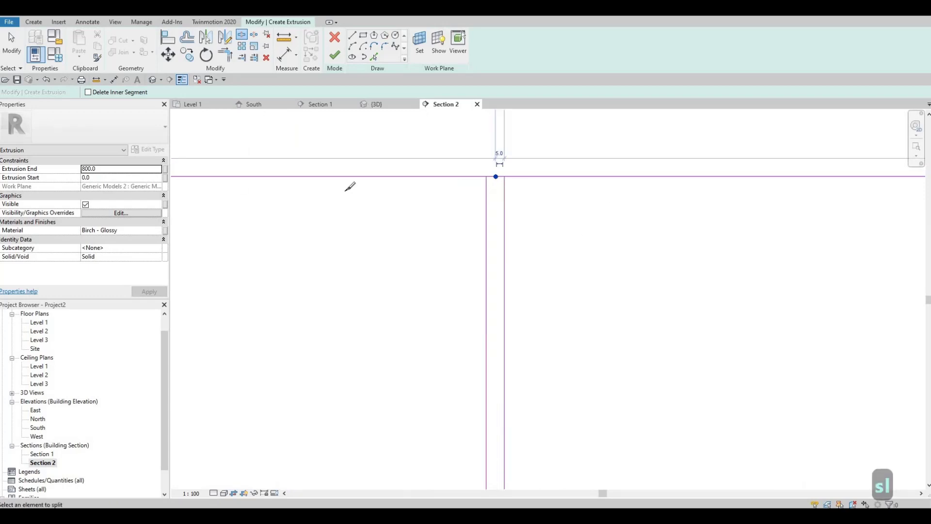
middle_drag(584, 228, 349, 190)
scroll(350, 189, down, 2)
middle_drag(825, 172, 555, 169)
scroll(558, 173, down, 2)
scroll(553, 177, up, 2)
scroll(554, 177, up, 2)
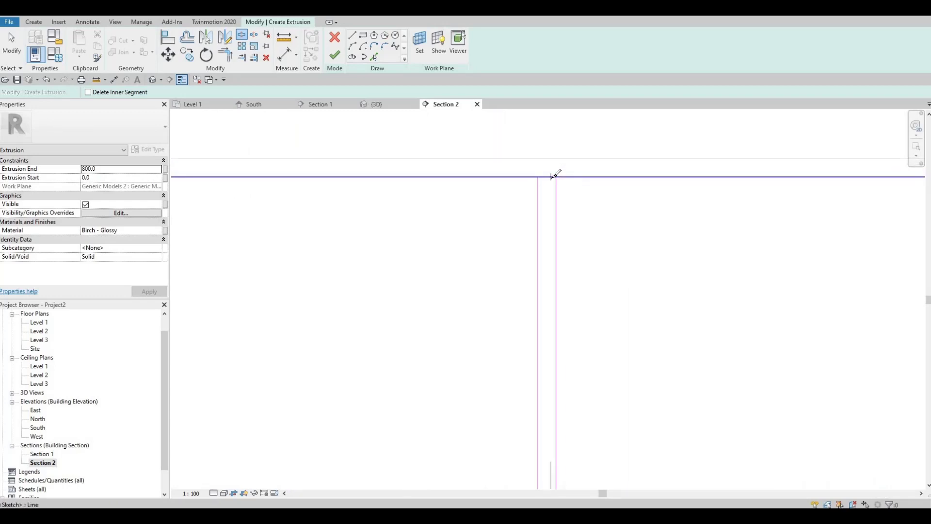
click(551, 177)
scroll(545, 185, down, 5)
middle_drag(840, 182, 589, 185)
scroll(593, 179, up, 5)
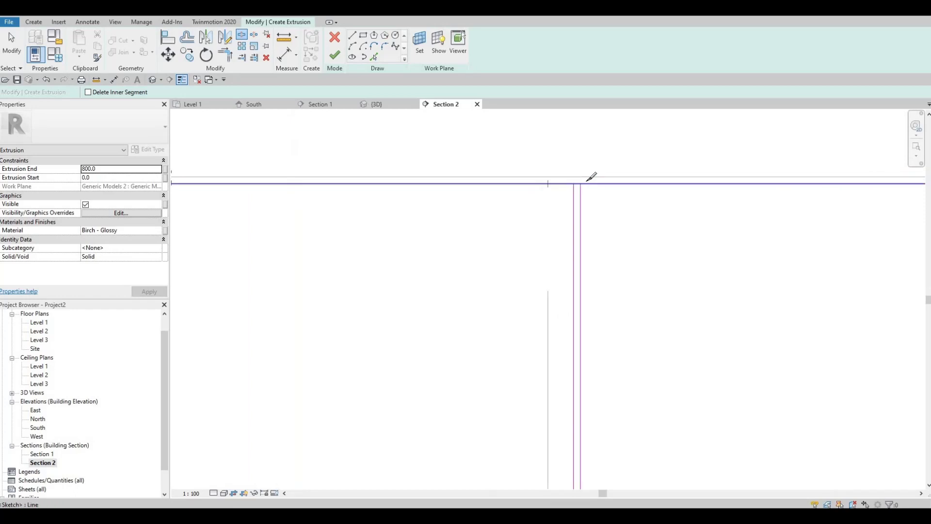
scroll(570, 178, down, 5)
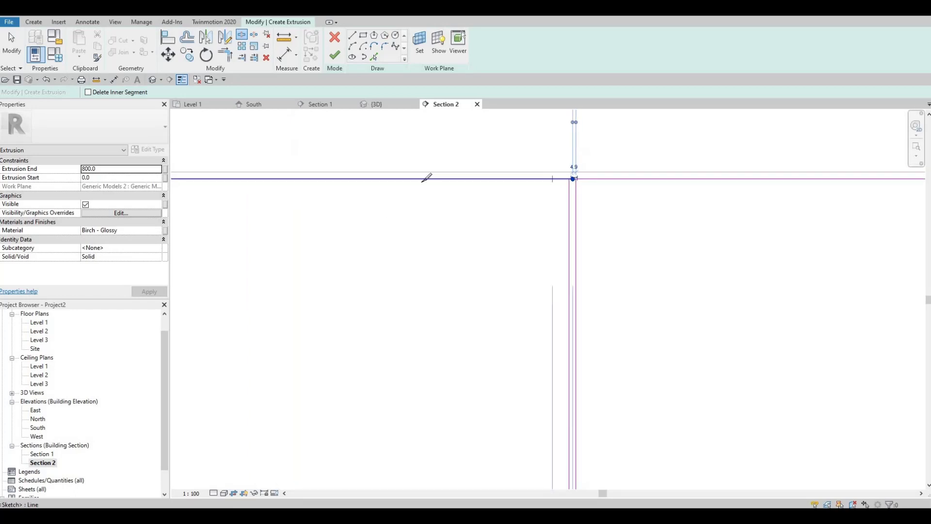
middle_drag(696, 181, 367, 180)
scroll(406, 178, up, 4)
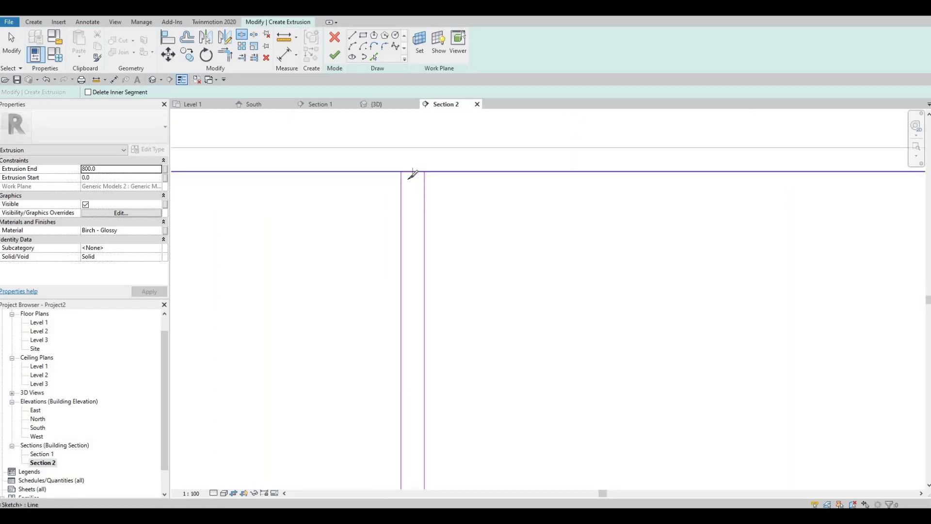
click(414, 175)
- Split the sketch's bottom edge at each of the five divider gaps, then exit Split
scroll(449, 333, down, 3)
scroll(446, 272, up, 10)
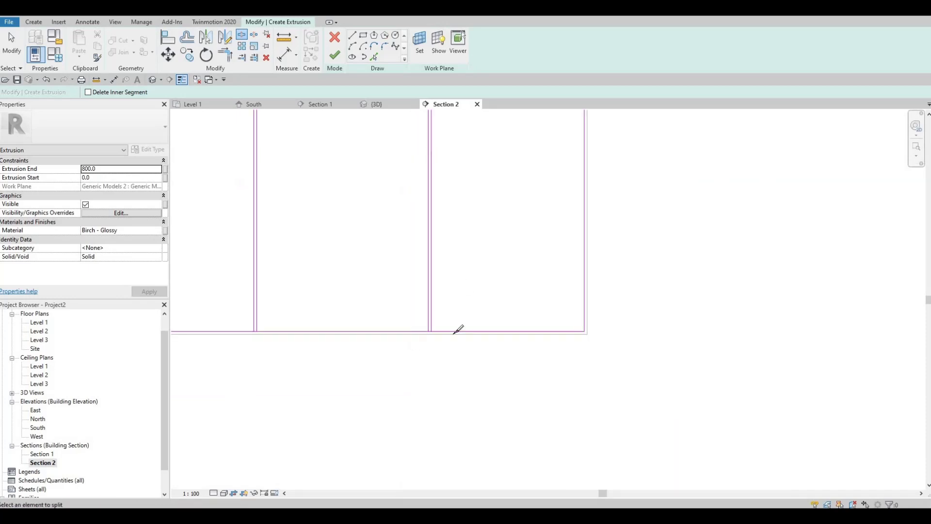
click(443, 266)
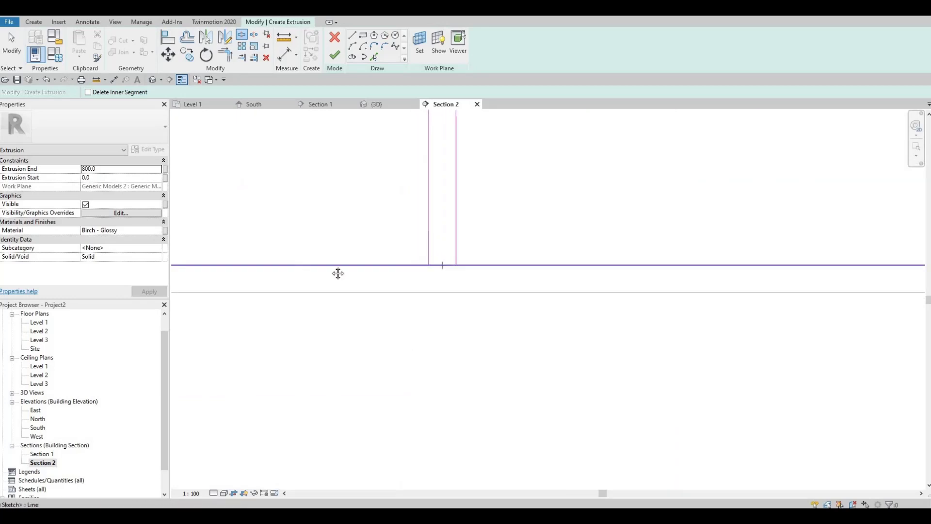
scroll(443, 265, down, 8)
scroll(373, 245, up, 5)
scroll(361, 251, up, 3)
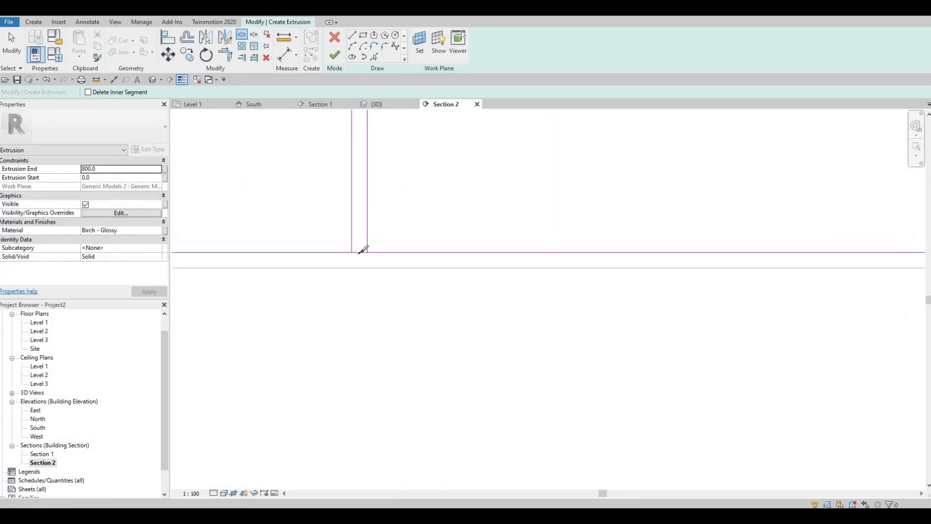
click(359, 253)
scroll(381, 223, down, 8)
scroll(352, 237, up, 5)
scroll(352, 236, down, 6)
scroll(315, 238, up, 8)
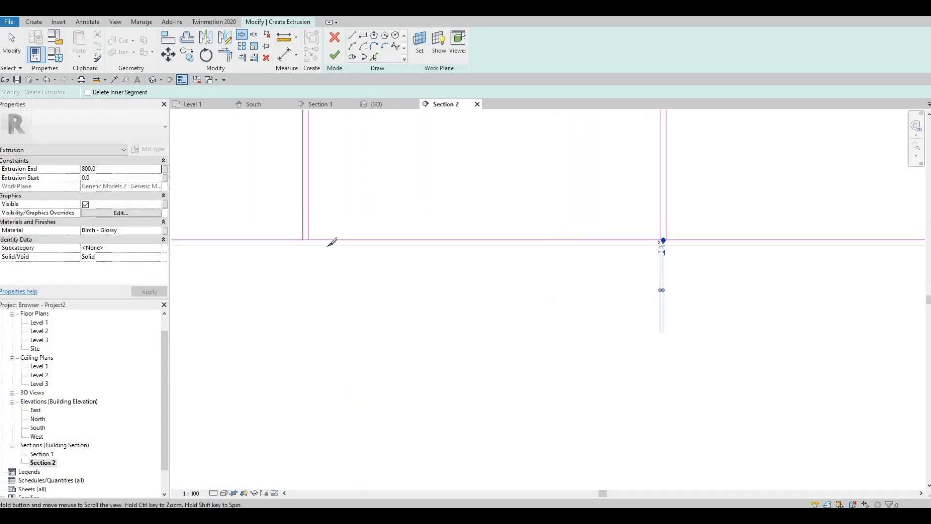
click(327, 242)
scroll(653, 214, down, 6)
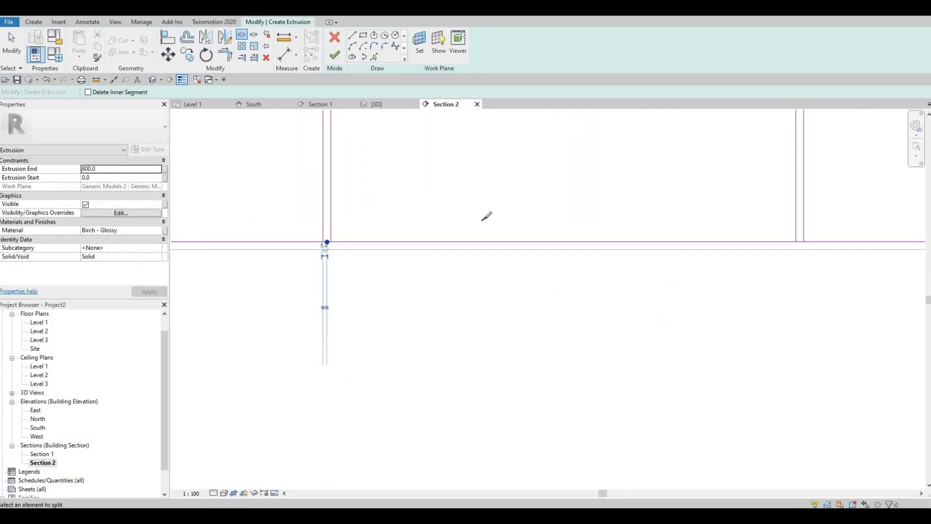
middle_drag(350, 212, 481, 222)
scroll(459, 233, up, 5)
scroll(474, 248, up, 3)
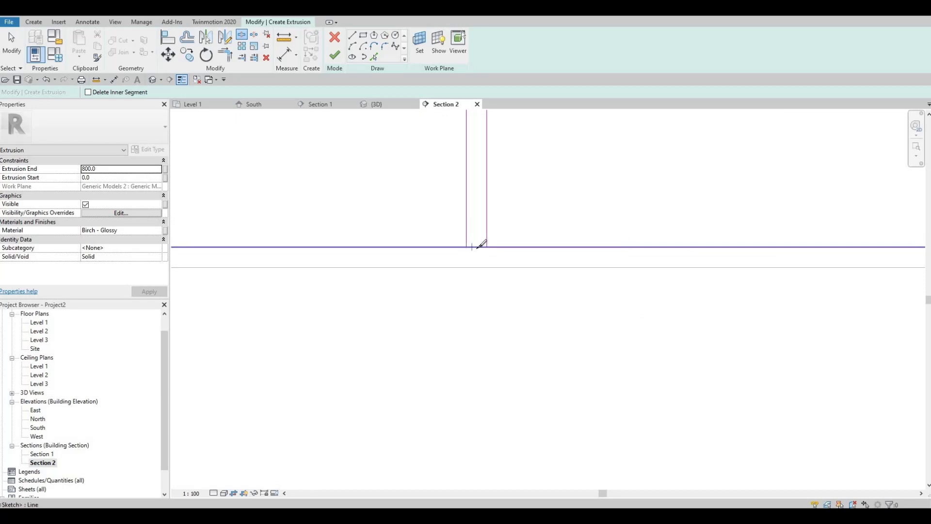
click(472, 246)
scroll(490, 248, down, 3)
scroll(385, 233, down, 3)
middle_drag(385, 233, 480, 245)
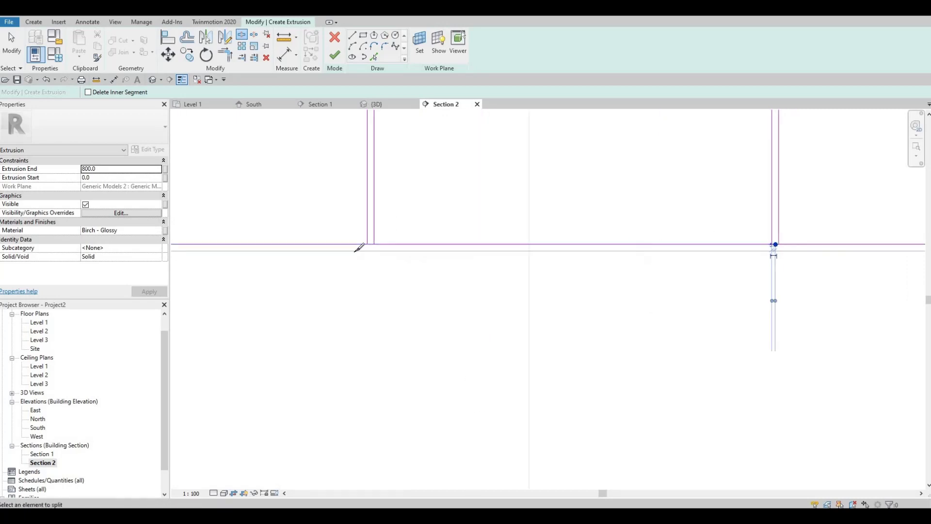
scroll(370, 245, up, 5)
click(364, 236)
scroll(548, 243, down, 6)
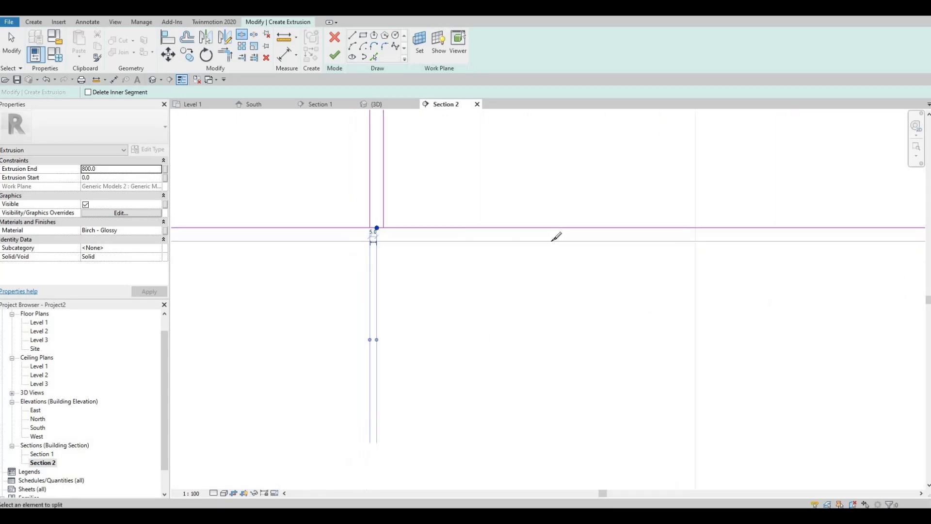
key(Escape)
key(Escape)
- With Trim/Extend to Corner (TR), close the bottom corners at the first two divider gaps
key(t)
key(r)
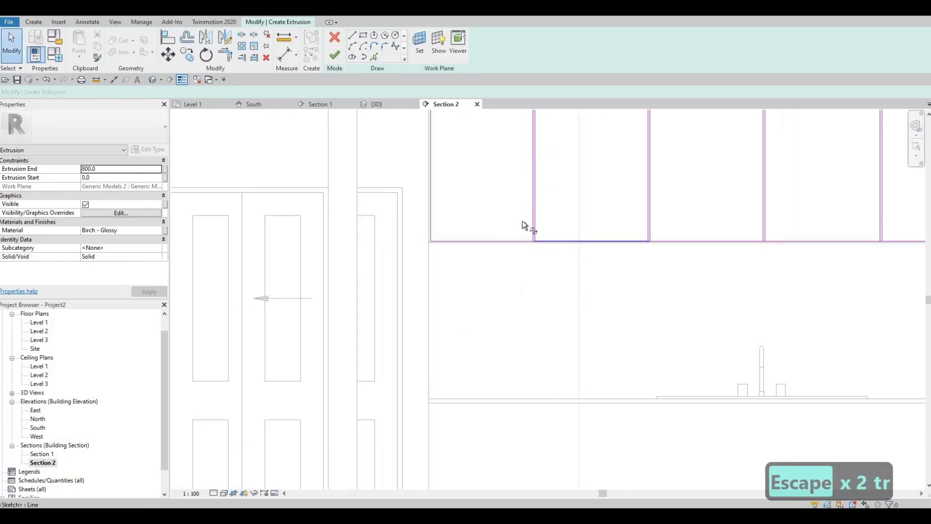
scroll(522, 223, up, 4)
click(527, 232)
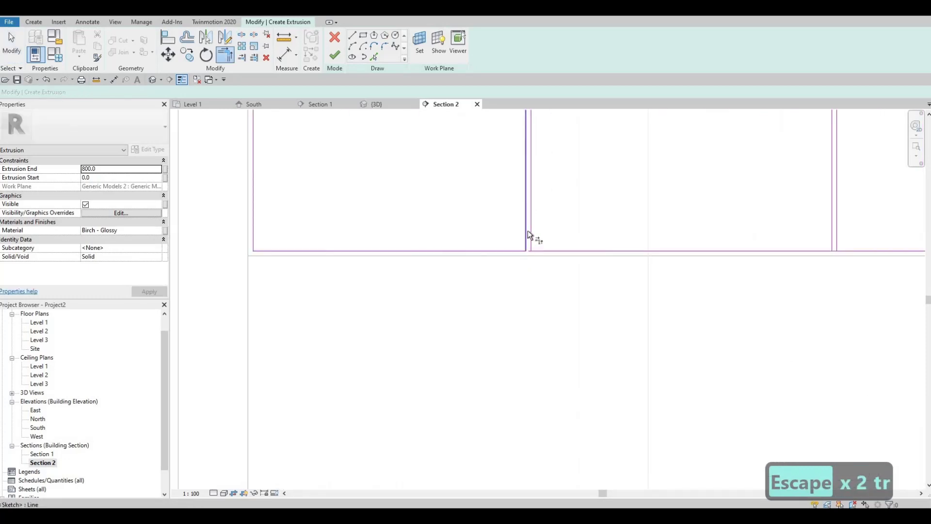
click(531, 234)
click(546, 250)
middle_drag(593, 291, 584, 479)
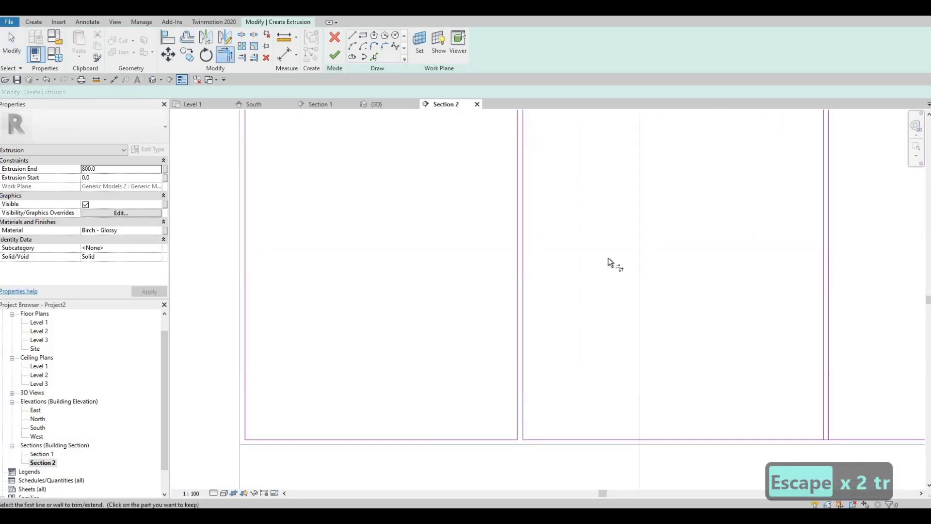
middle_drag(824, 415, 618, 244)
scroll(618, 250, up, 2)
click(610, 272)
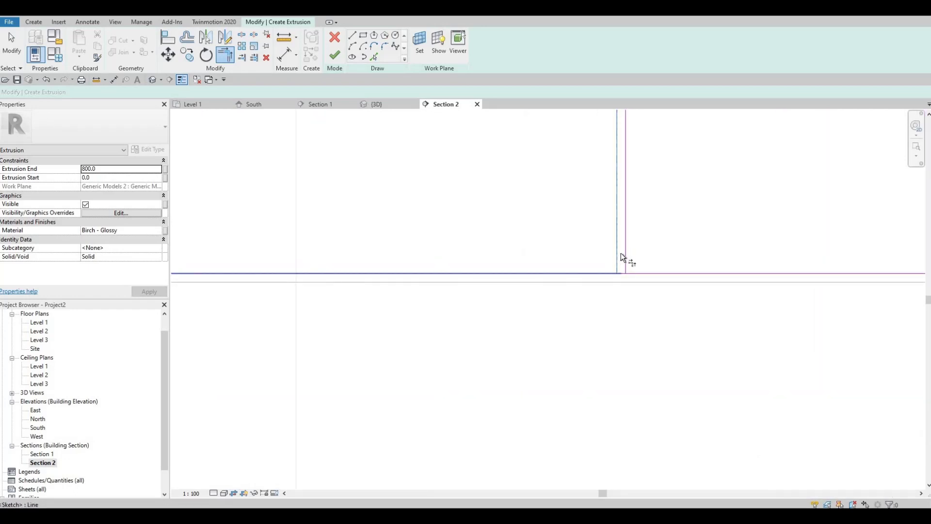
click(621, 253)
click(639, 272)
click(625, 257)
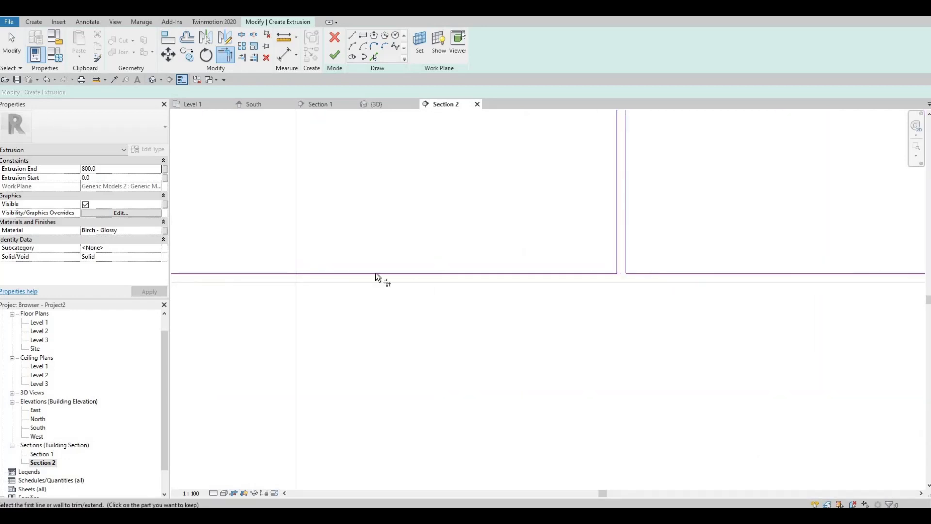
- Trim the bottom corners at the remaining three divider gaps
middle_drag(773, 274, 375, 272)
middle_drag(758, 249, 475, 249)
click(456, 270)
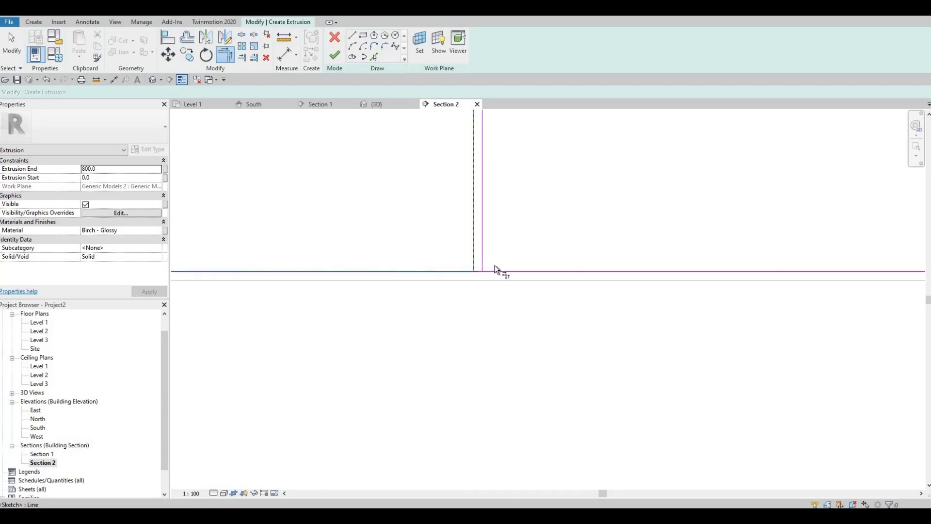
click(483, 257)
click(498, 270)
middle_drag(533, 259, 225, 262)
middle_drag(699, 249, 476, 274)
click(521, 250)
click(509, 271)
click(529, 255)
click(544, 272)
scroll(572, 253, down, 2)
middle_drag(795, 254, 566, 253)
scroll(566, 256, up, 2)
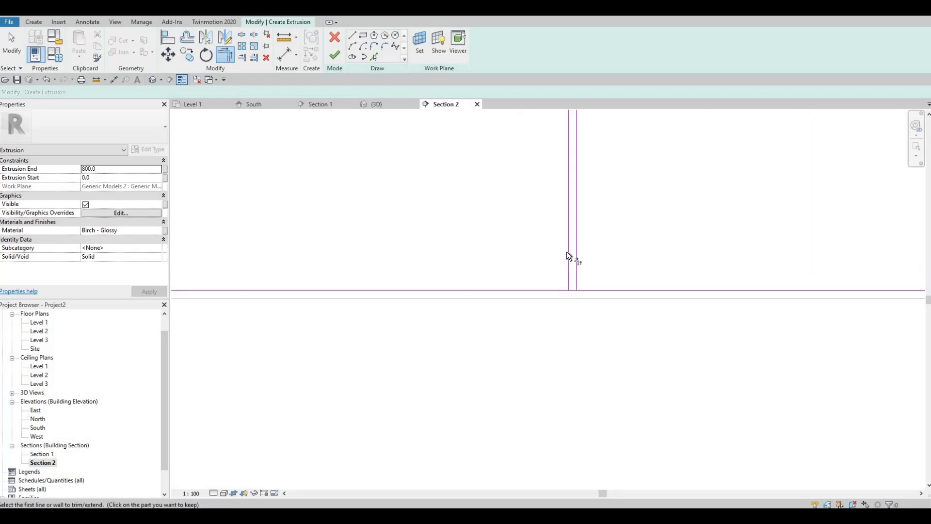
click(568, 271)
click(559, 290)
click(579, 261)
click(601, 291)
- Trim the top corners of the panels at the first three divider gaps
scroll(548, 201, down, 3)
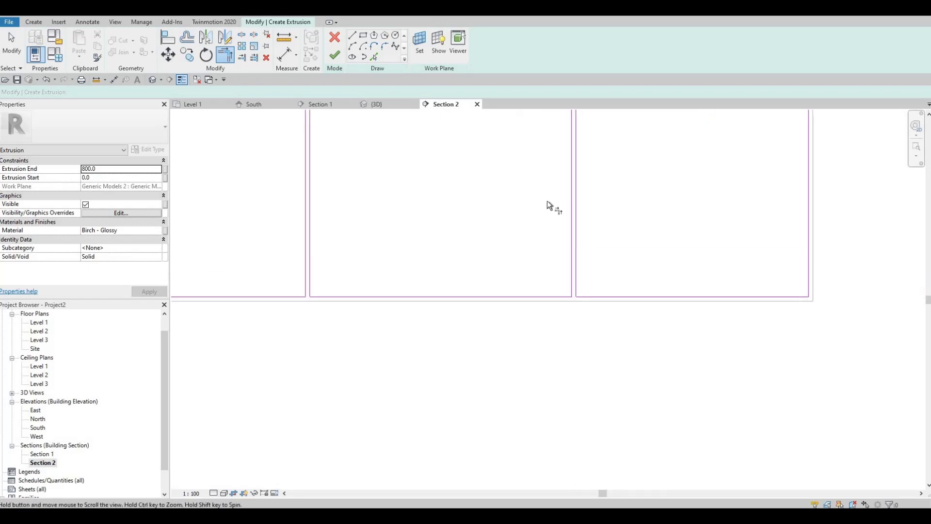
scroll(550, 196, up, 3)
click(553, 196)
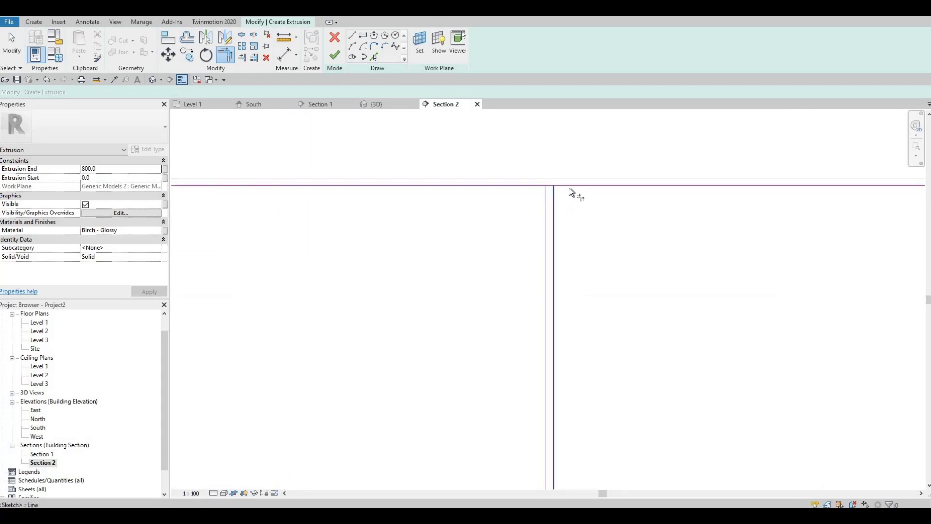
click(569, 187)
click(546, 206)
click(524, 186)
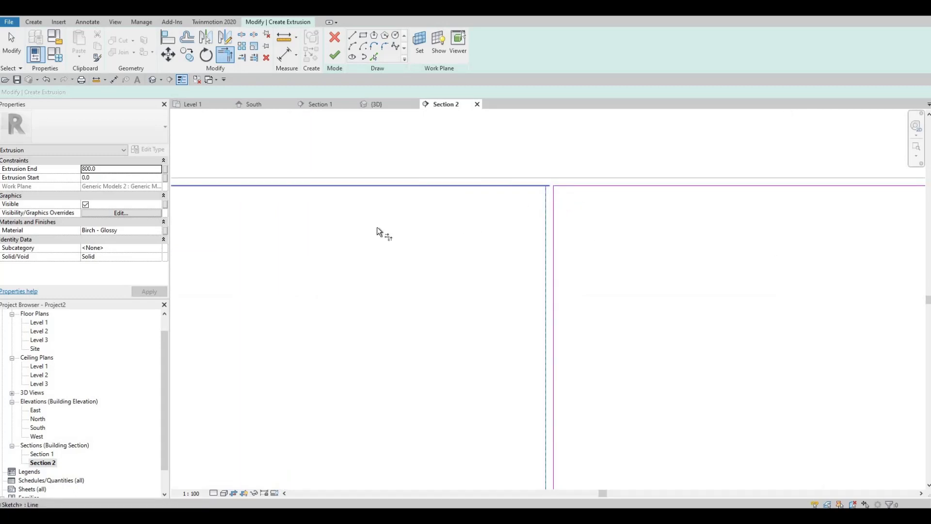
middle_drag(287, 226, 588, 242)
click(389, 221)
click(412, 203)
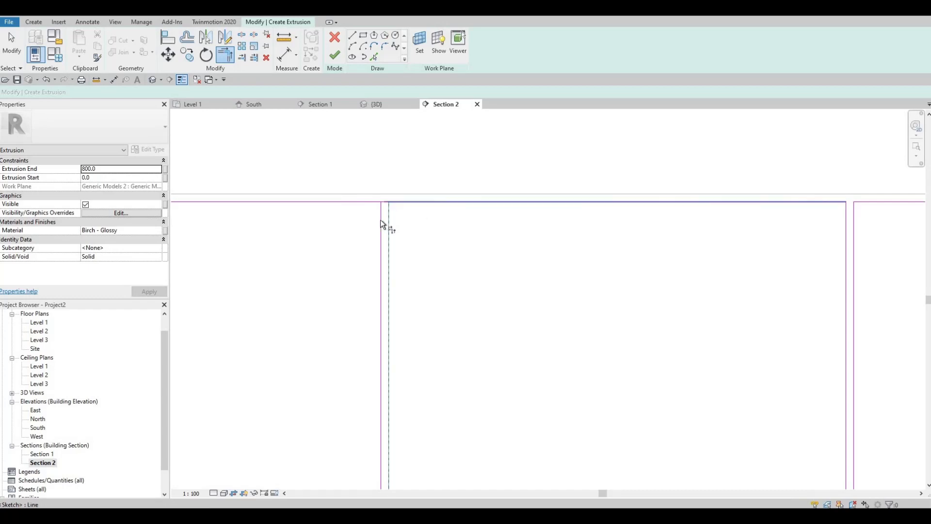
click(380, 220)
click(365, 203)
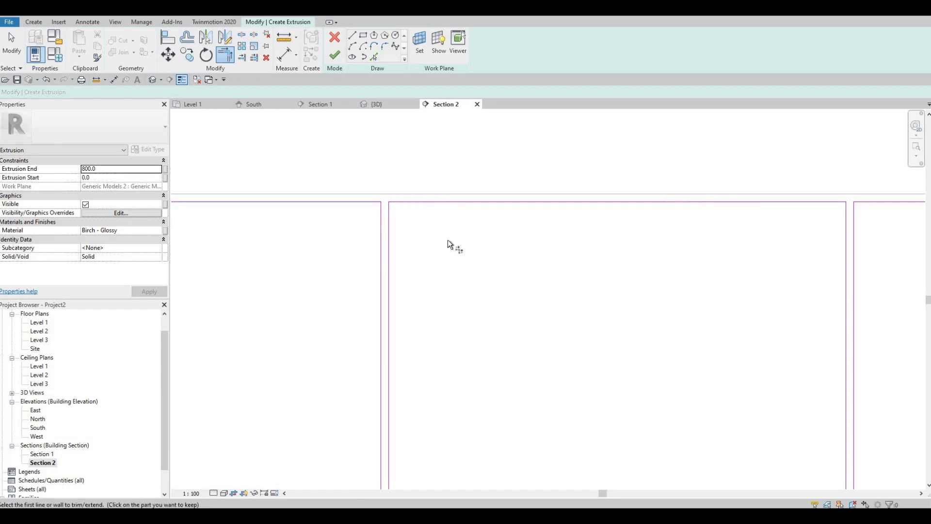
middle_drag(276, 225, 704, 193)
click(347, 190)
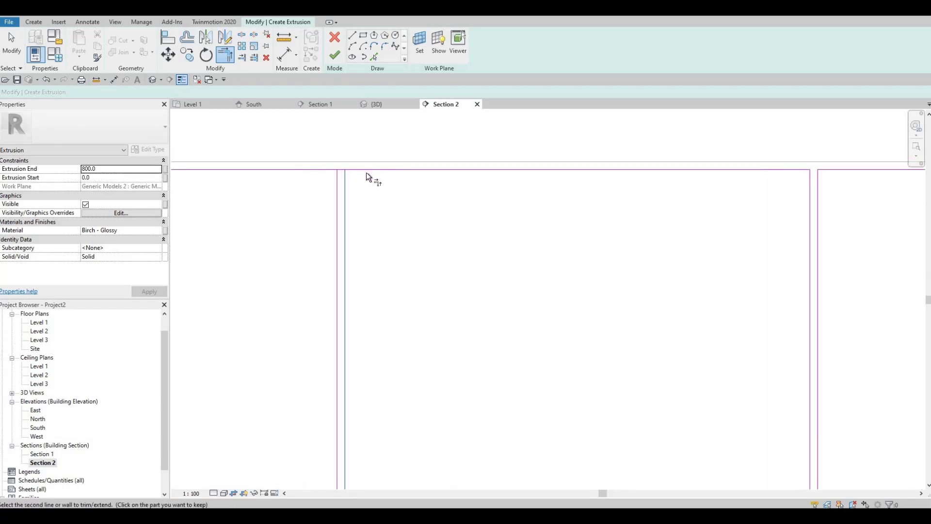
click(367, 173)
click(337, 194)
click(320, 170)
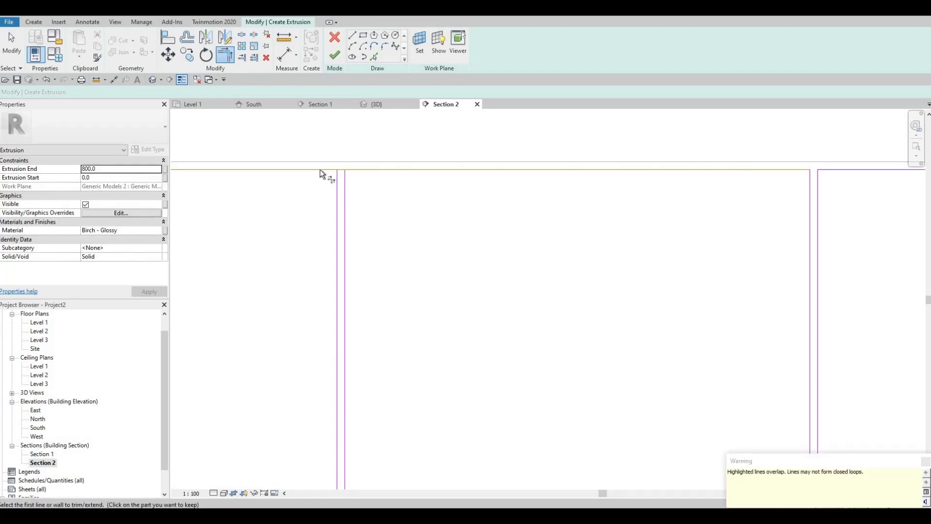
- Clear the overlap warning and trim the last top corners so all six panels close
key(Escape)
key(Escape)
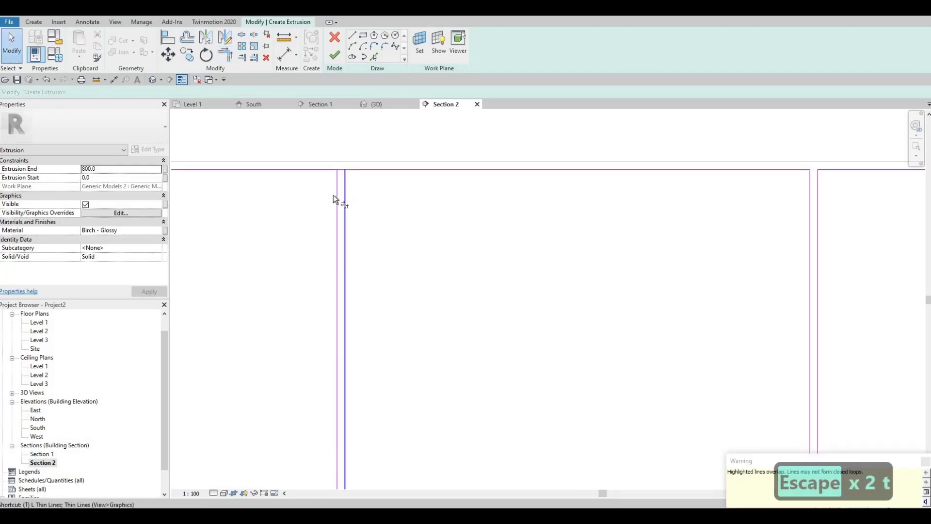
key(r)
click(336, 194)
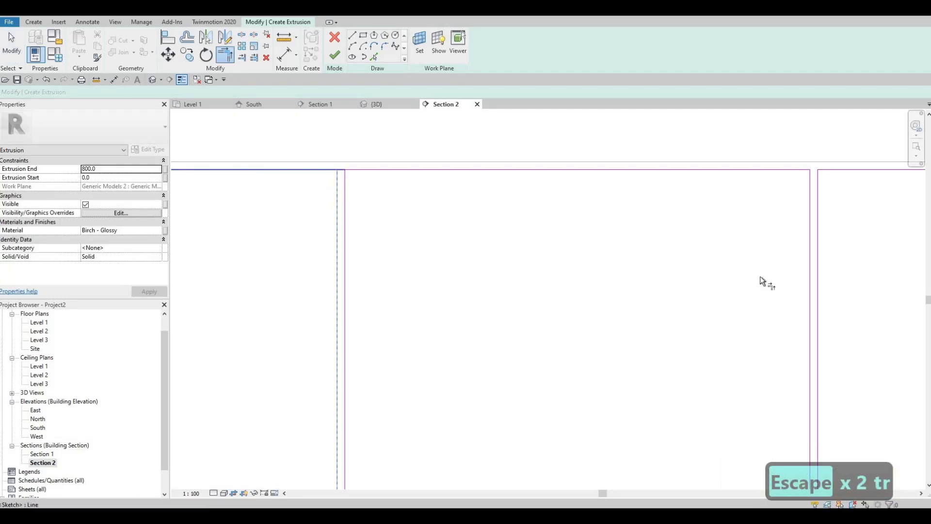
middle_drag(283, 211, 760, 277)
middle_drag(370, 263, 562, 263)
click(554, 258)
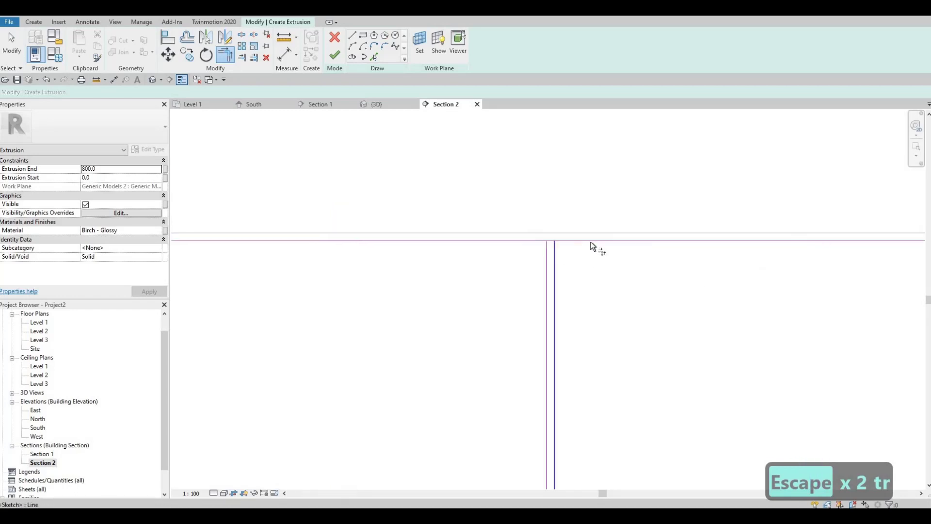
click(591, 243)
middle_drag(286, 263, 612, 238)
scroll(612, 238, down, 1)
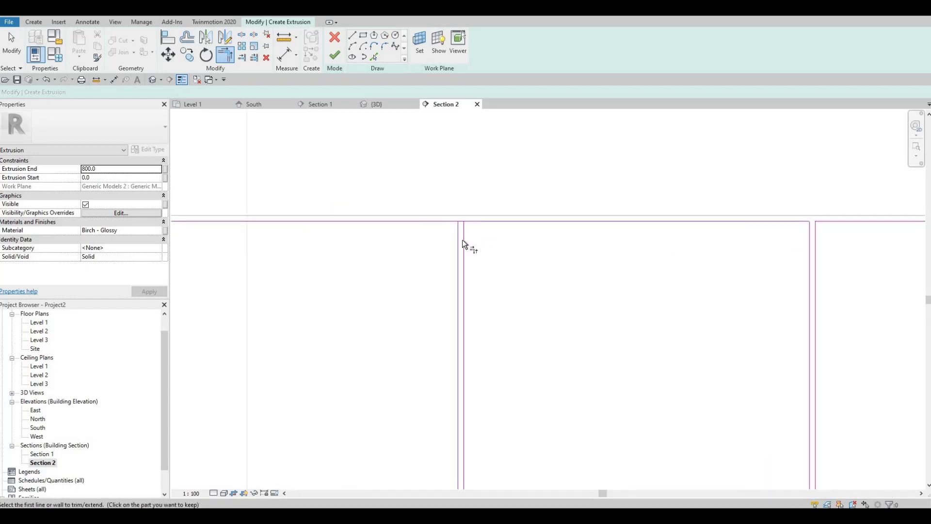
click(443, 221)
middle_drag(382, 264, 768, 275)
click(498, 247)
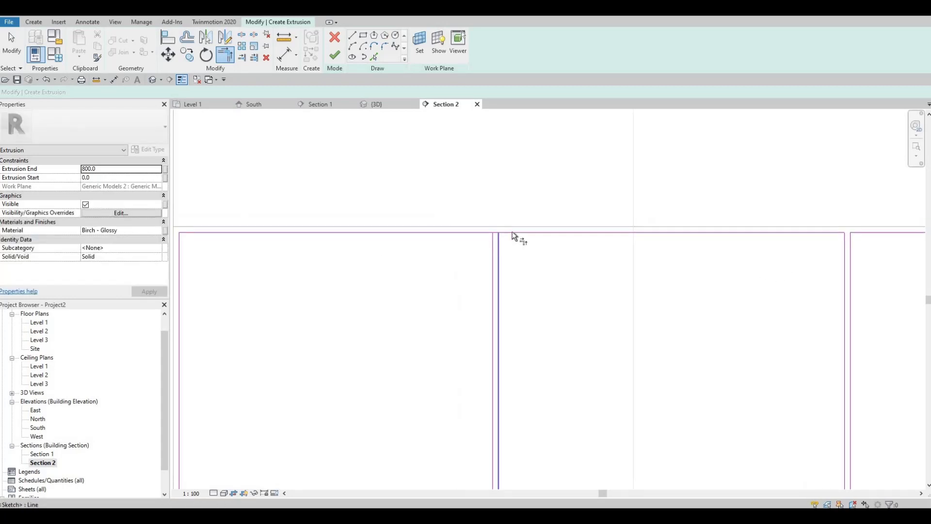
click(512, 232)
click(493, 242)
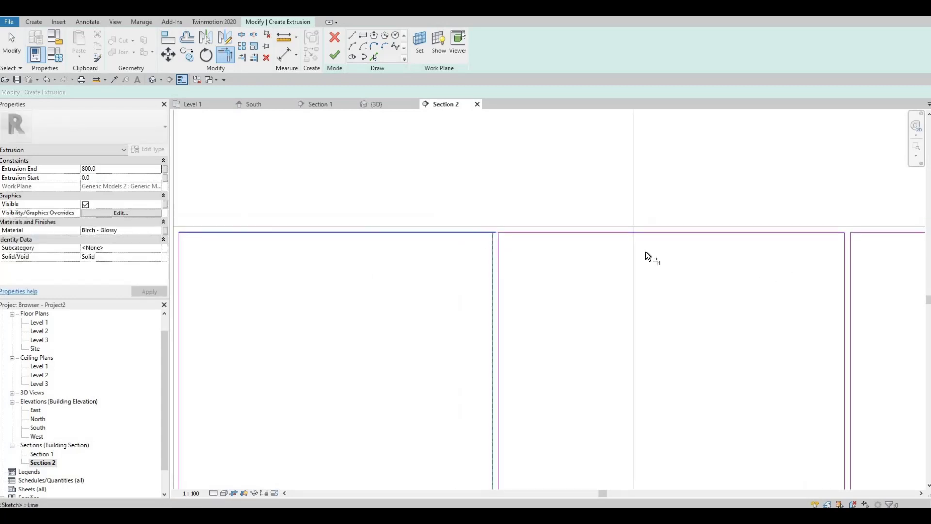
scroll(646, 251, down, 2)
scroll(243, 181, up, 3)
scroll(357, 220, down, 3)
scroll(357, 220, up, 2)
scroll(485, 224, down, 9)
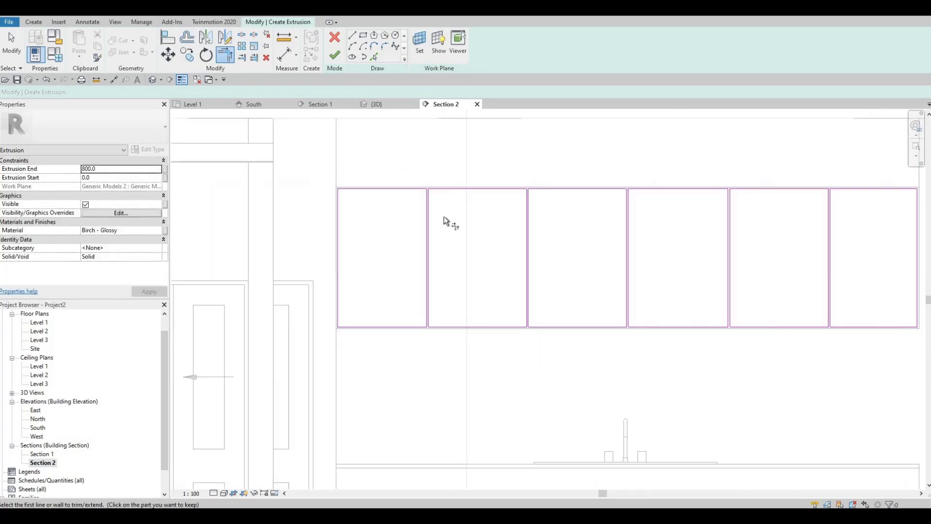
- Set Extrusion End to 25 mm for the six panels, apply it, and finish the sketch
scroll(444, 216, up, 1)
middle_drag(444, 216, 335, 206)
scroll(362, 125, down, 1)
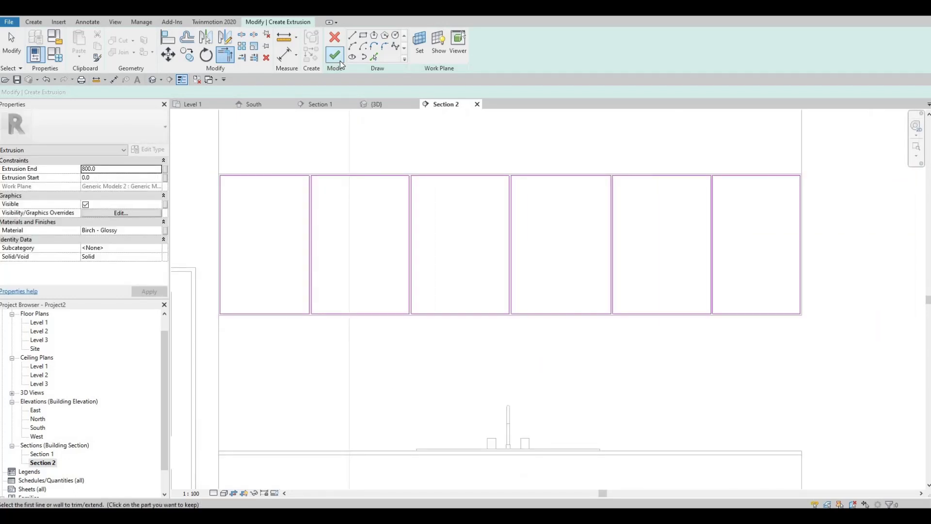
click(128, 168)
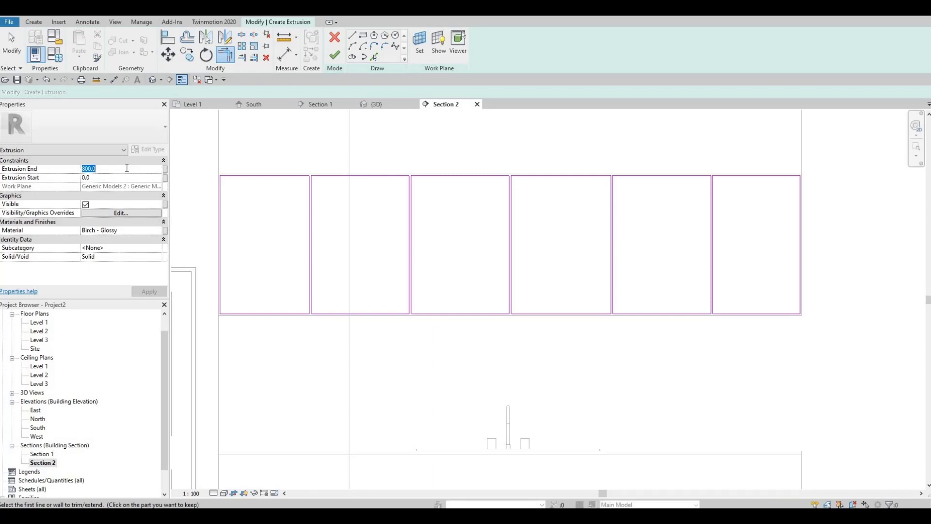
text(25)
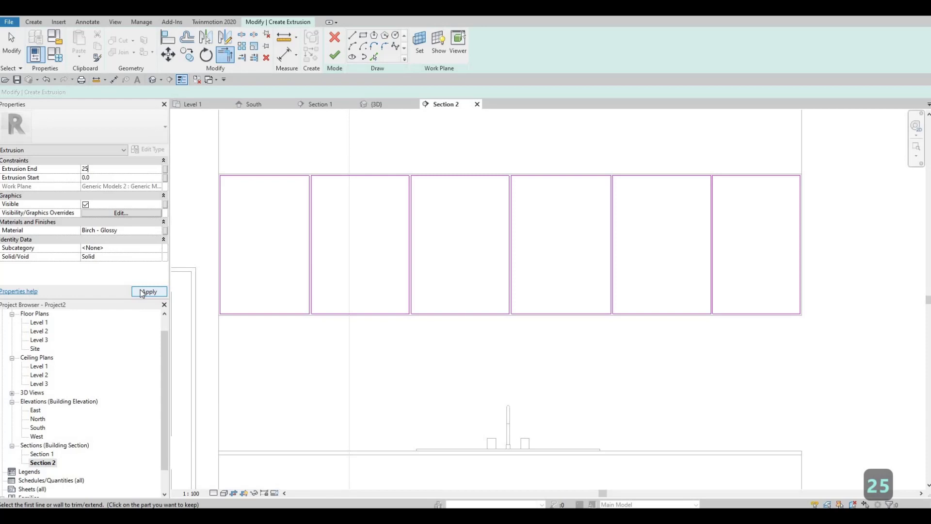
click(144, 291)
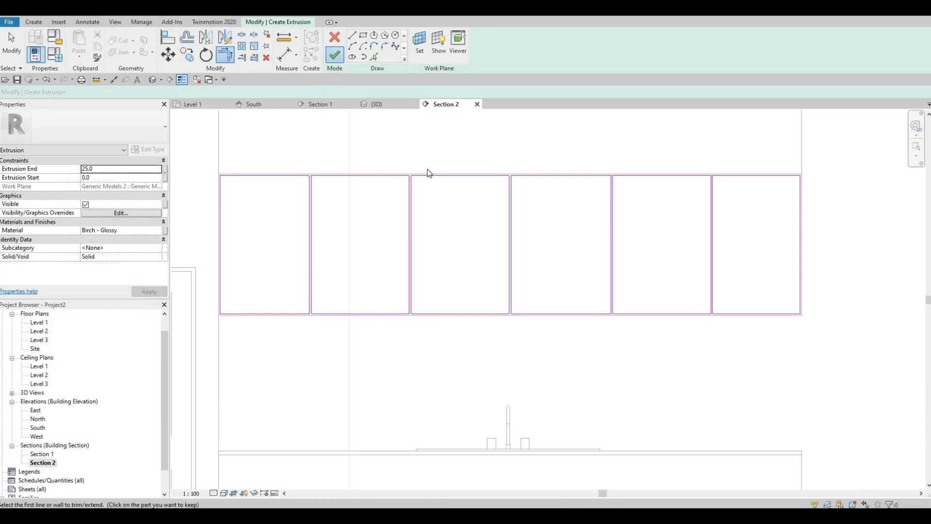
click(334, 55)
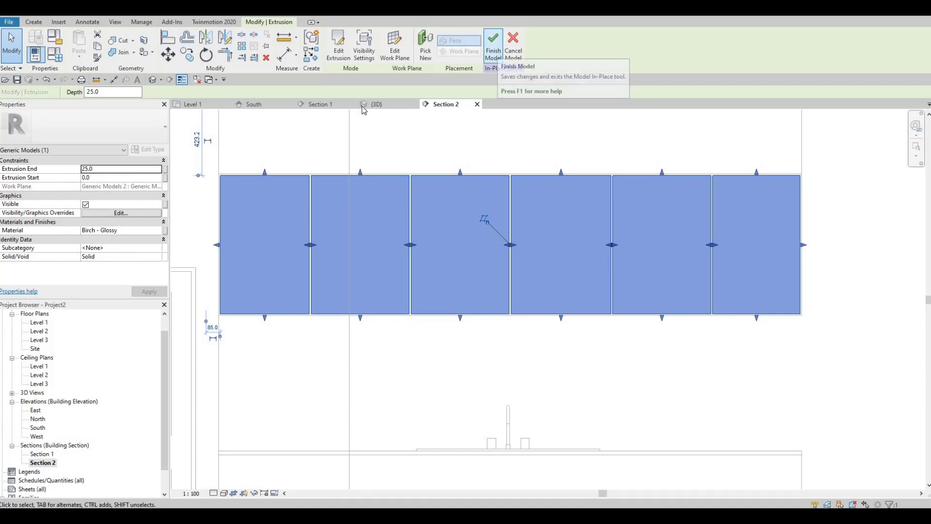
- Finish the in-place model and orbit the {3D} view to inspect the six door panels
click(494, 51)
click(153, 80)
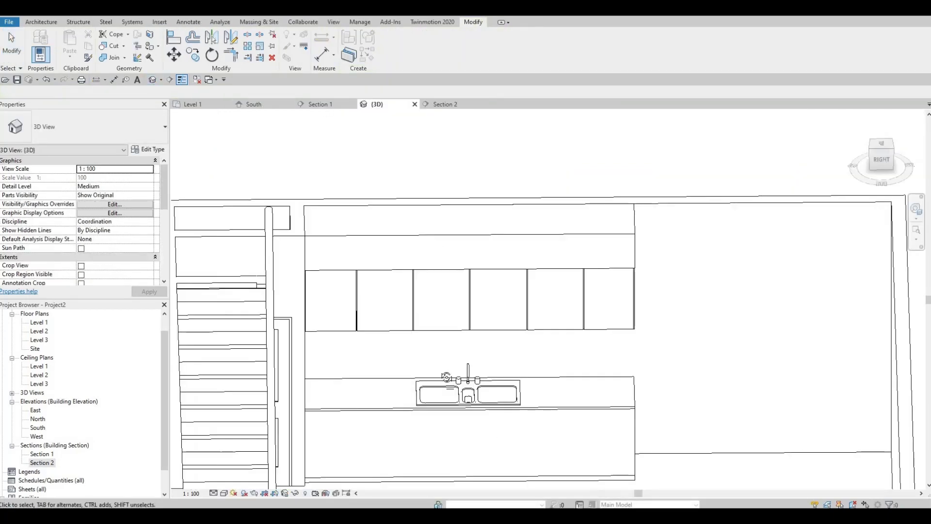
scroll(557, 401, up, 6)
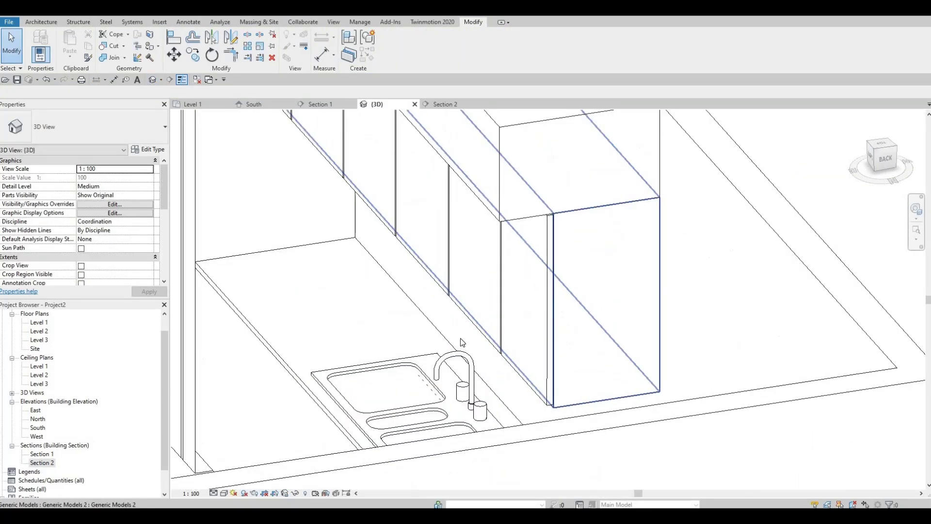
shift+middle_drag(597, 395, 689, 290)
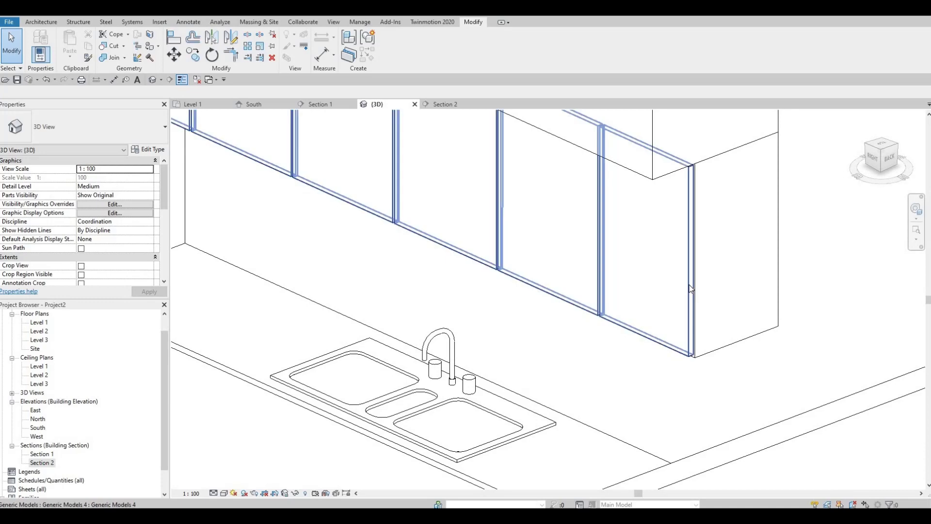
click(690, 290)
key(Escape)
key(Escape)
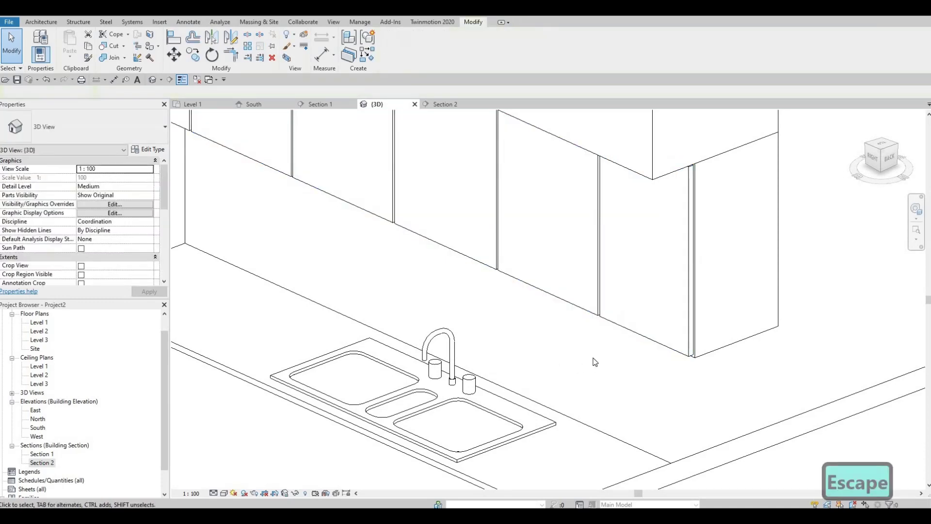
shift+middle_drag(520, 378, 318, 273)
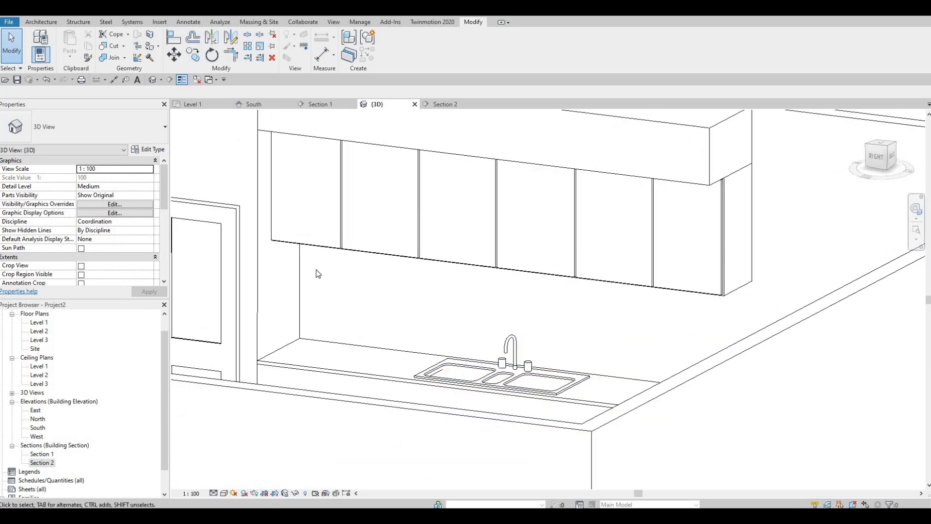
key(F1)
key(F1)
shift+middle_drag(525, 371, 420, 373)
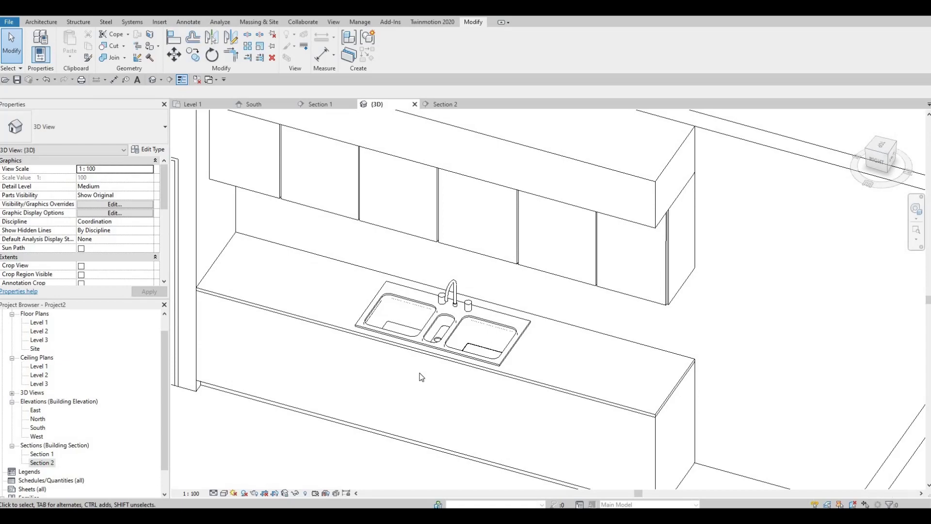